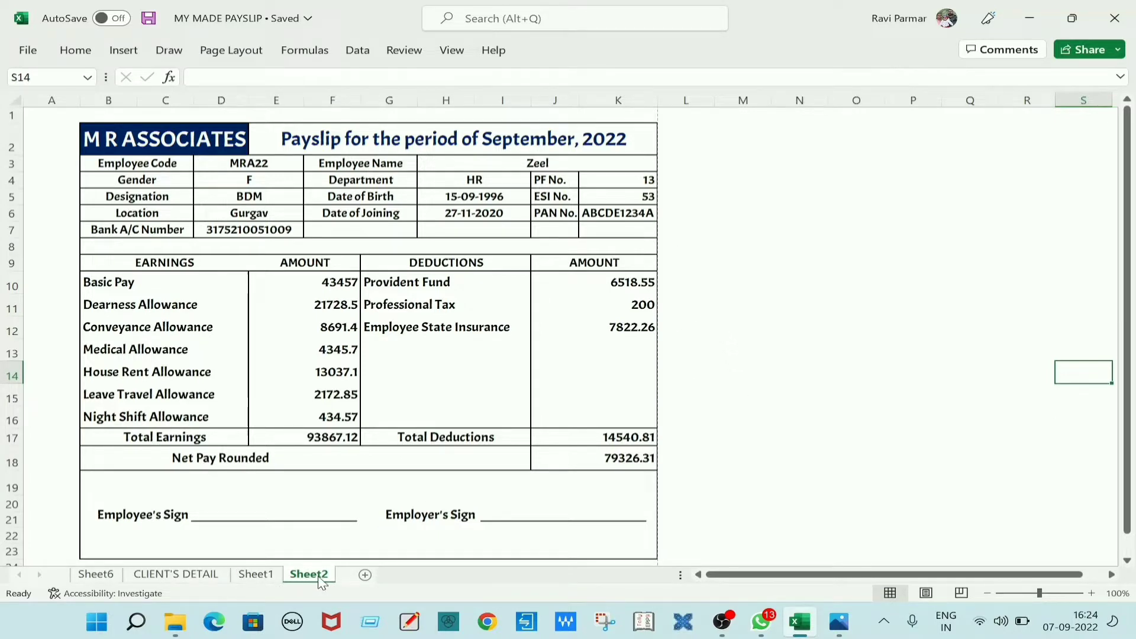
Look over the employee data on Sheet1 and return to the payslip on Sheet2.
left_click(255, 575)
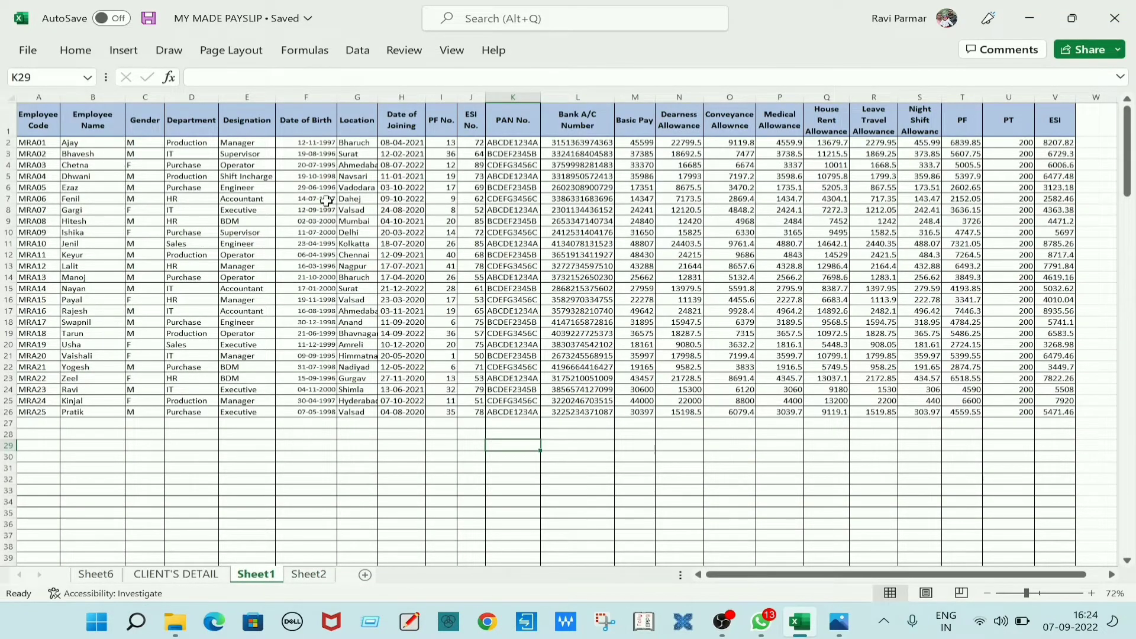
left_click(319, 575)
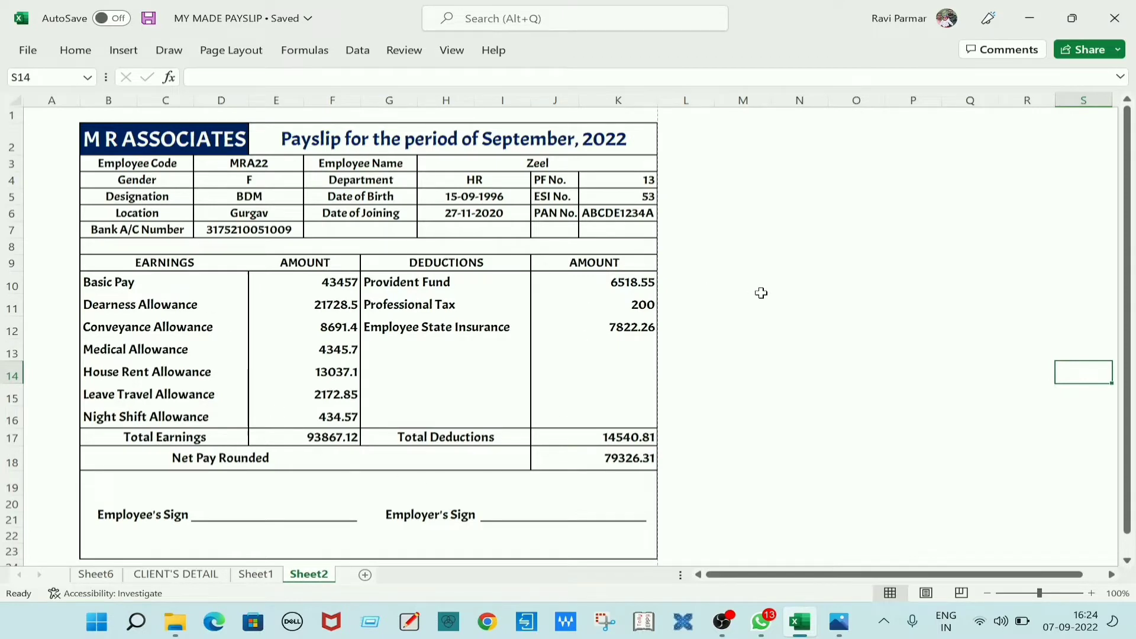
left_click(781, 263)
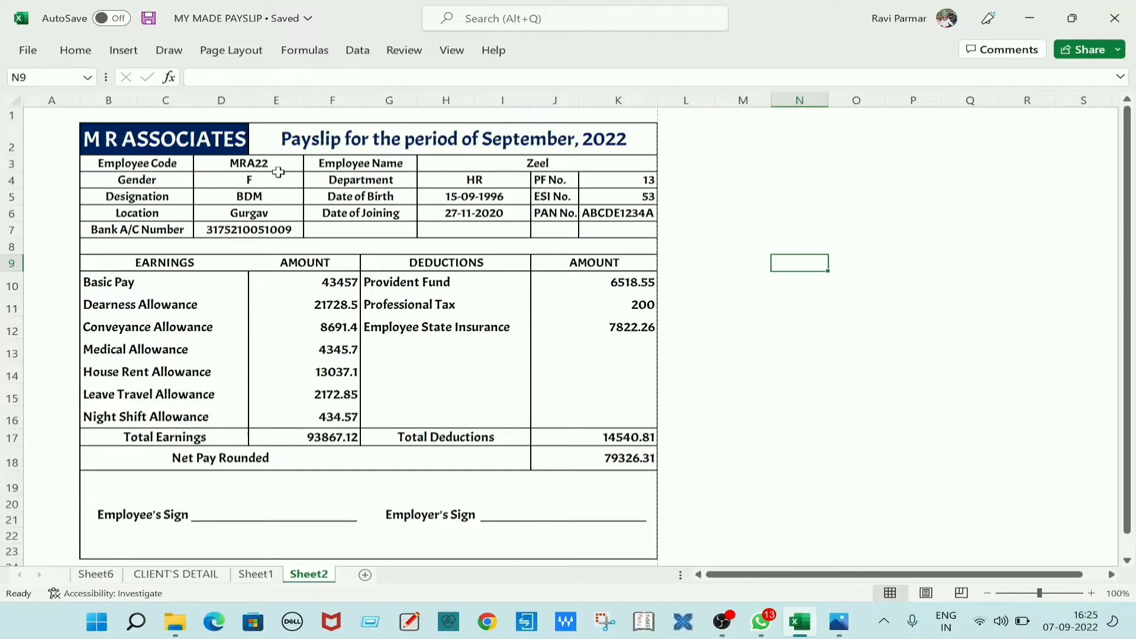
Set the payslip's Employee Code in D3 to the third code in its list.
left_click(271, 164)
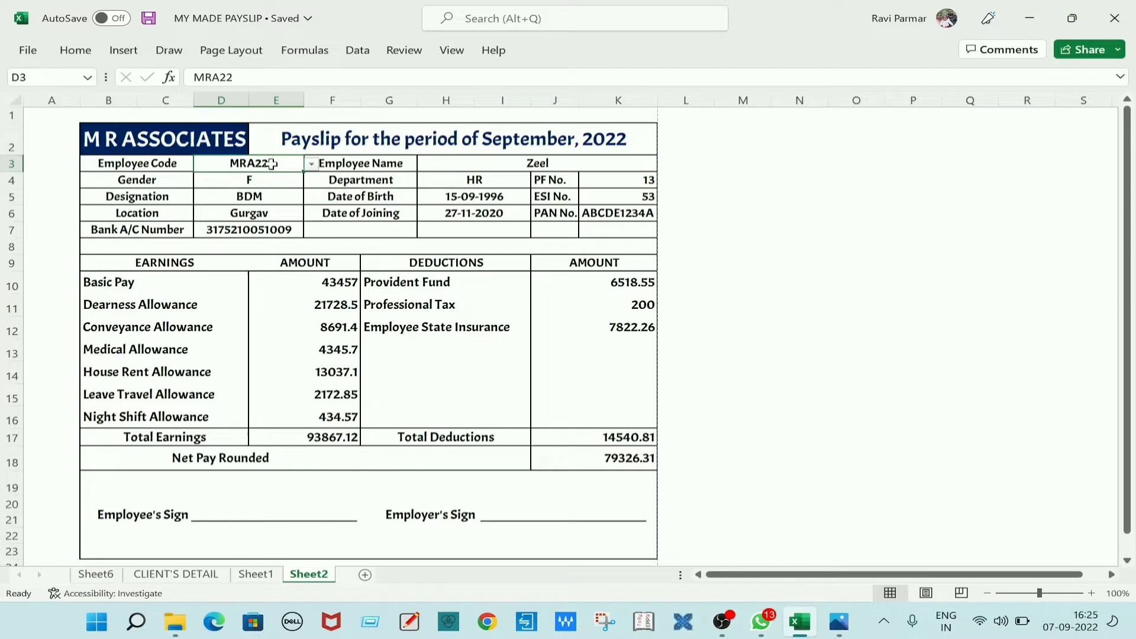
left_click(311, 165)
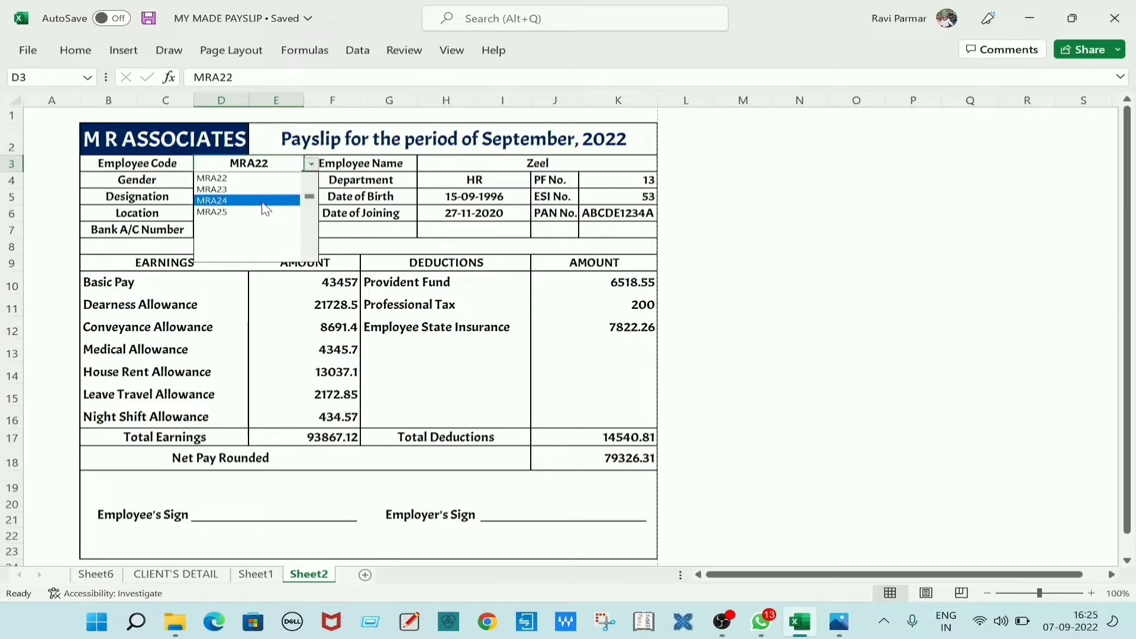
left_click_drag(313, 201, 316, 177)
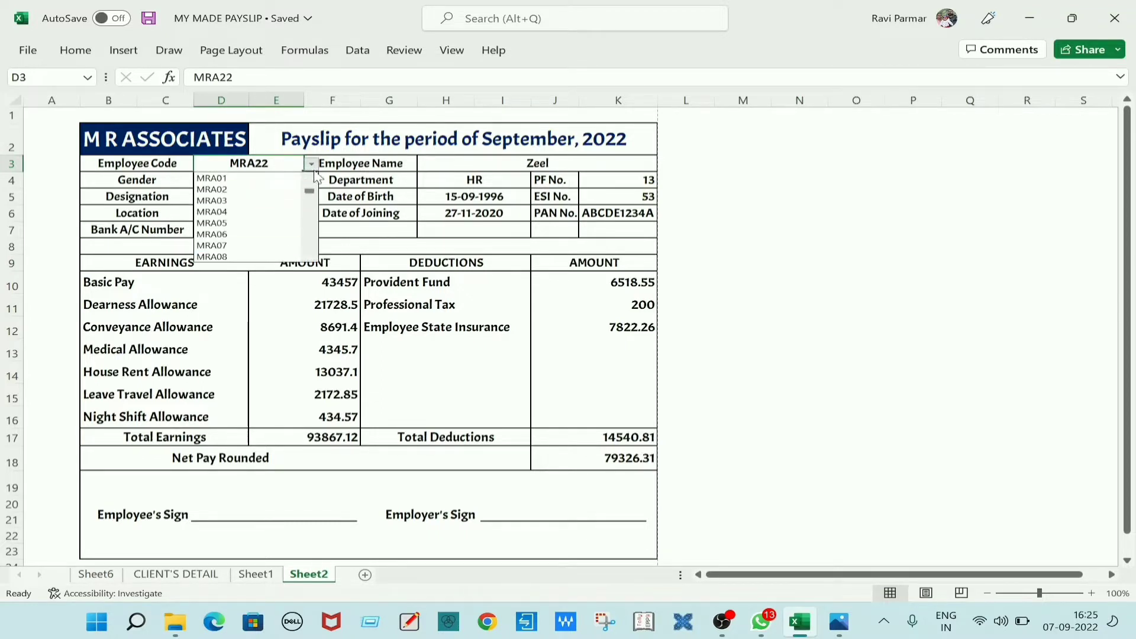
left_click(248, 201)
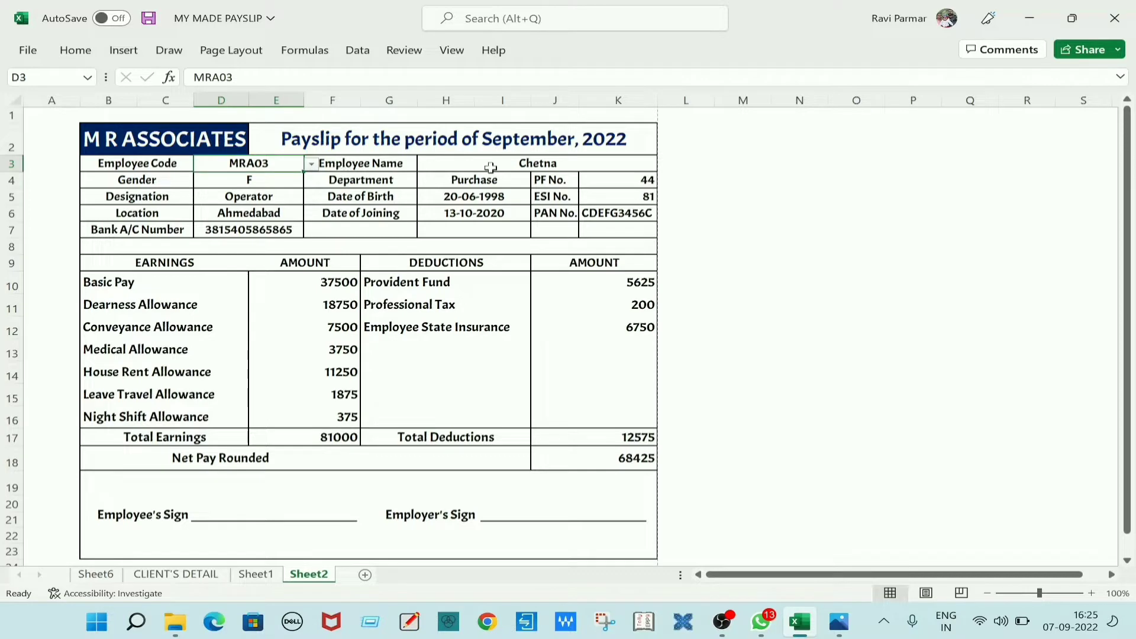
Examine the payslip's employee name, department, date and bank account lookups against the employee data on Sheet1.
left_click(566, 164)
left_click(474, 184)
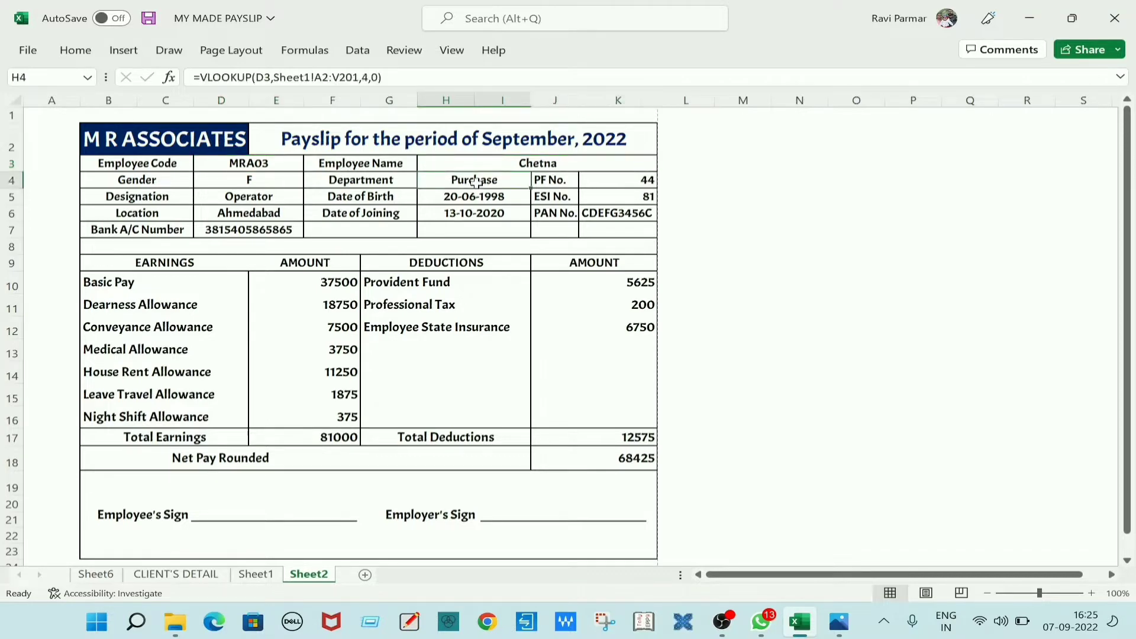
left_click(476, 199)
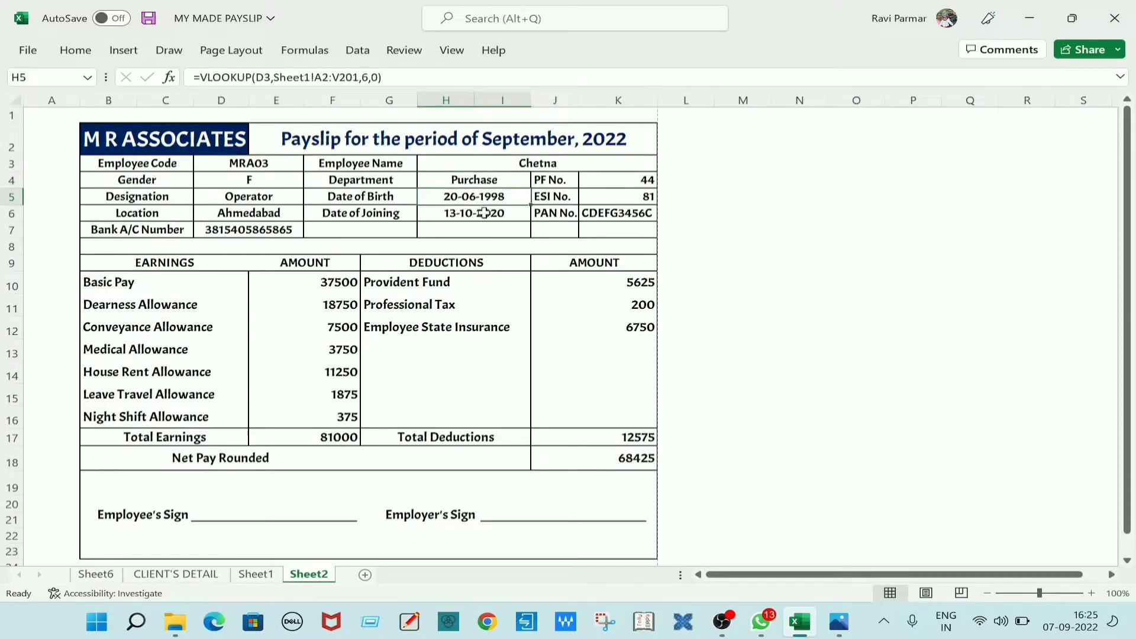
left_click(483, 214)
left_click(270, 231)
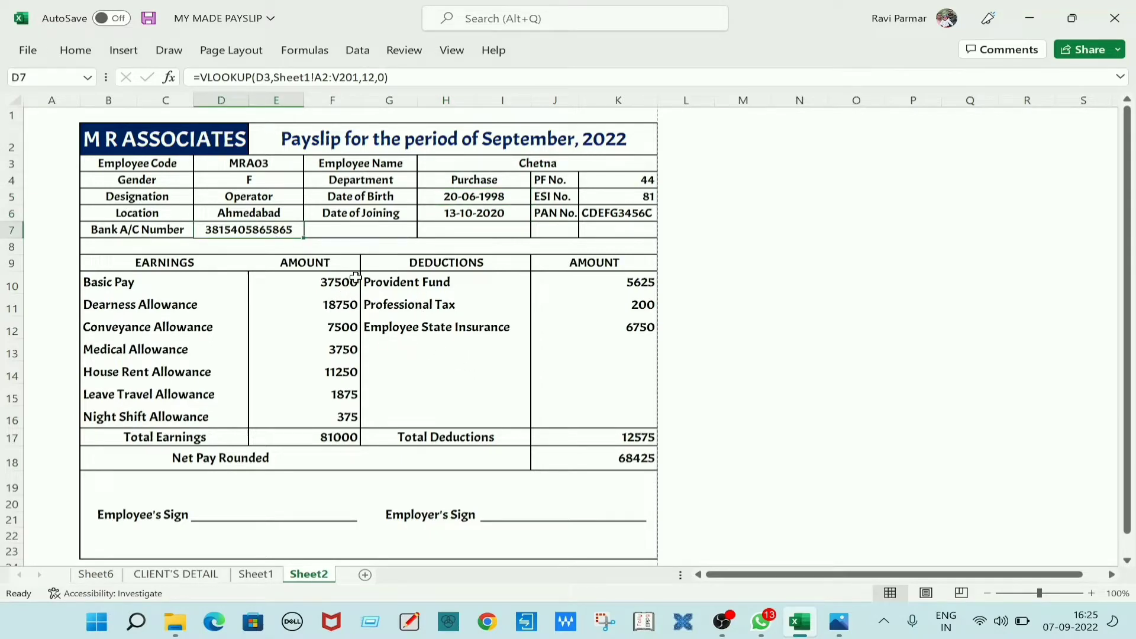
left_click(258, 574)
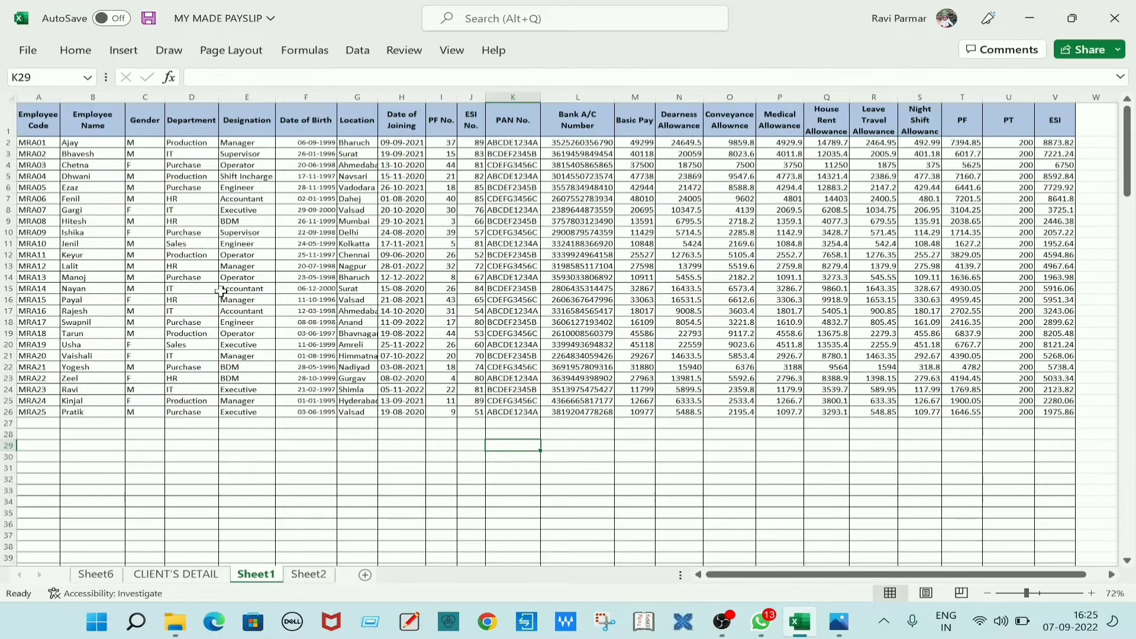
left_click(308, 574)
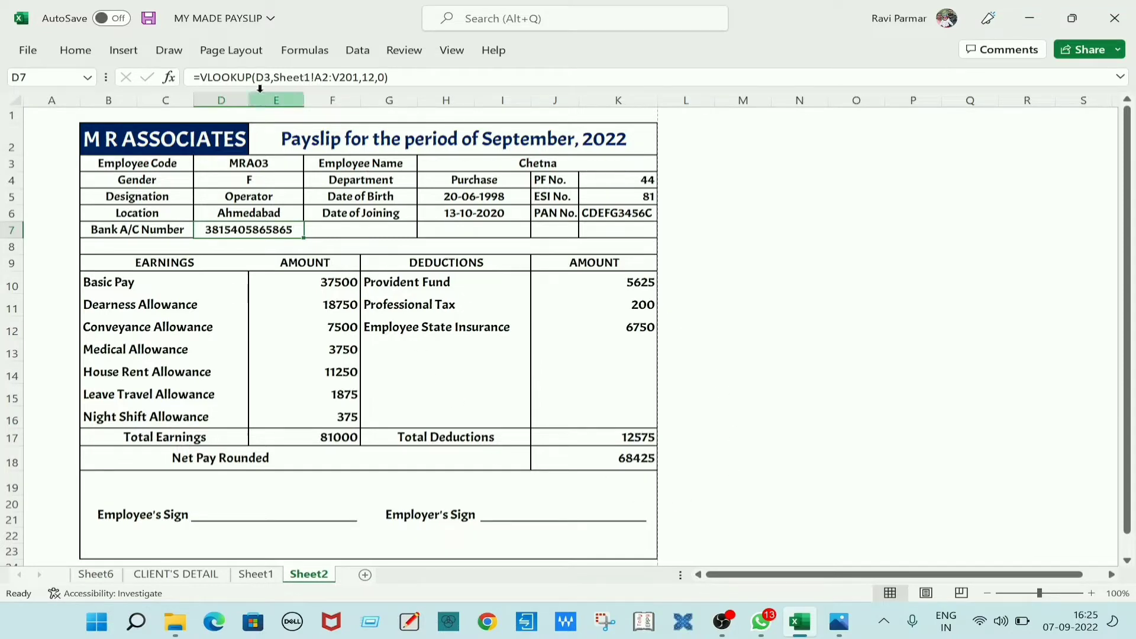
View the print preview of the payslip on Sheet2 and return to the worksheet.
left_click(27, 53)
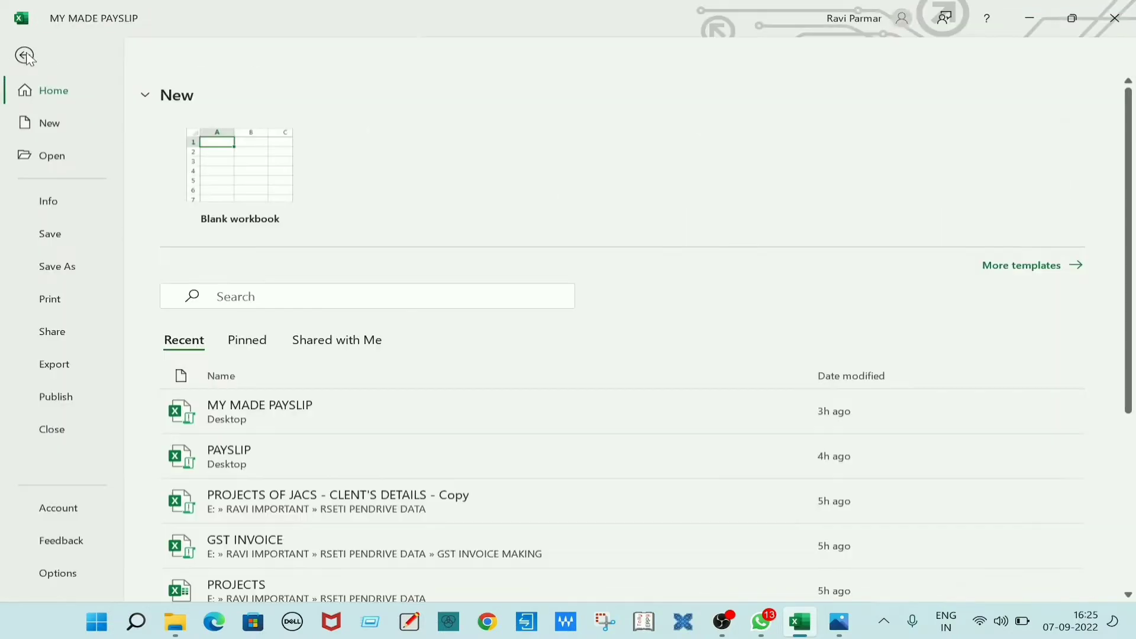
left_click(57, 305)
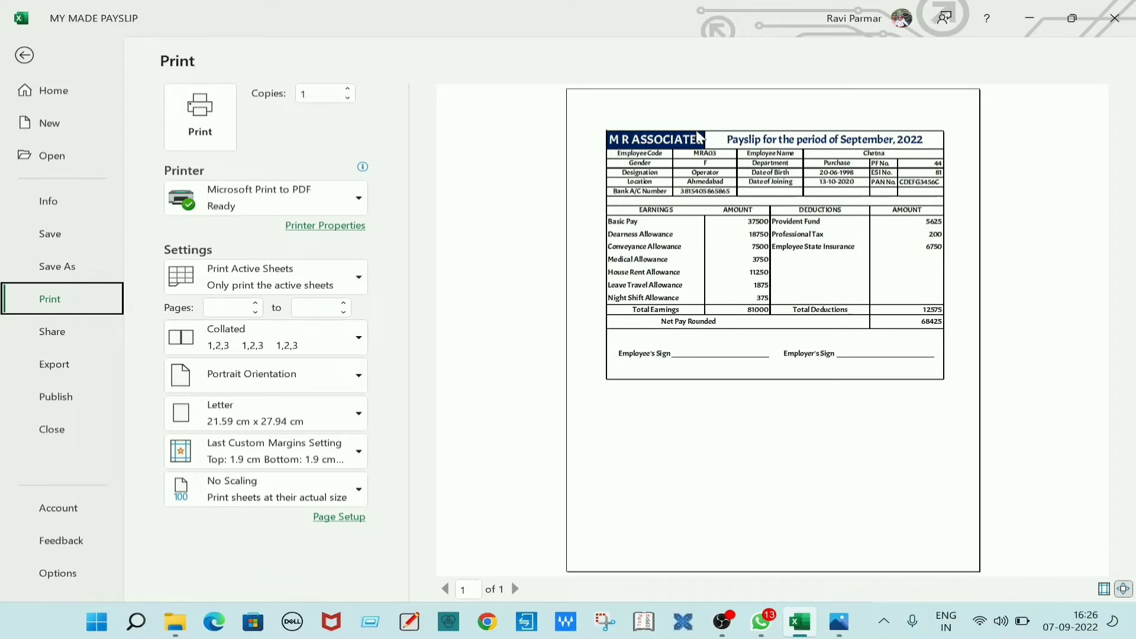
key("Escape")
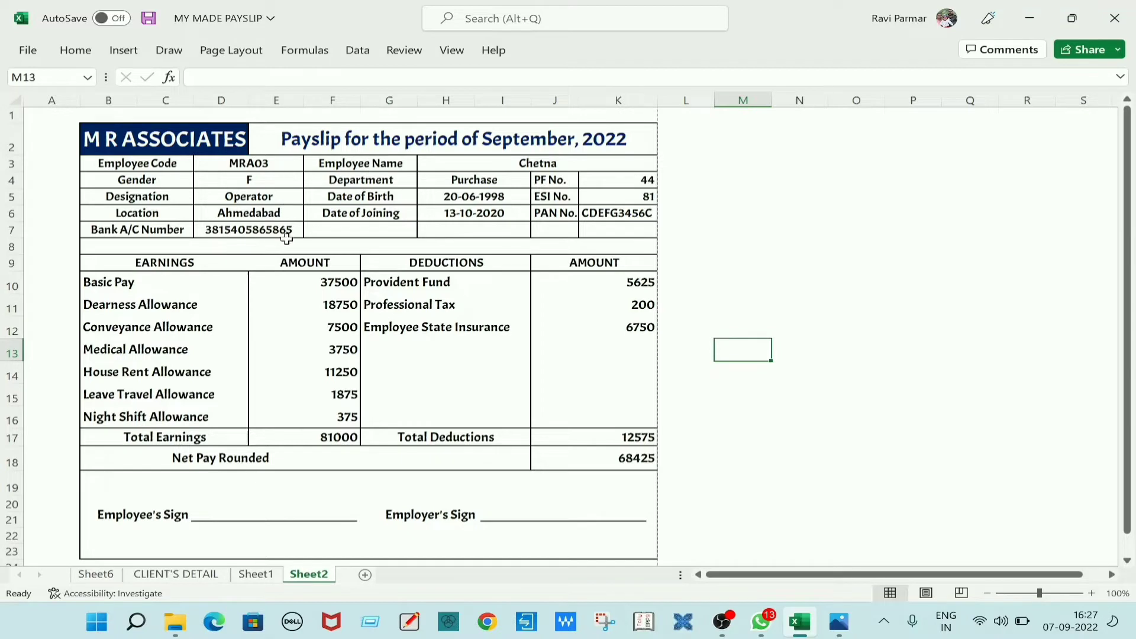
Compare the payslip sheet with the blank layout in the image FORMAT OF PAYSLIP 2.png and return to the workbook.
left_click(279, 164)
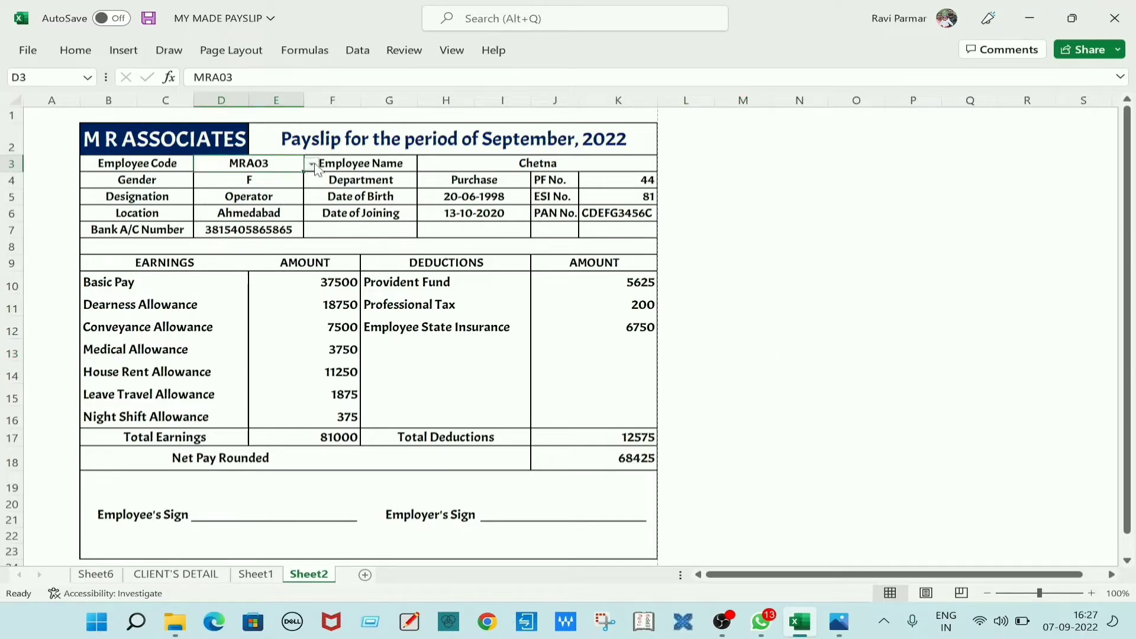
left_click(823, 192)
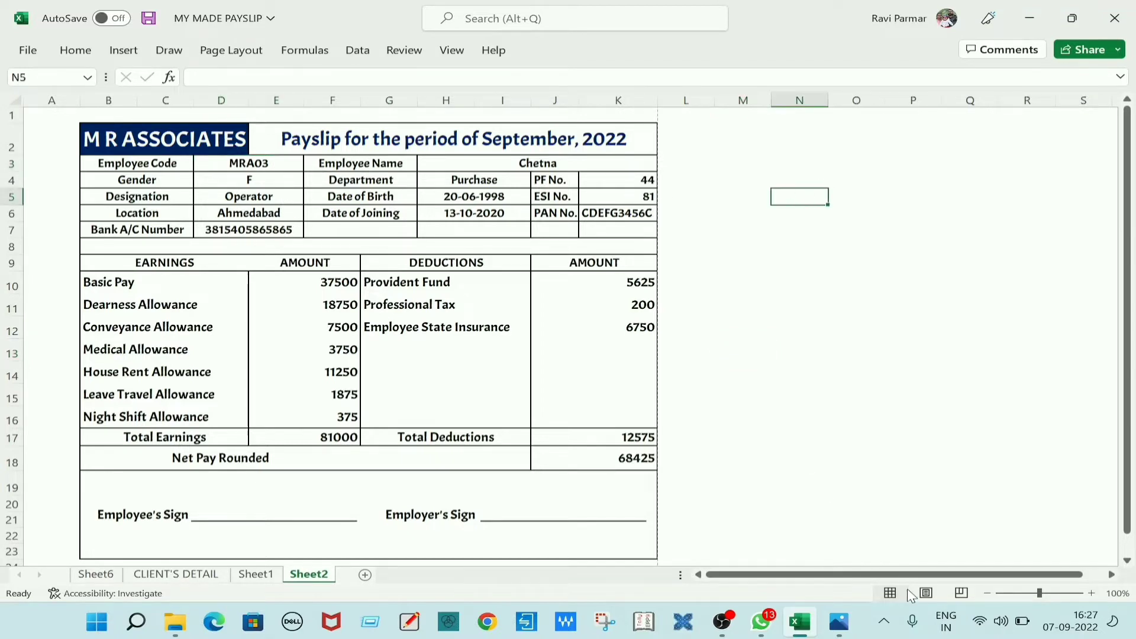
left_click(850, 618)
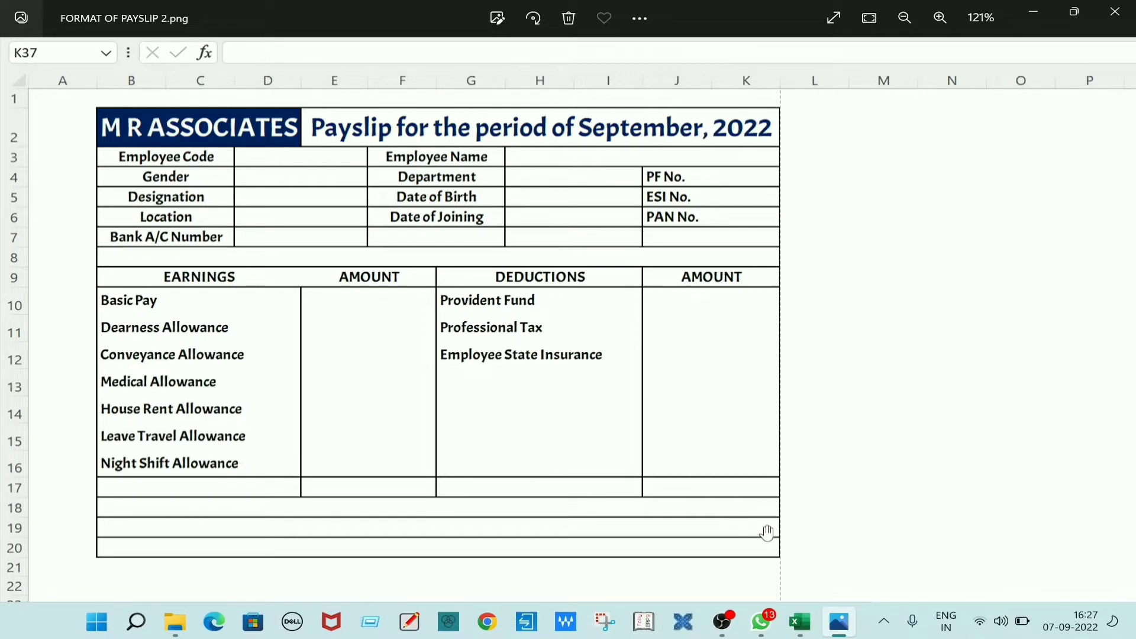
left_click(799, 622)
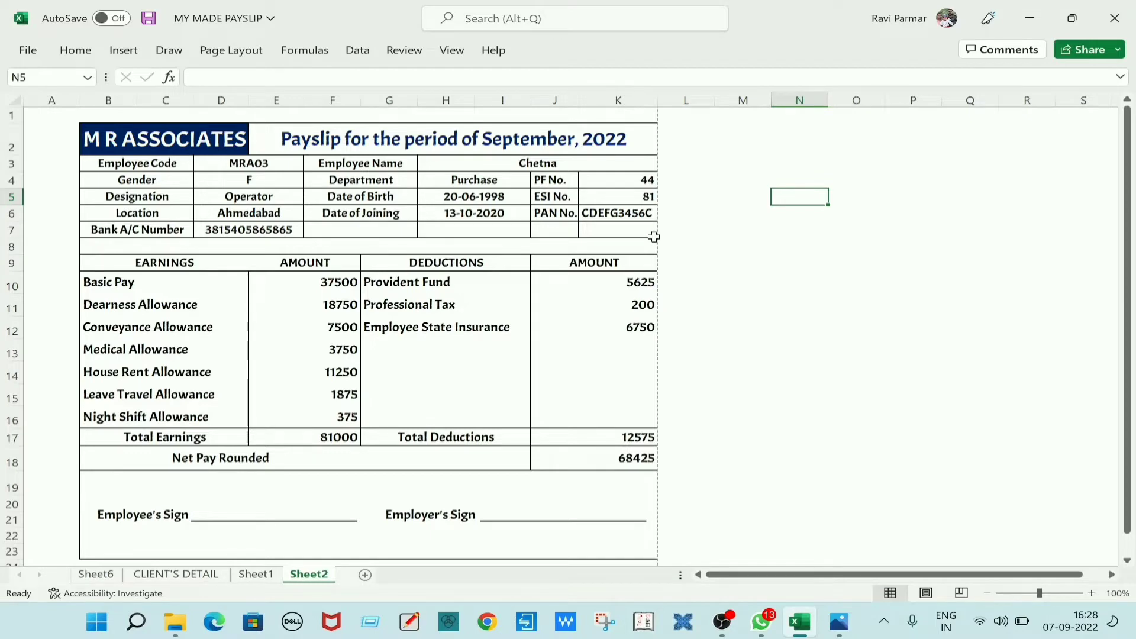
left_click(839, 622)
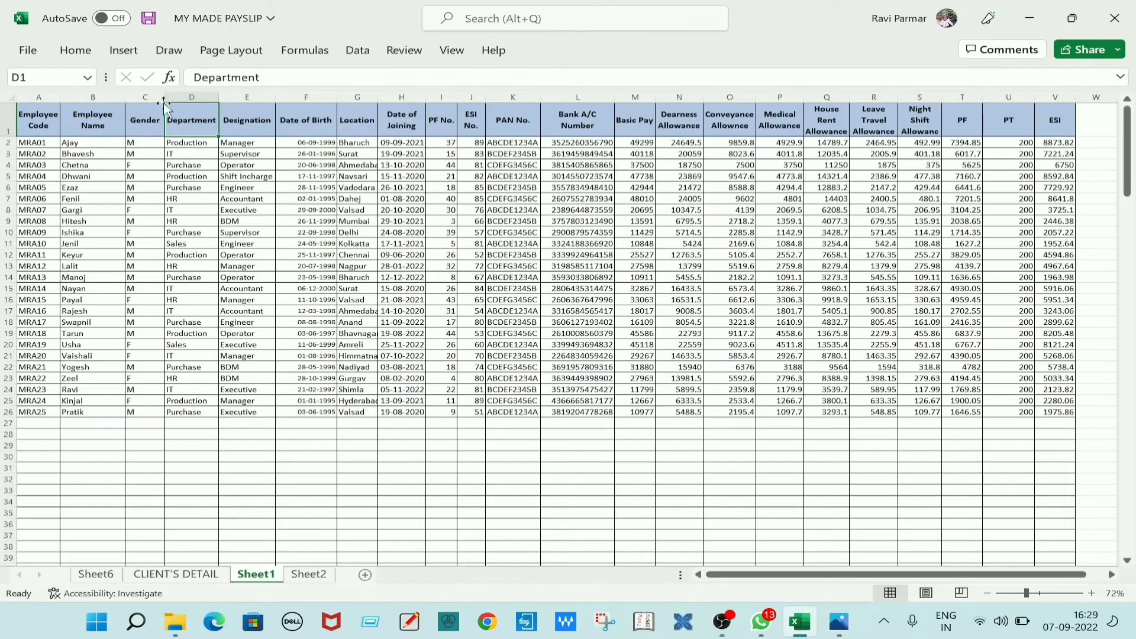
left_click(799, 622)
Extend the employee code series on Sheet1 from A2:A3 down to A35.
left_click(563, 477)
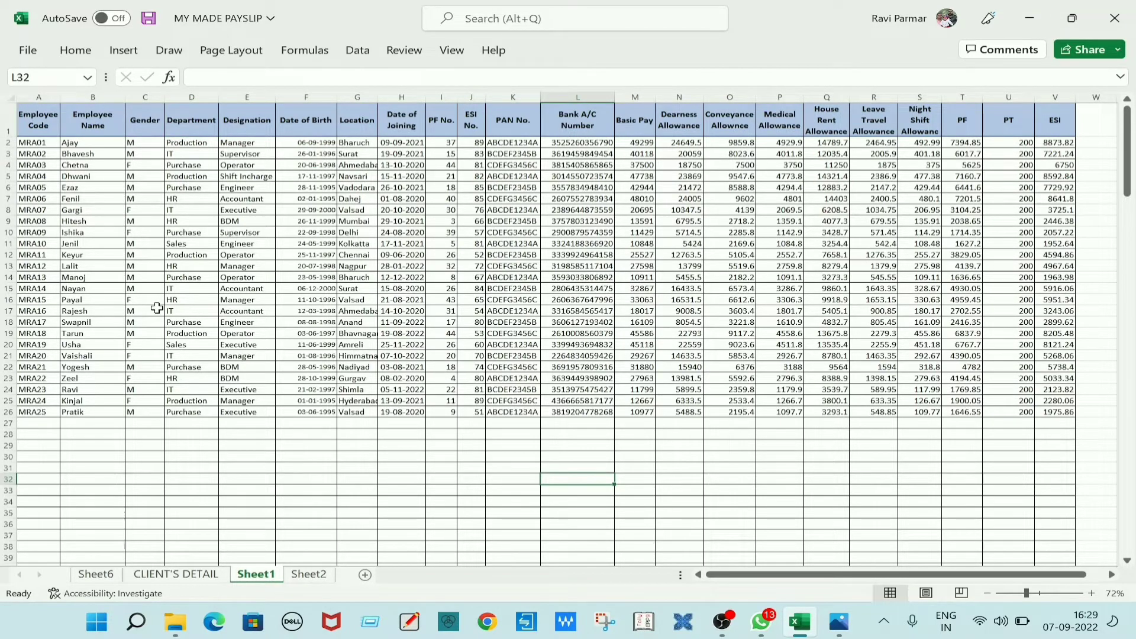
left_click(41, 145)
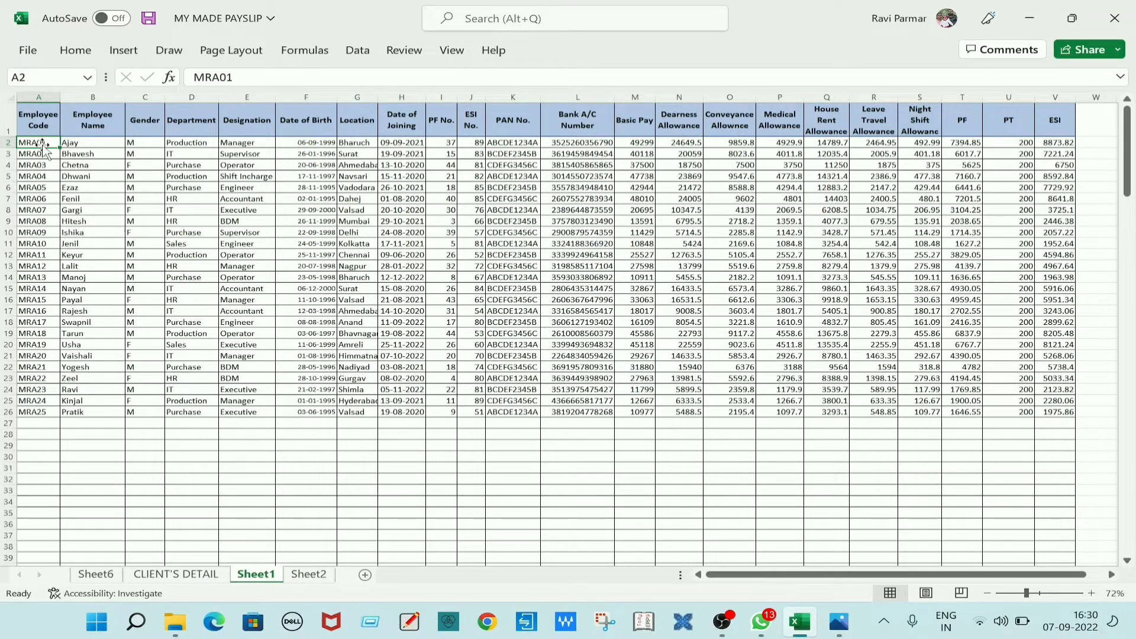
left_click(148, 435)
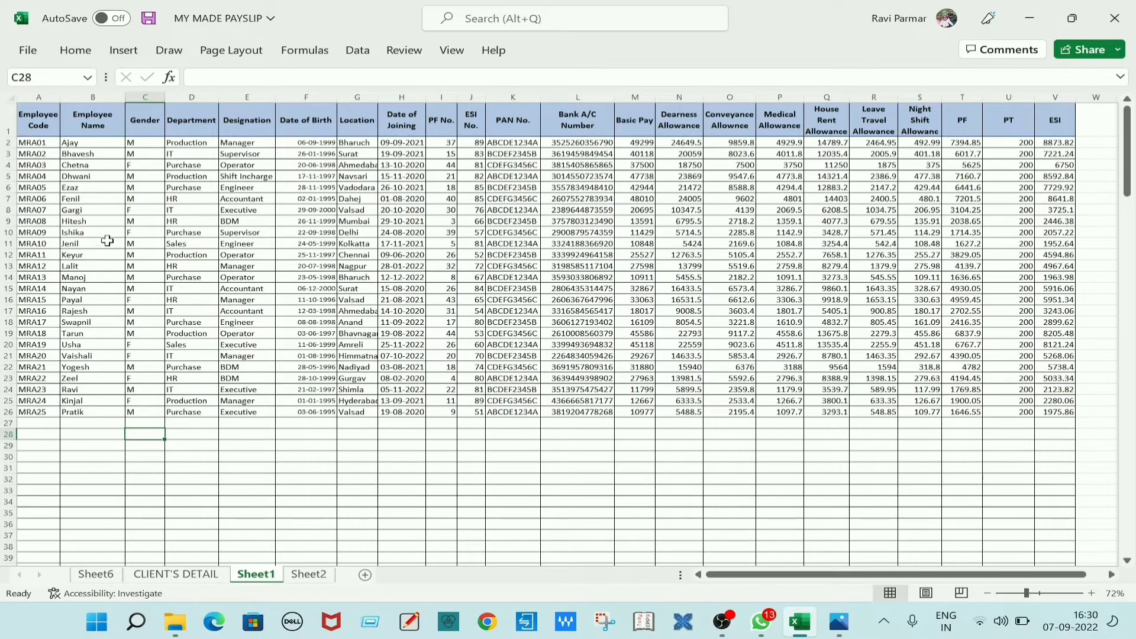
left_click(44, 143)
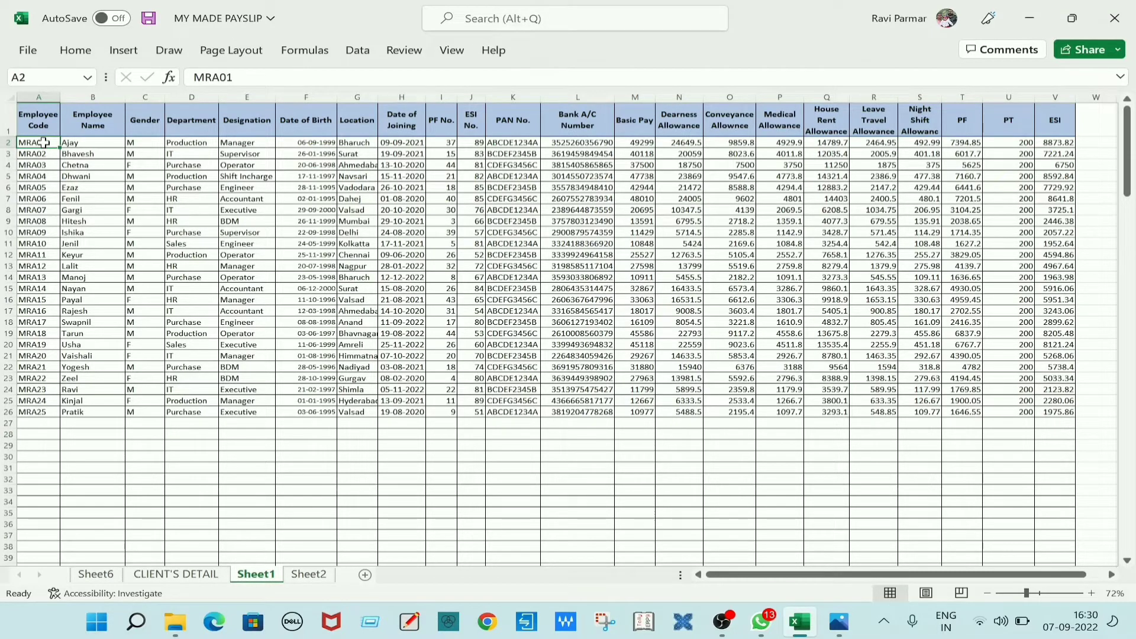
left_click(44, 153)
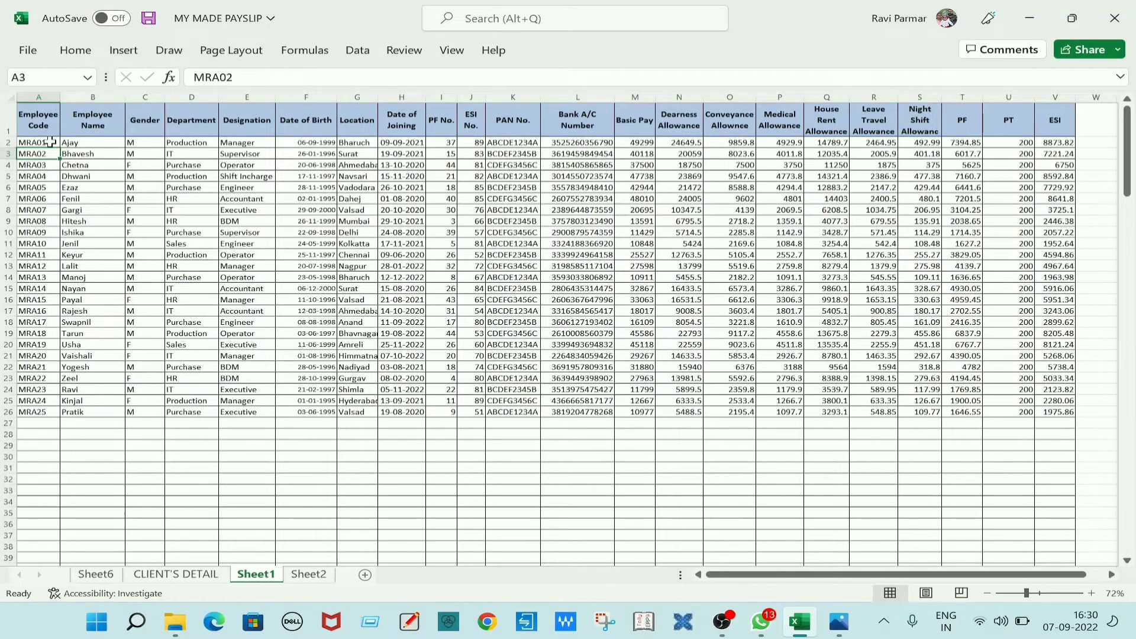
left_click(50, 143)
left_click_drag(50, 142, 50, 154)
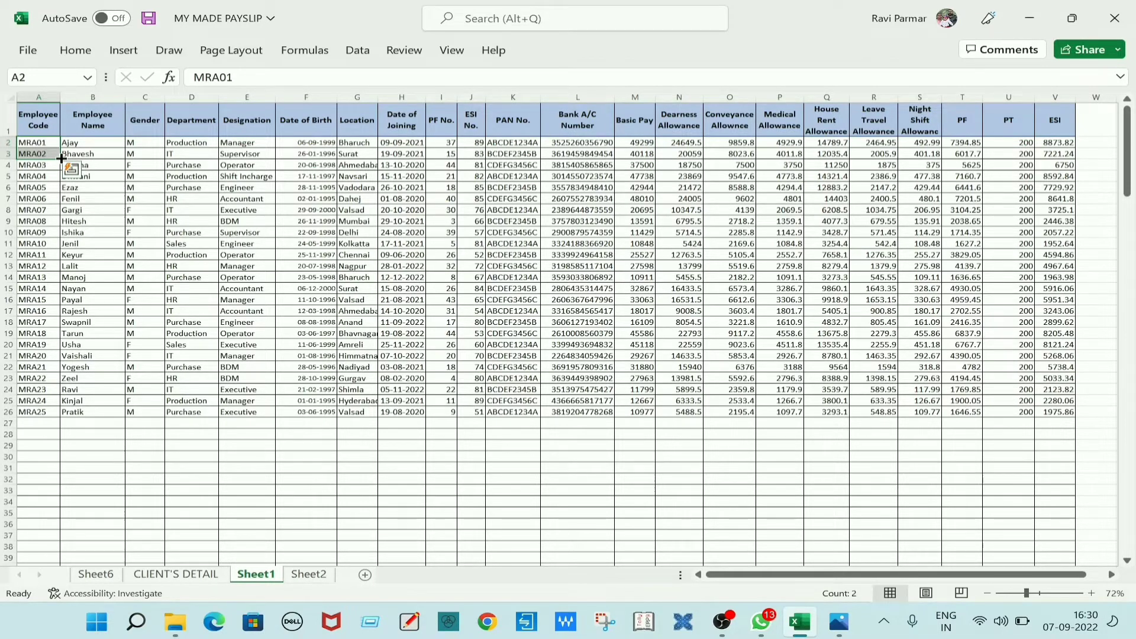
left_click_drag(61, 159, 61, 519)
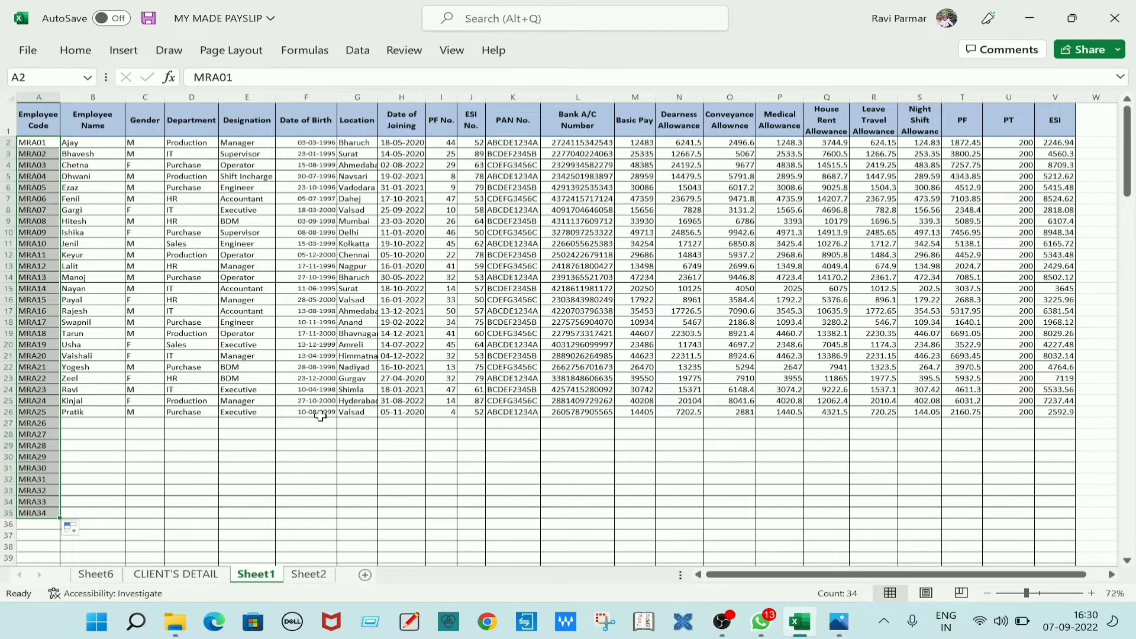
Clear the extra employee codes in A27:A35 below the last named employee.
left_click(292, 445)
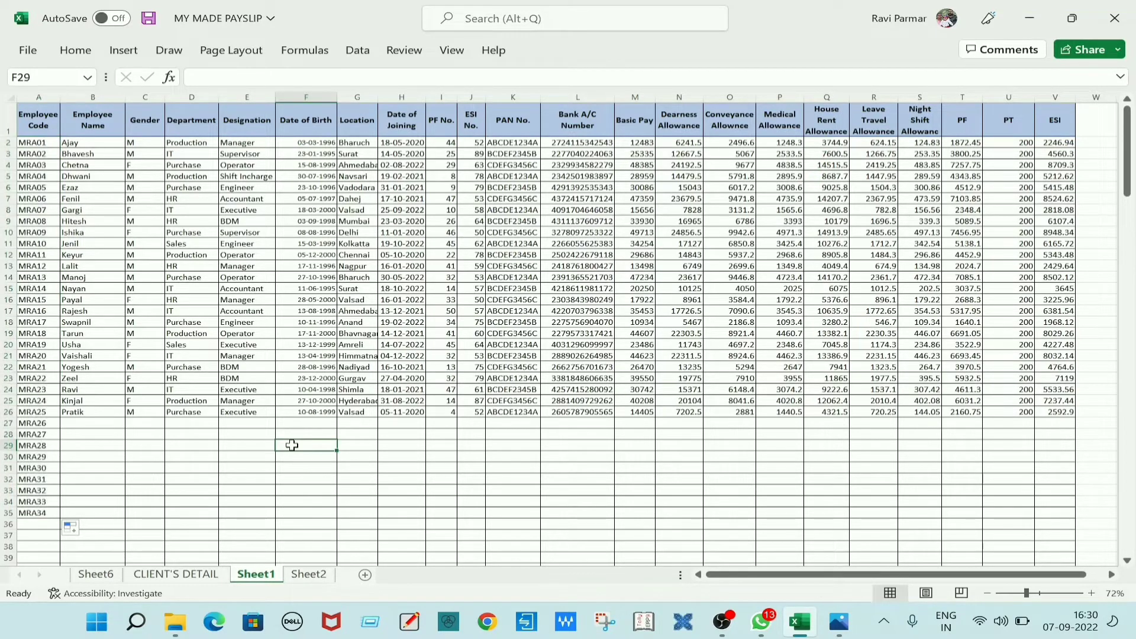
left_click_drag(36, 424, 44, 507)
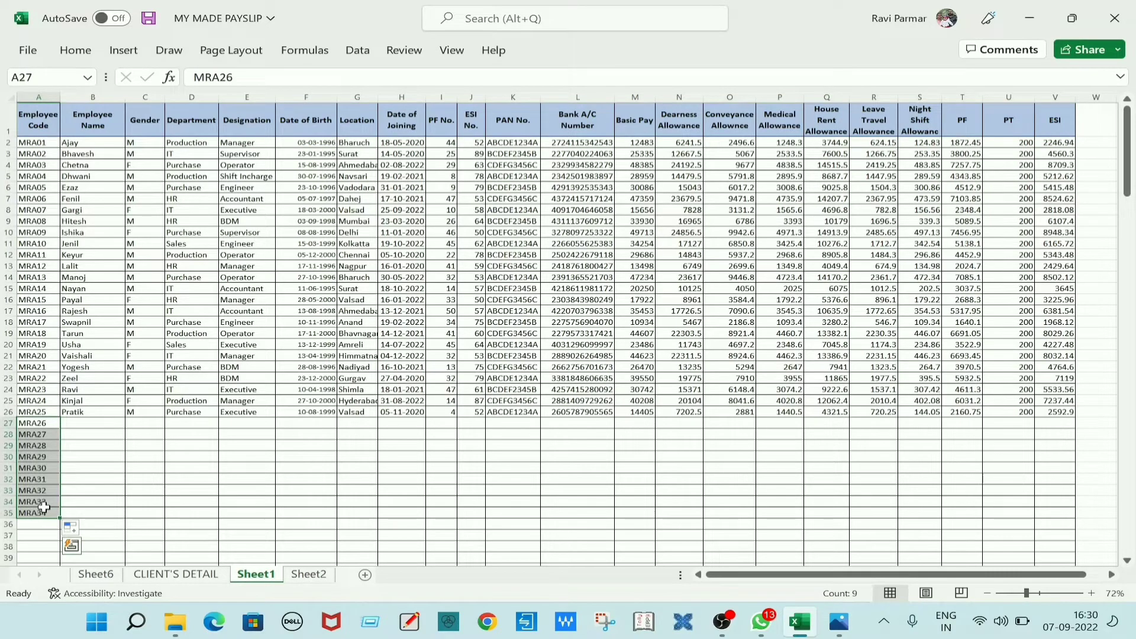
key("Delete")
left_click(195, 467)
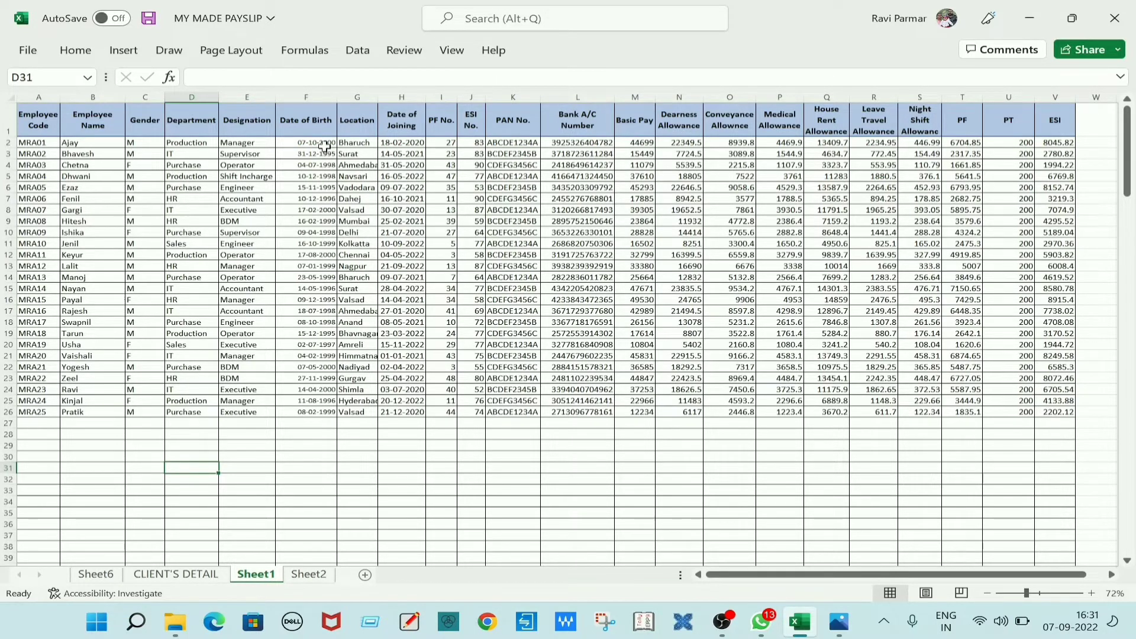
Fill the Date of Birth formula from F2 down to F29 and clear the extra dates in F27:F29.
left_click(313, 142)
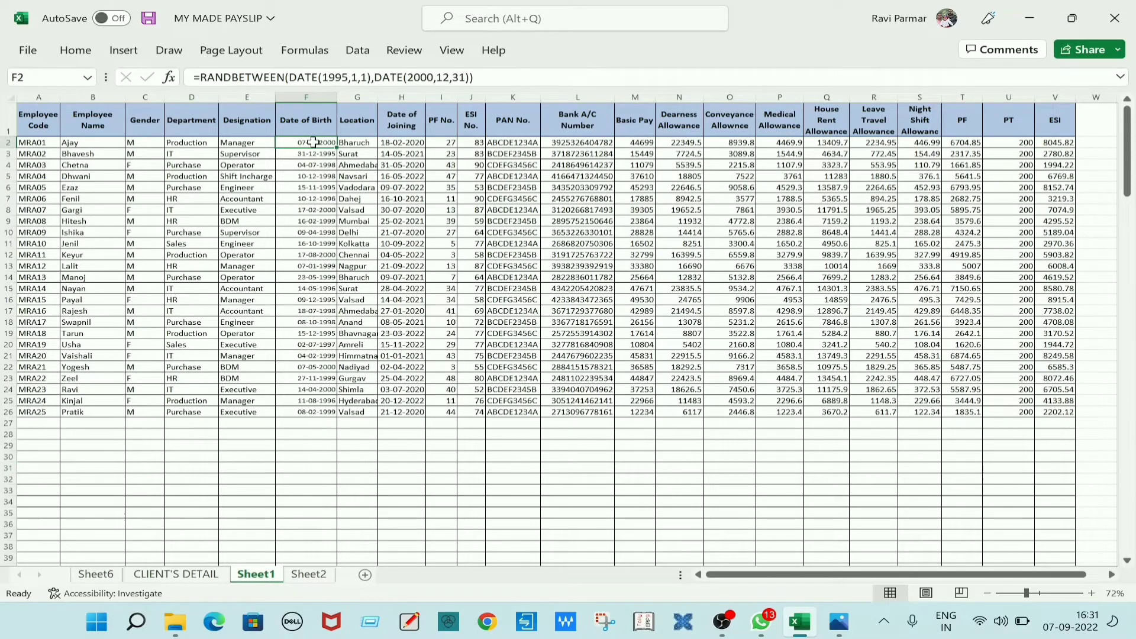
left_click(332, 449)
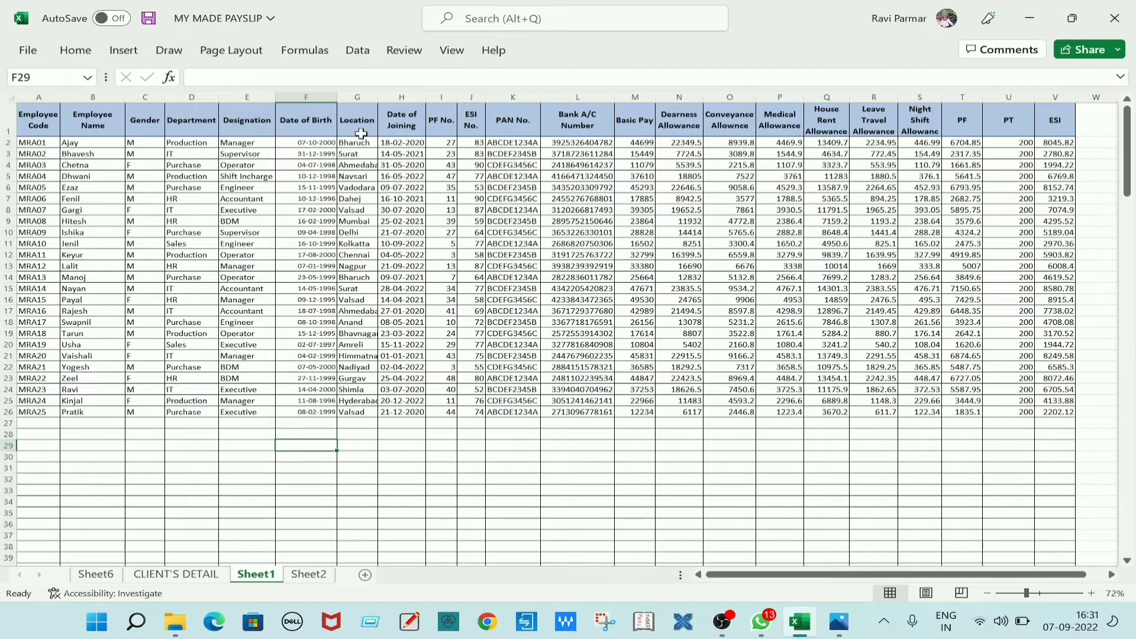
left_click(313, 143)
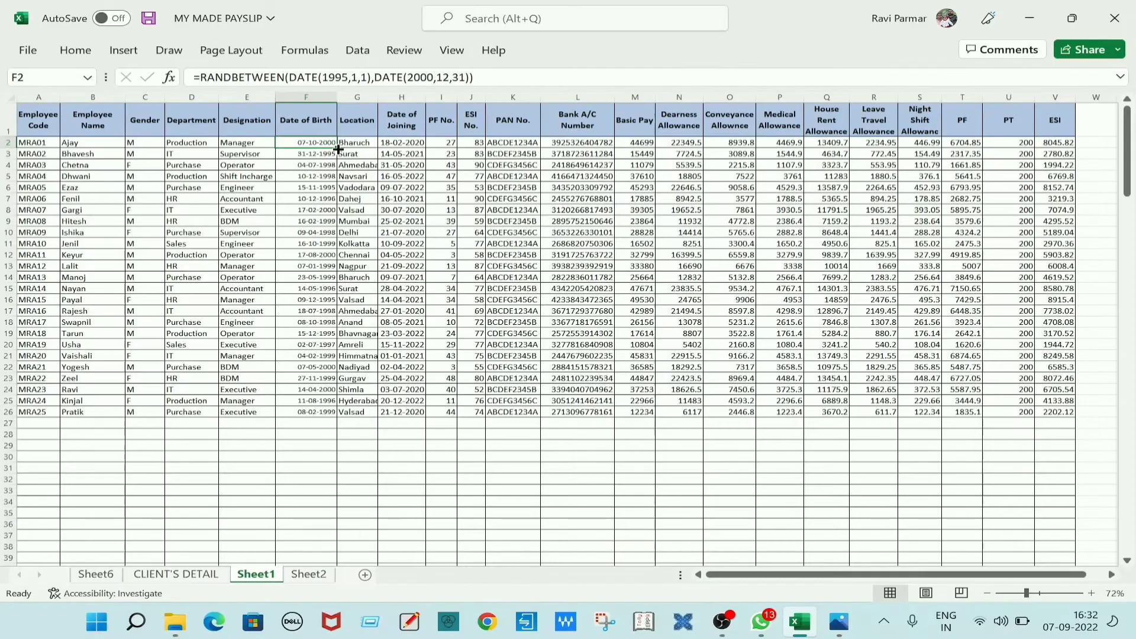
left_click_drag(338, 149, 322, 448)
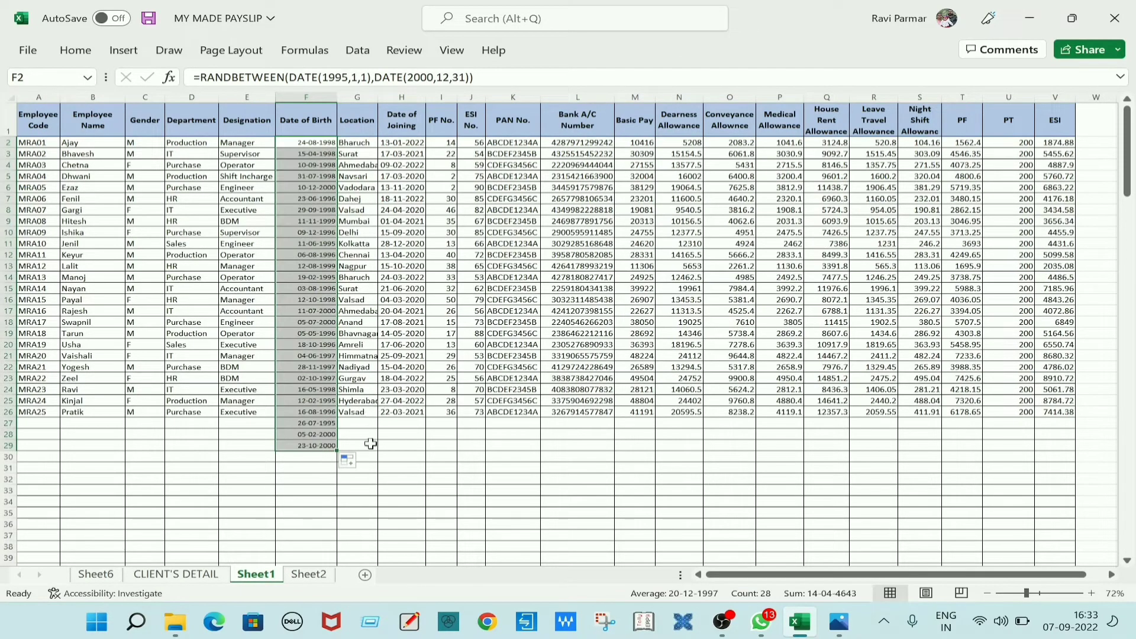
left_click_drag(319, 427, 325, 445)
key("Delete")
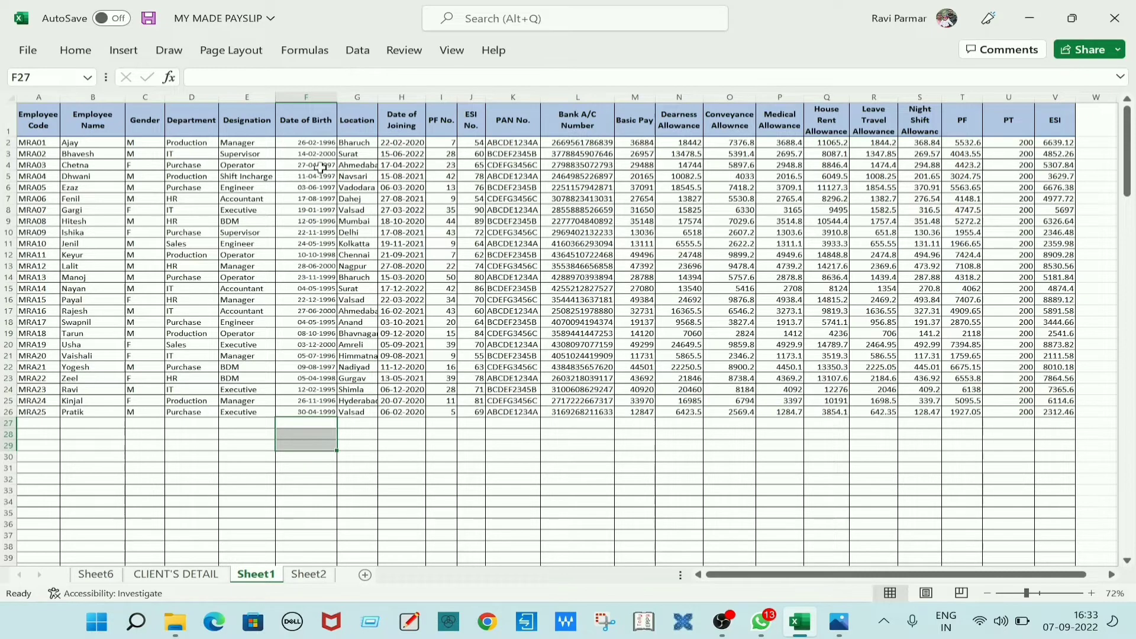
Examine the row 2 entries and formulas from Location through Basic Pay (G2:M2) on Sheet1.
left_click(365, 142)
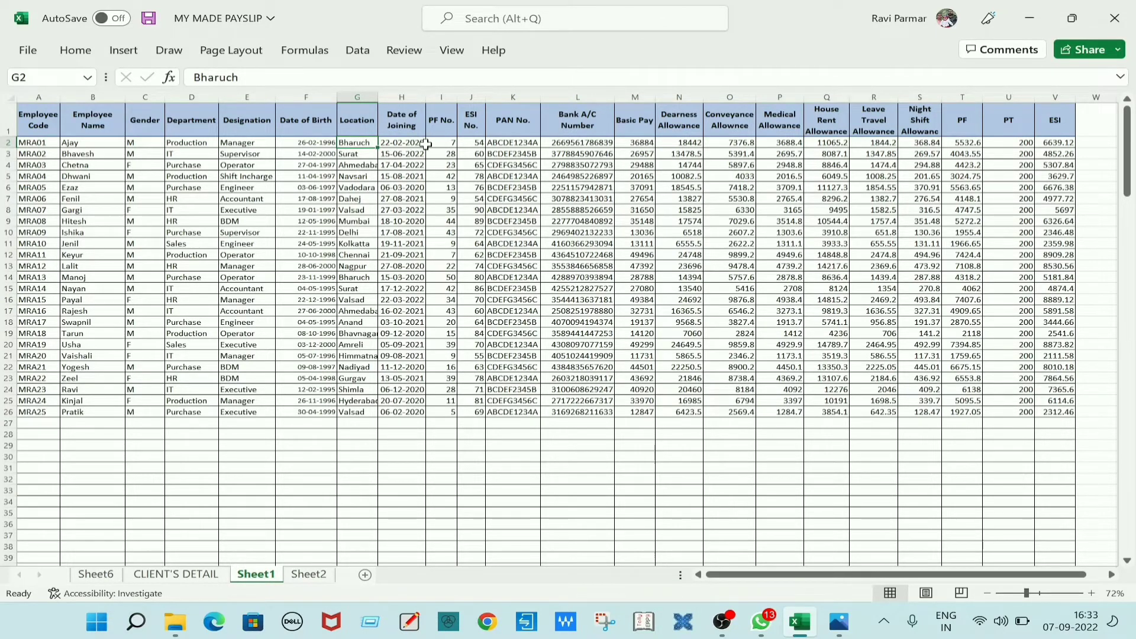
left_click(410, 144)
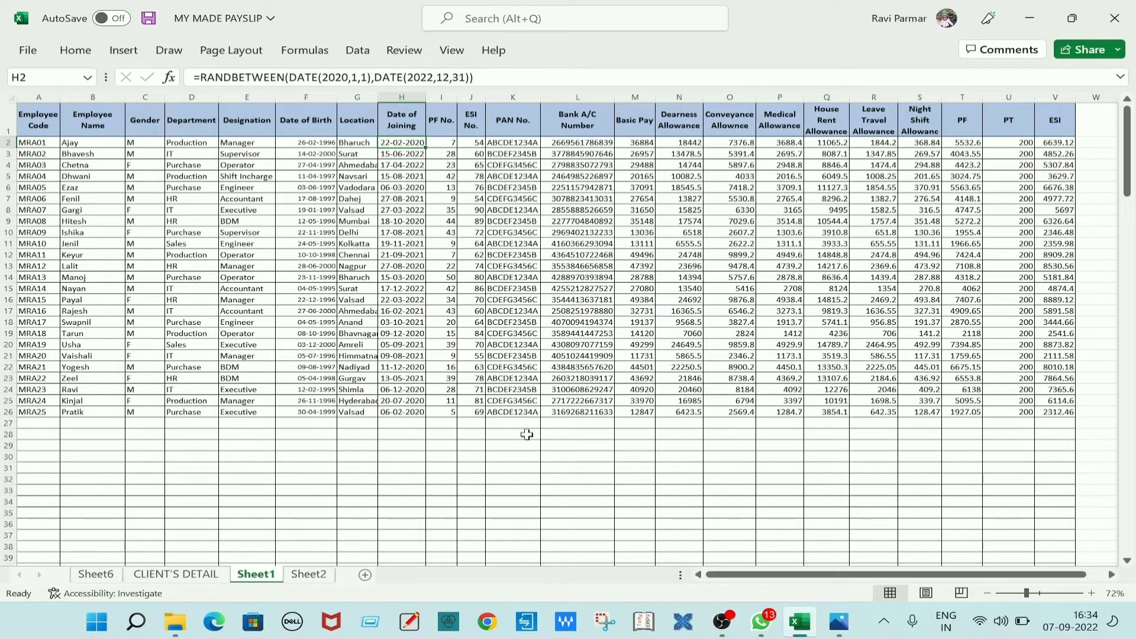
left_click(444, 141)
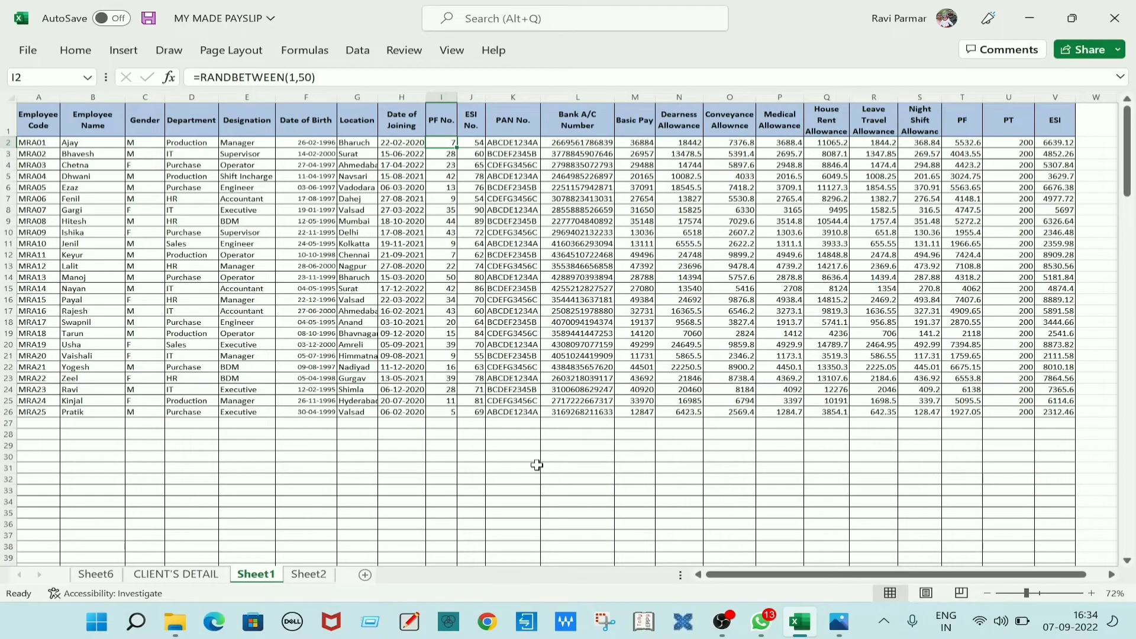
left_click(481, 145)
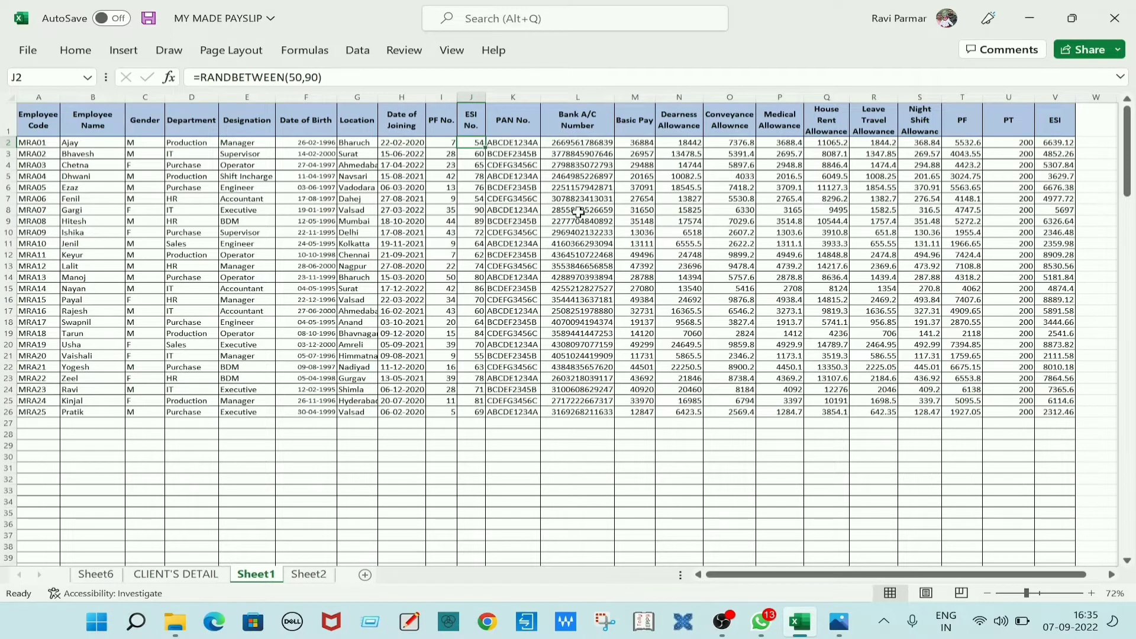
left_click(523, 144)
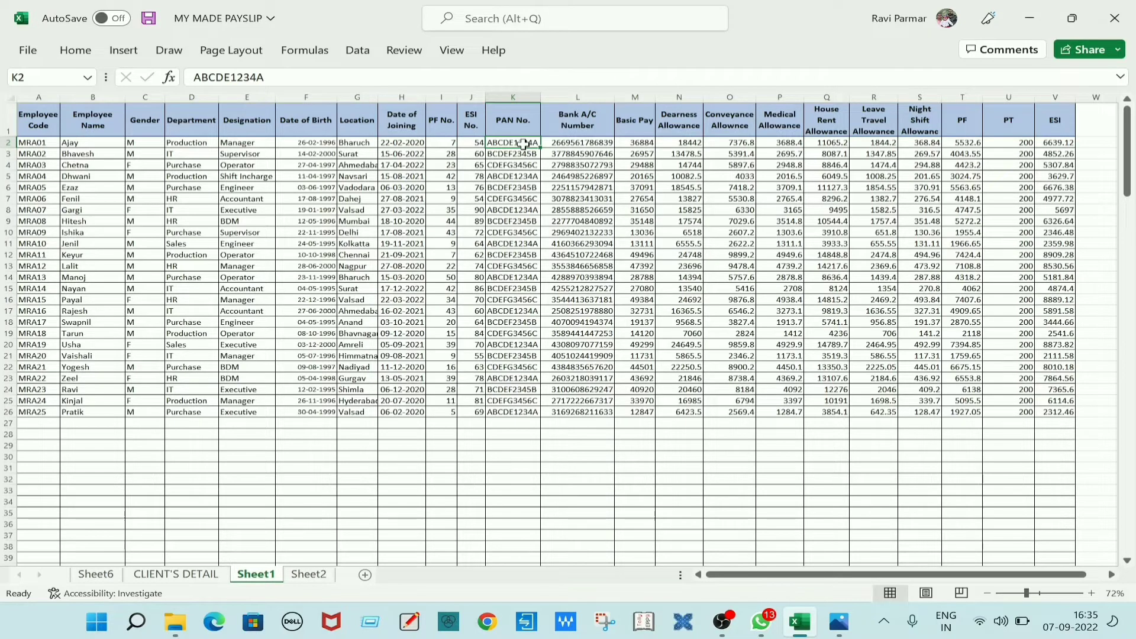
left_click(600, 142)
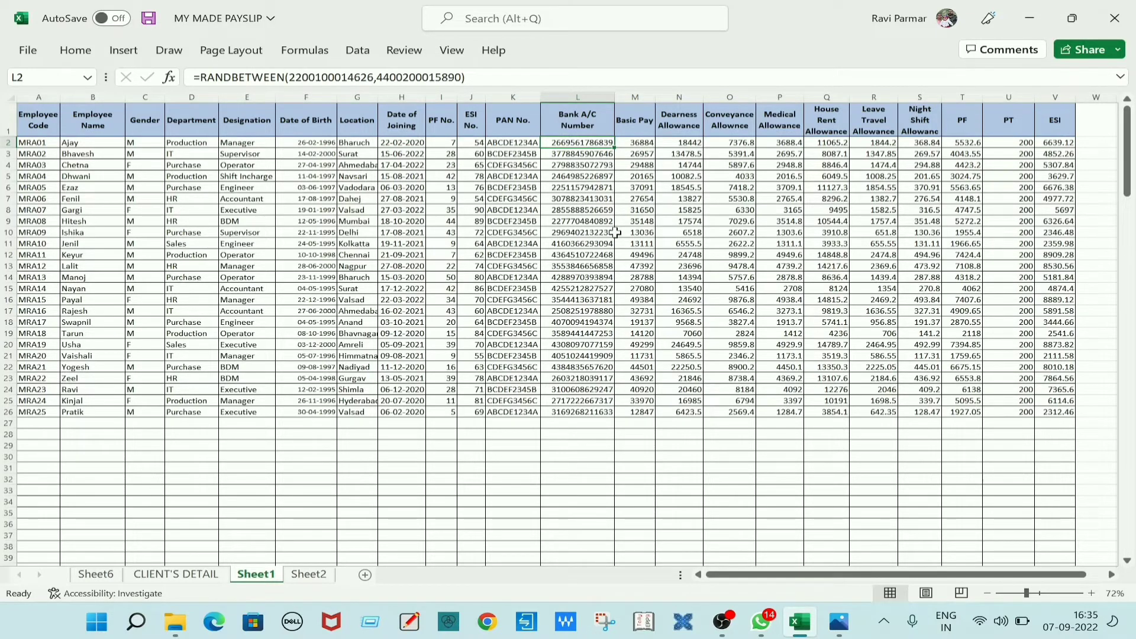
left_click(634, 142)
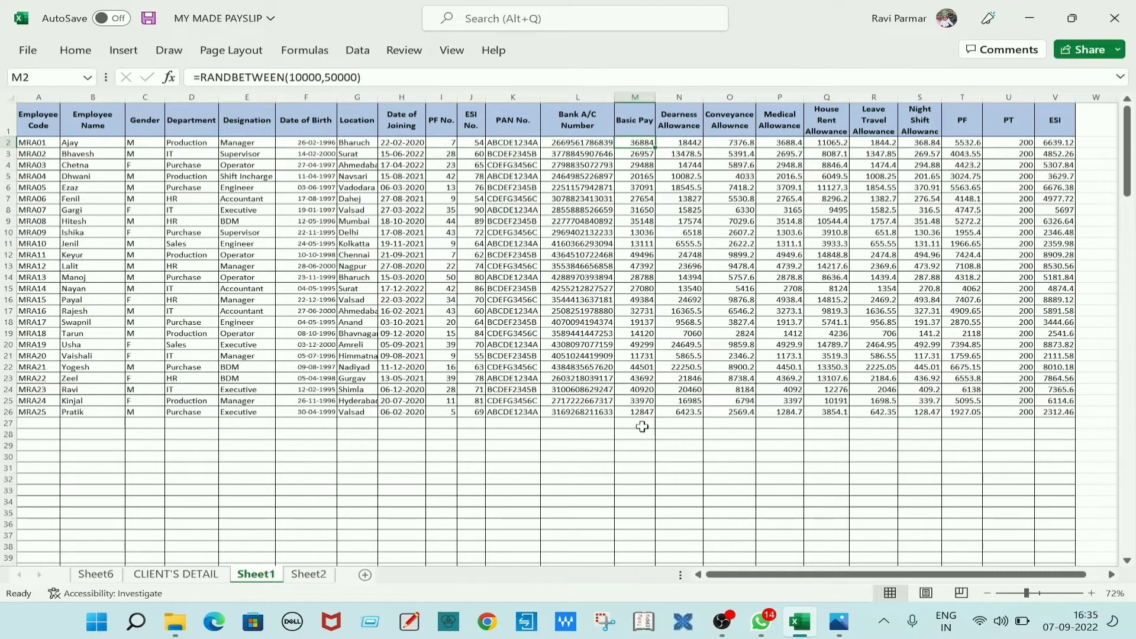
Examine how the allowance and deduction formulas in N2:V2 derive from Basic Pay, from Dearness Allowance through ESI.
left_click(692, 144)
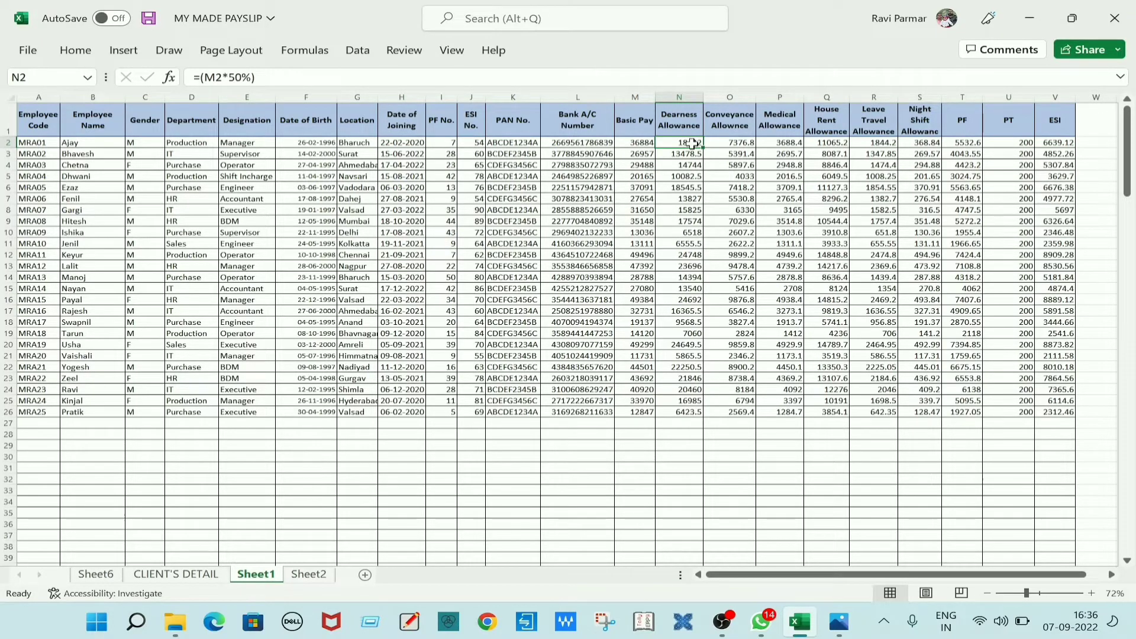
left_click(637, 143)
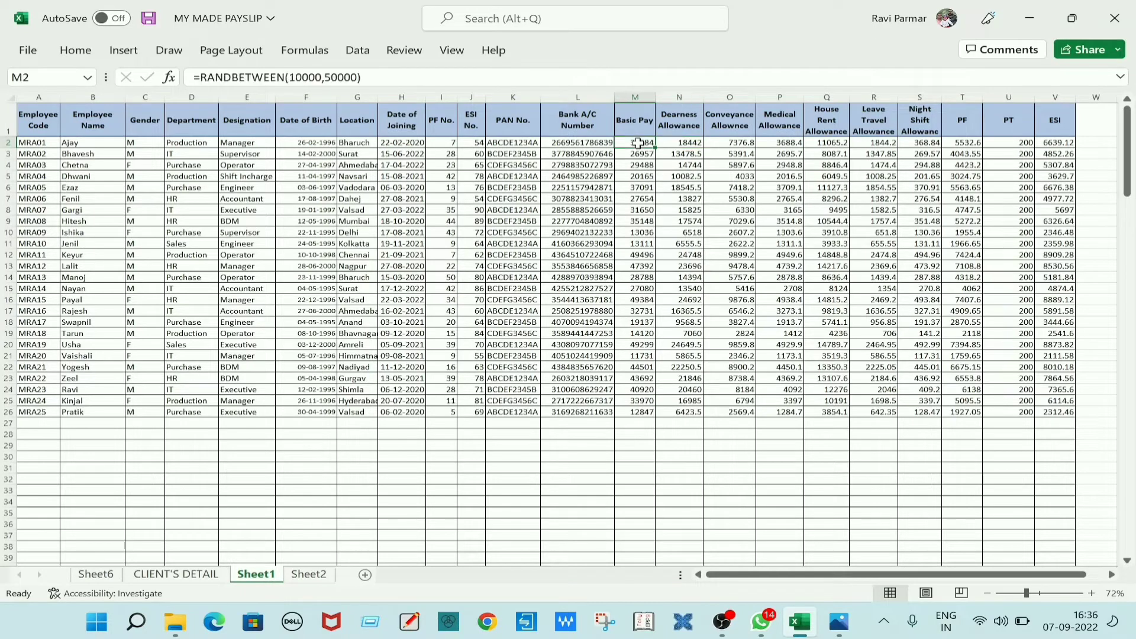
left_click(680, 142)
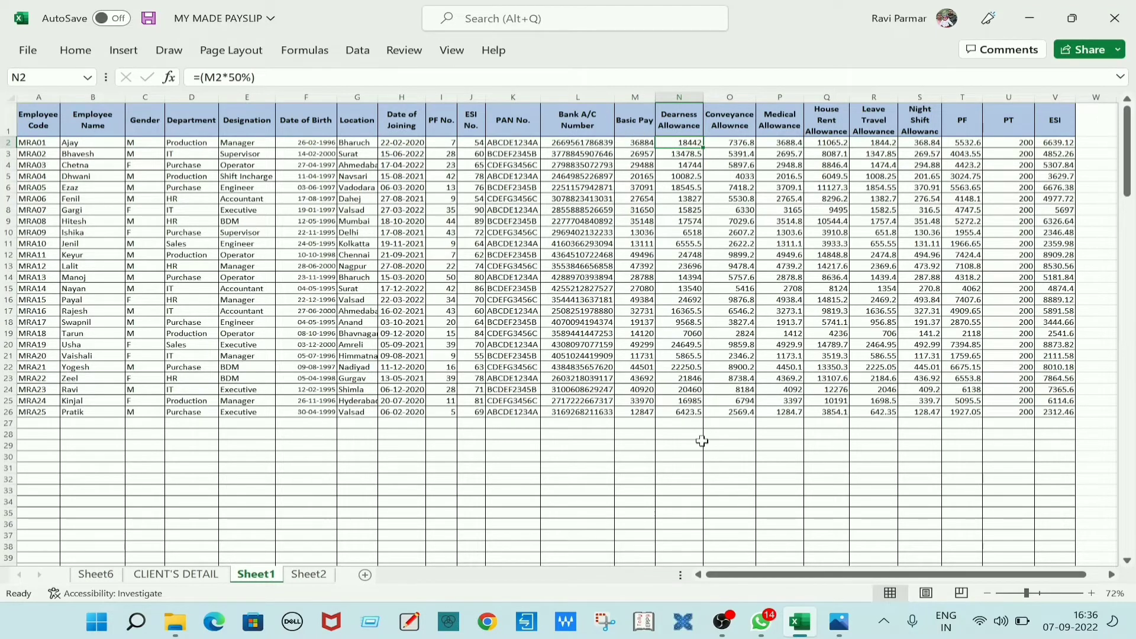
left_click(737, 143)
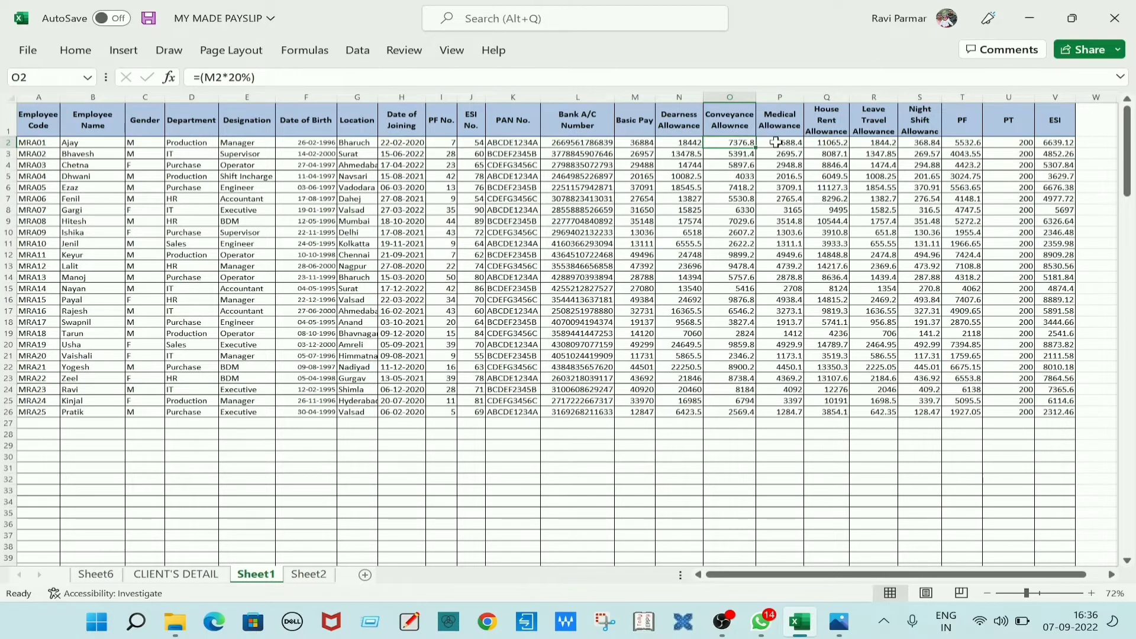
left_click(779, 143)
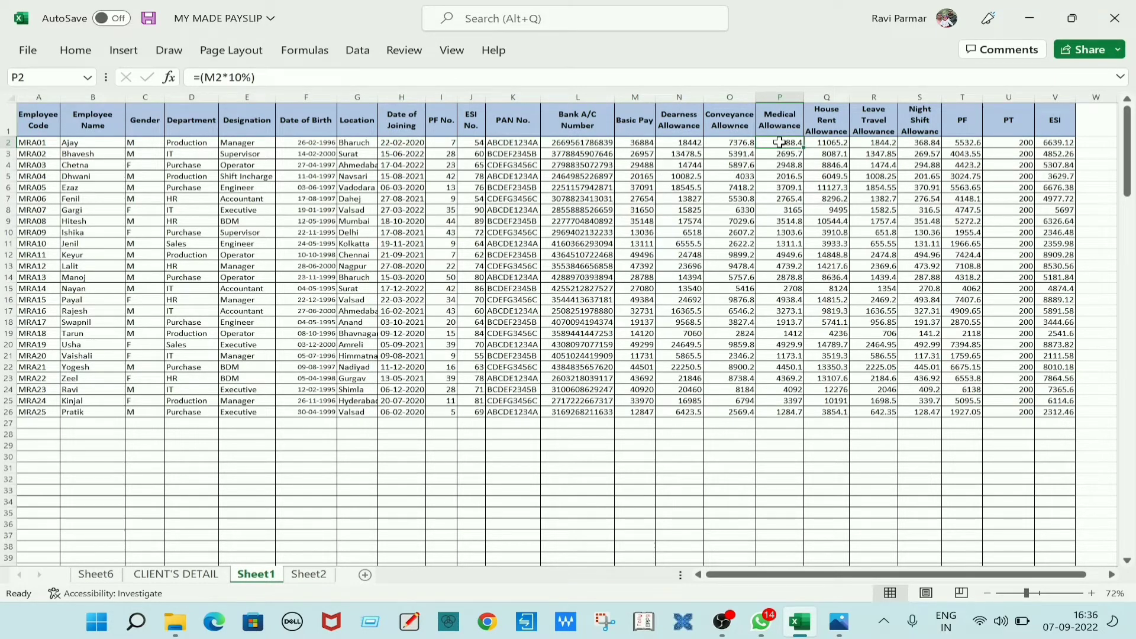
left_click(826, 142)
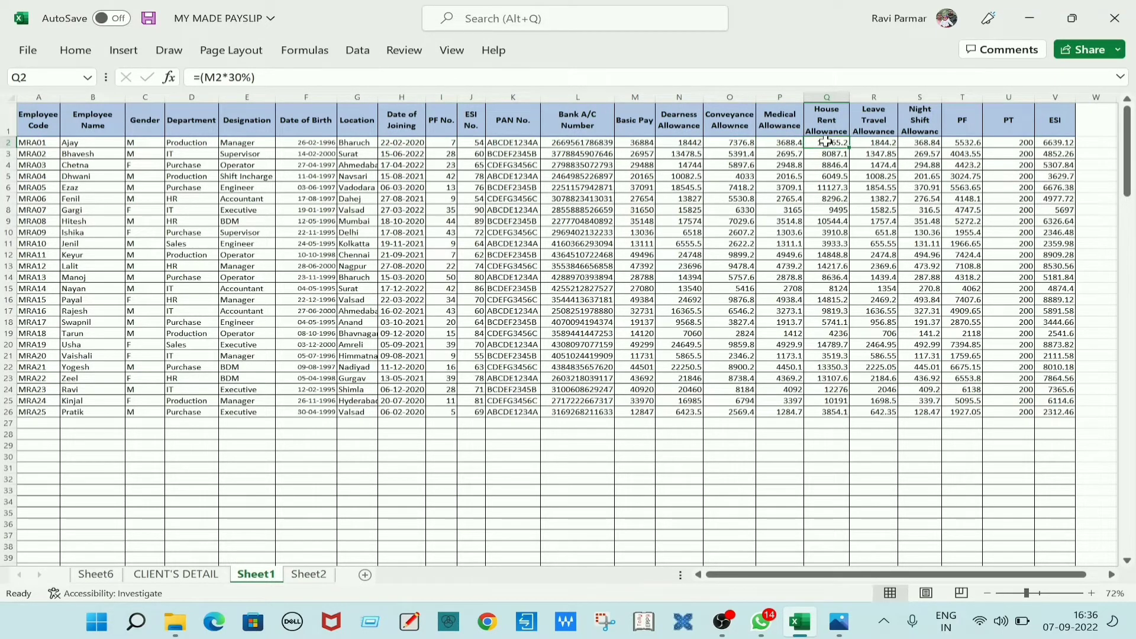
left_click(874, 142)
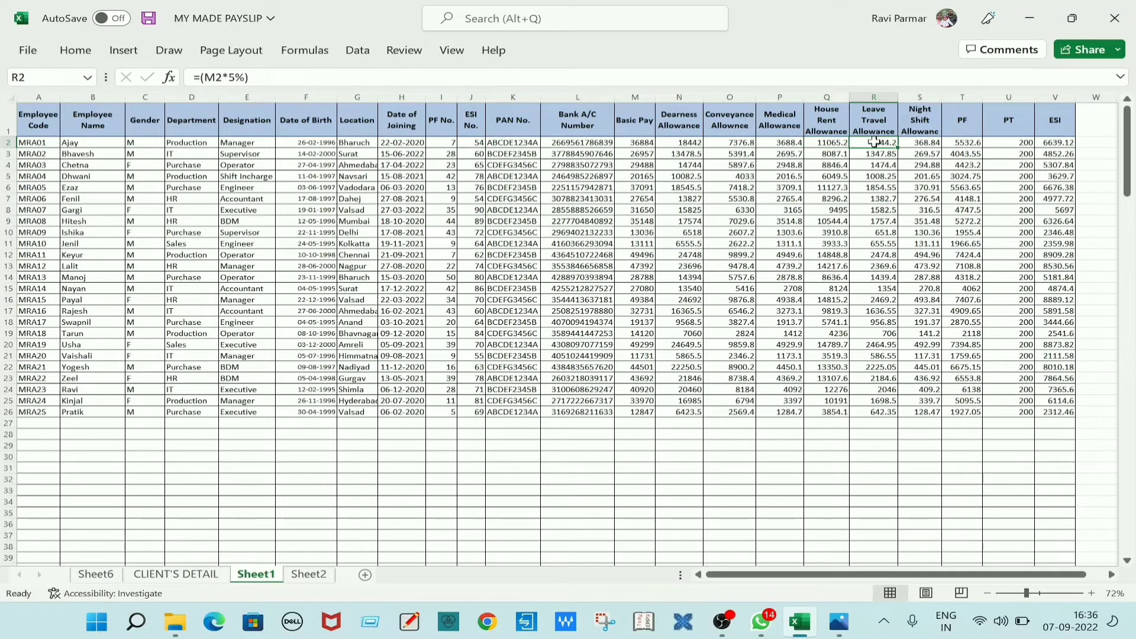
left_click(924, 142)
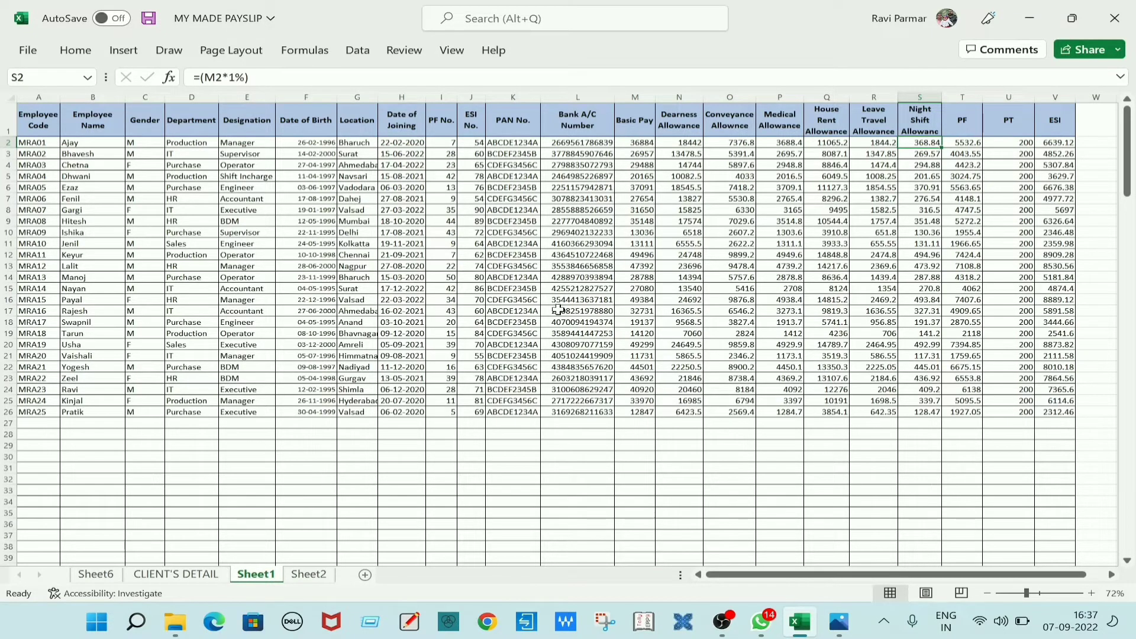
key("Right")
key("Right")
key("Right")
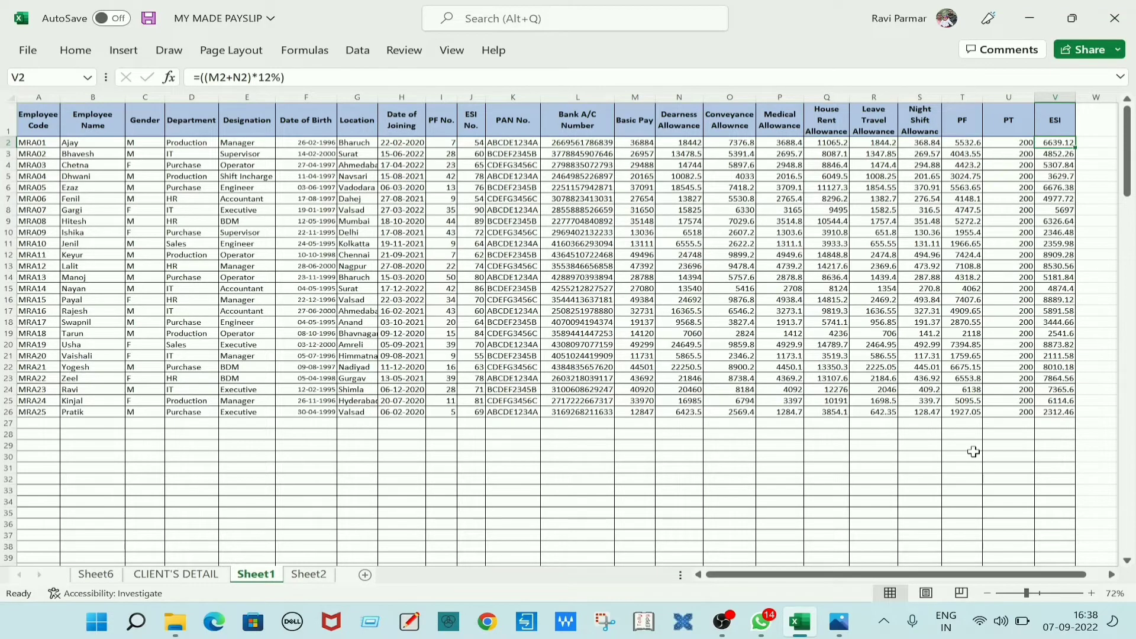
Select the employee code cell D3 on the Sheet2 payslip and keep the ribbon expanded.
left_click(309, 575)
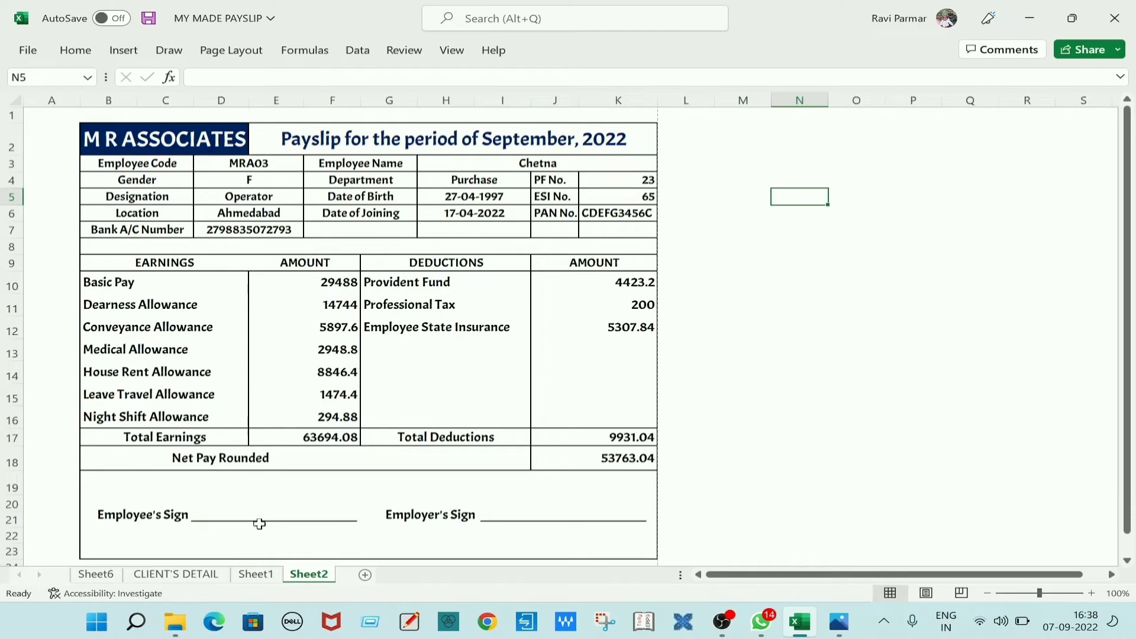
left_click(249, 164)
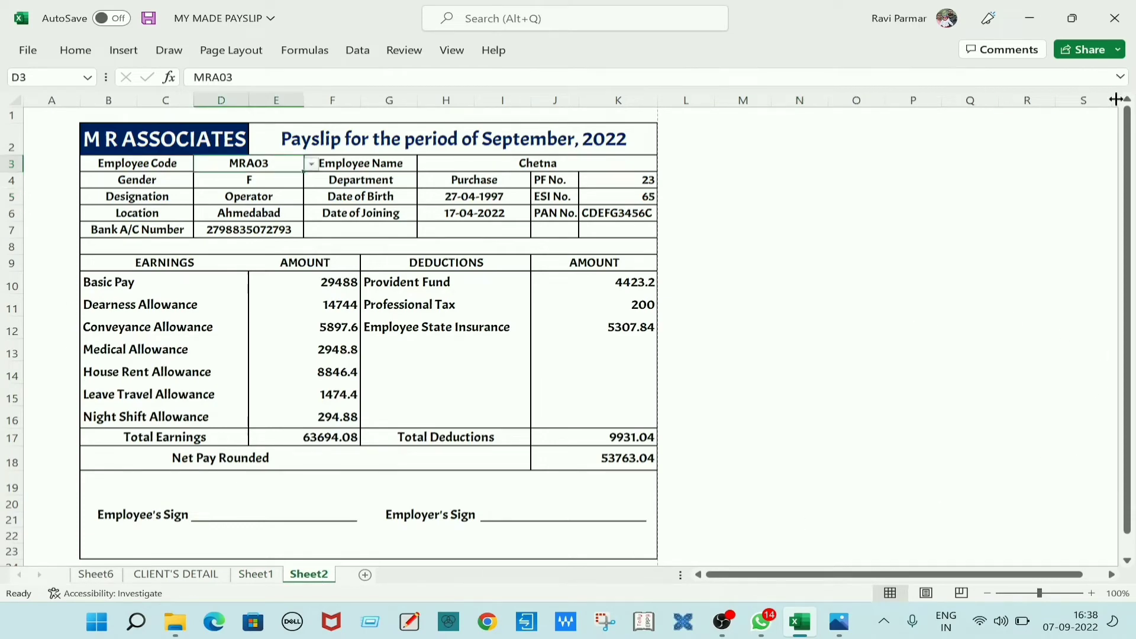
left_click(451, 49)
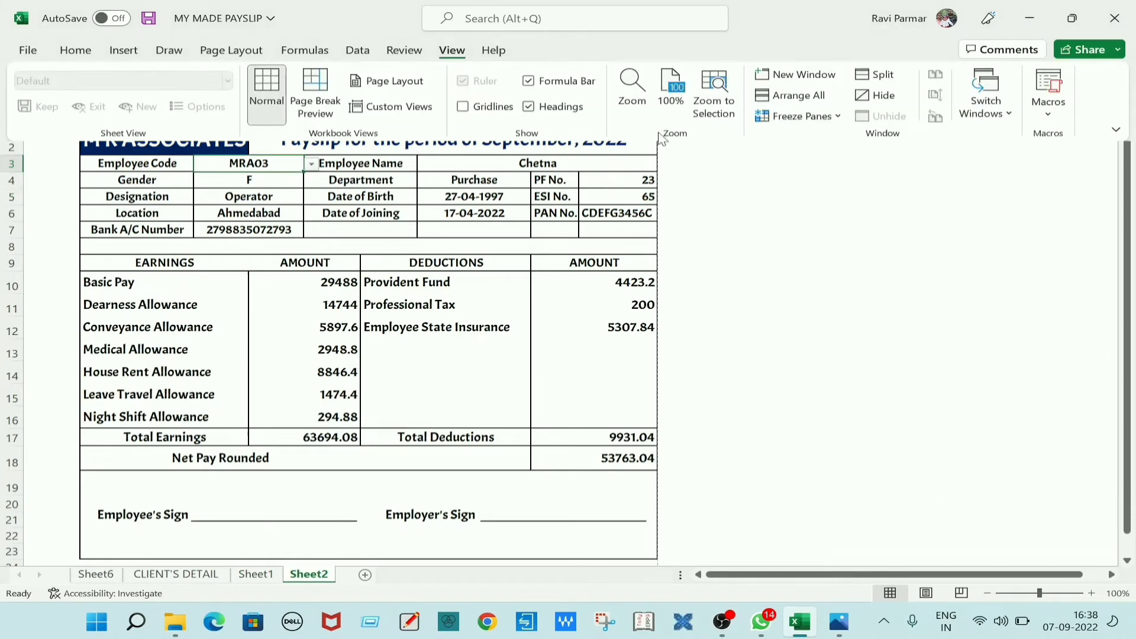
left_click(1116, 129)
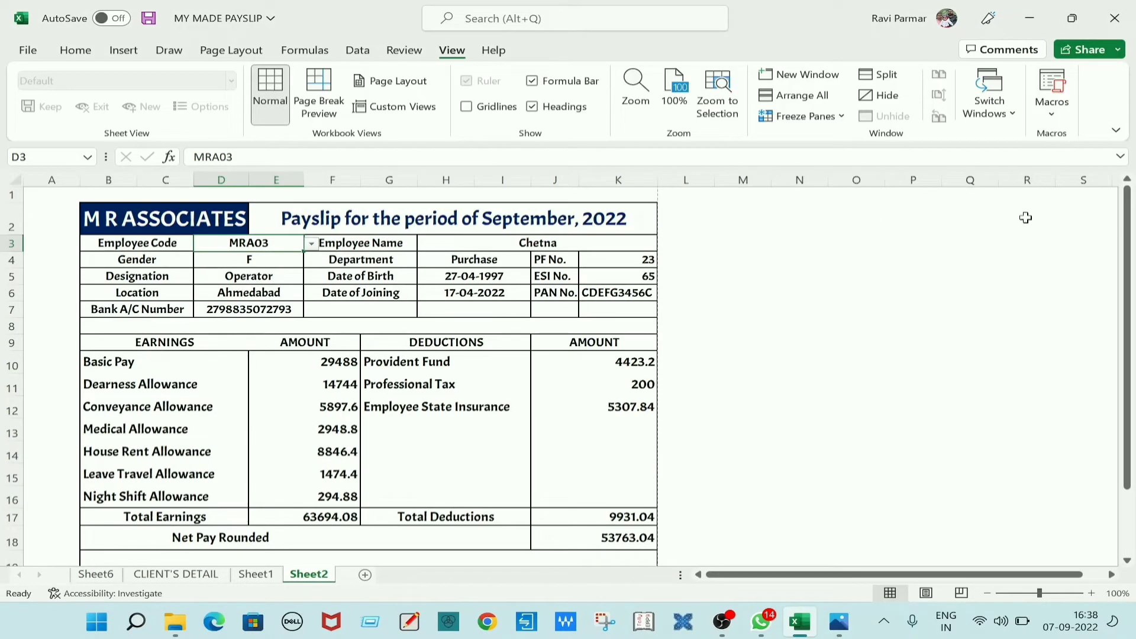
left_click(77, 50)
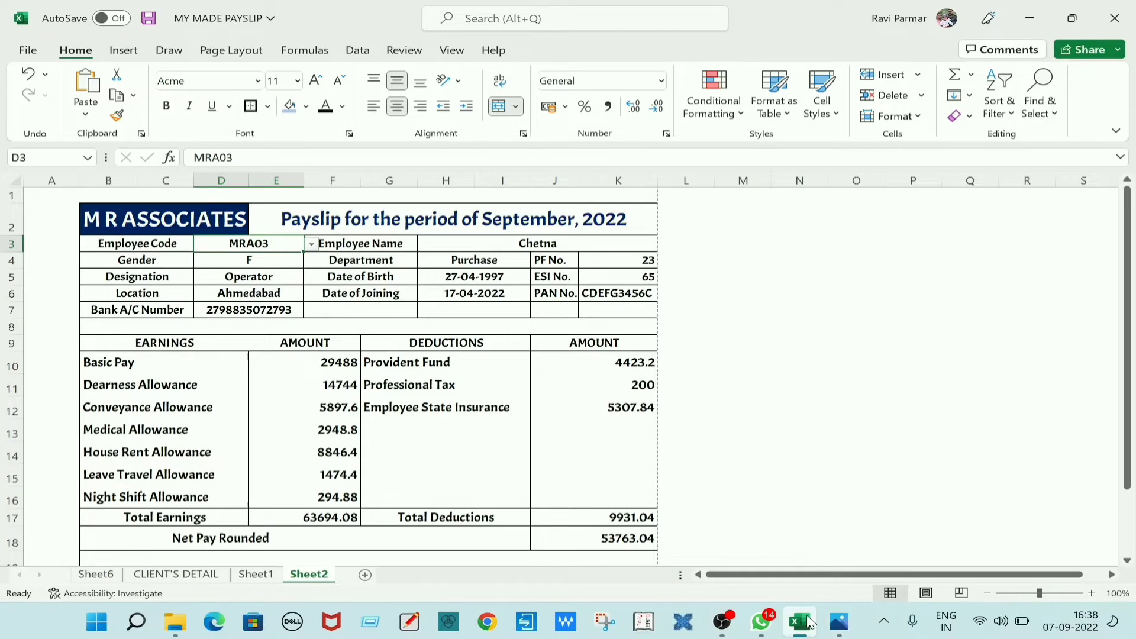
View the blank payslip layout in FORMAT OF PAYSLIP 2.png and return to the workbook.
left_click(839, 621)
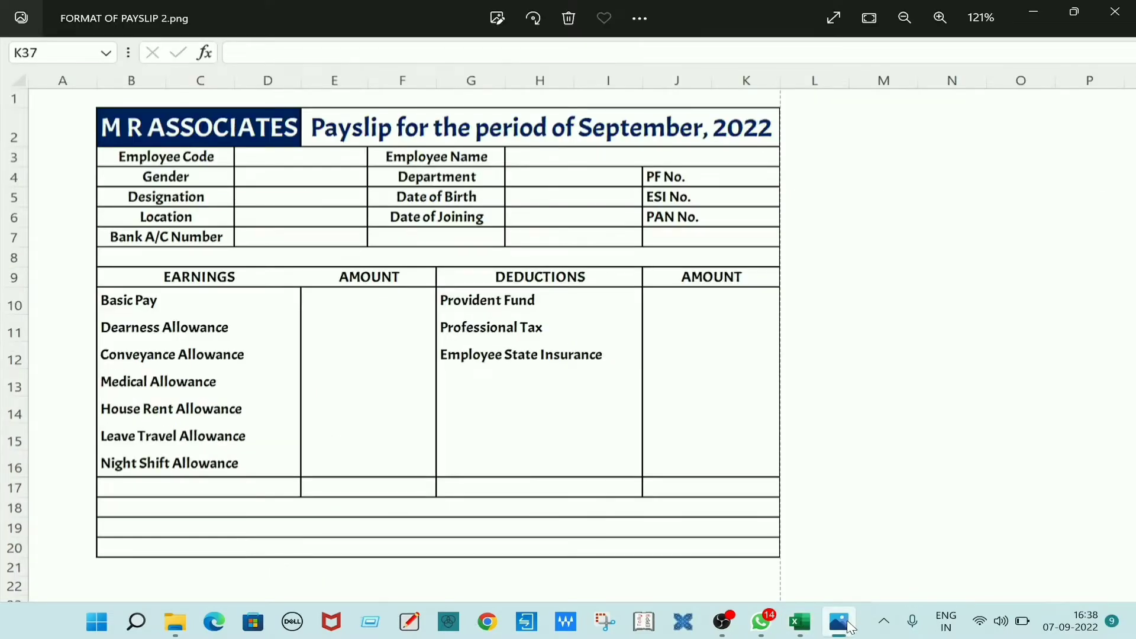
left_click(816, 626)
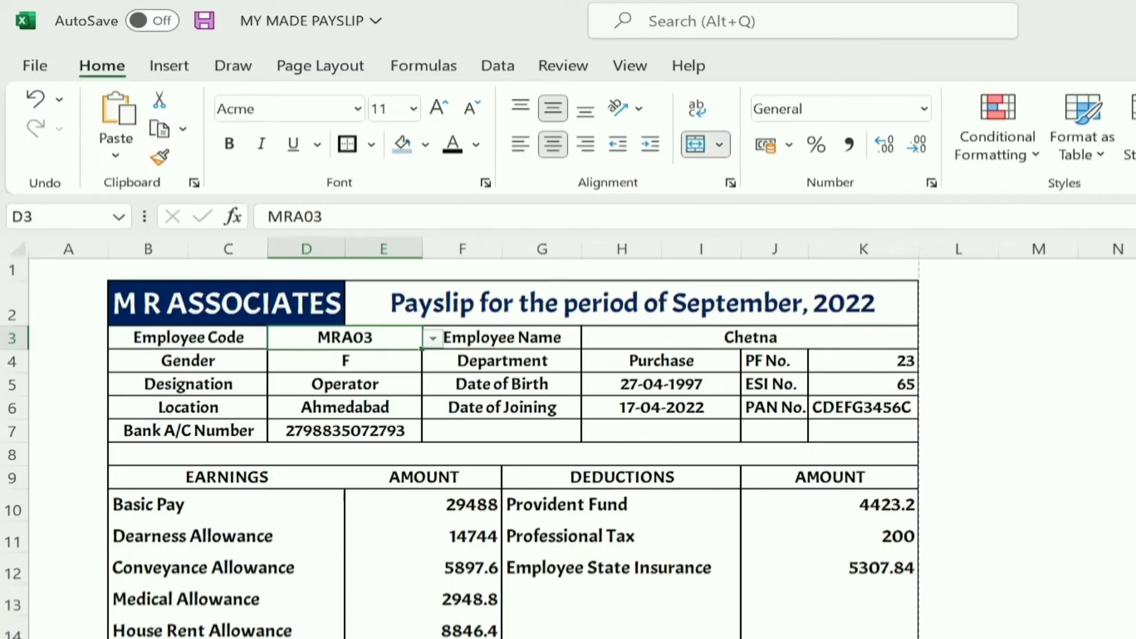
Open the data validation settings for employee code cell D3 and allow List entries.
left_click(500, 71)
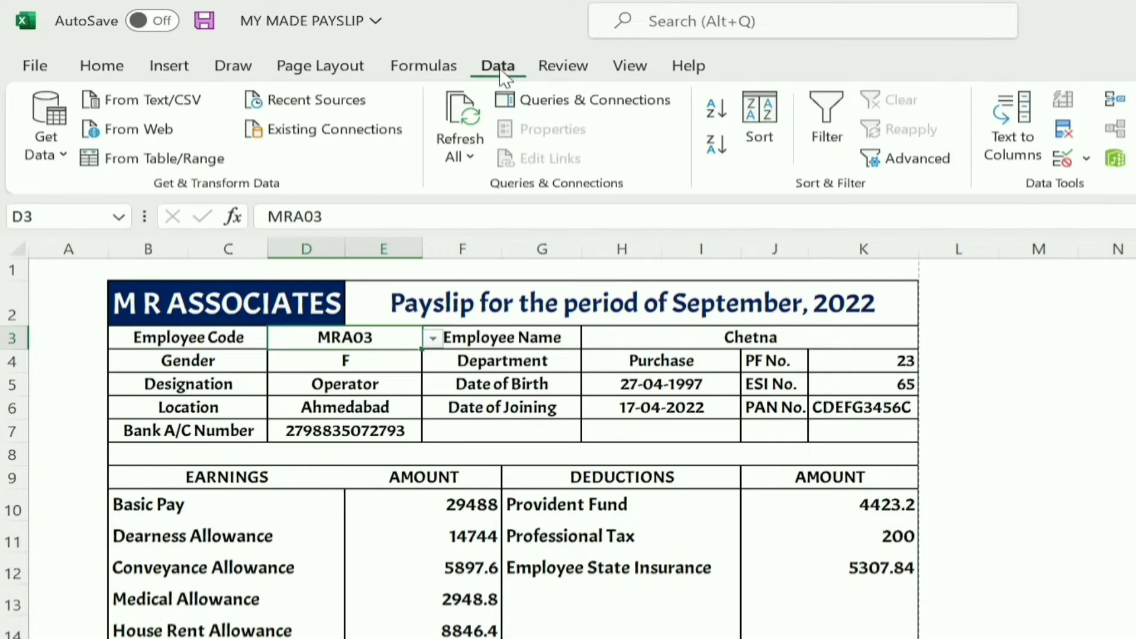
left_click(1063, 158)
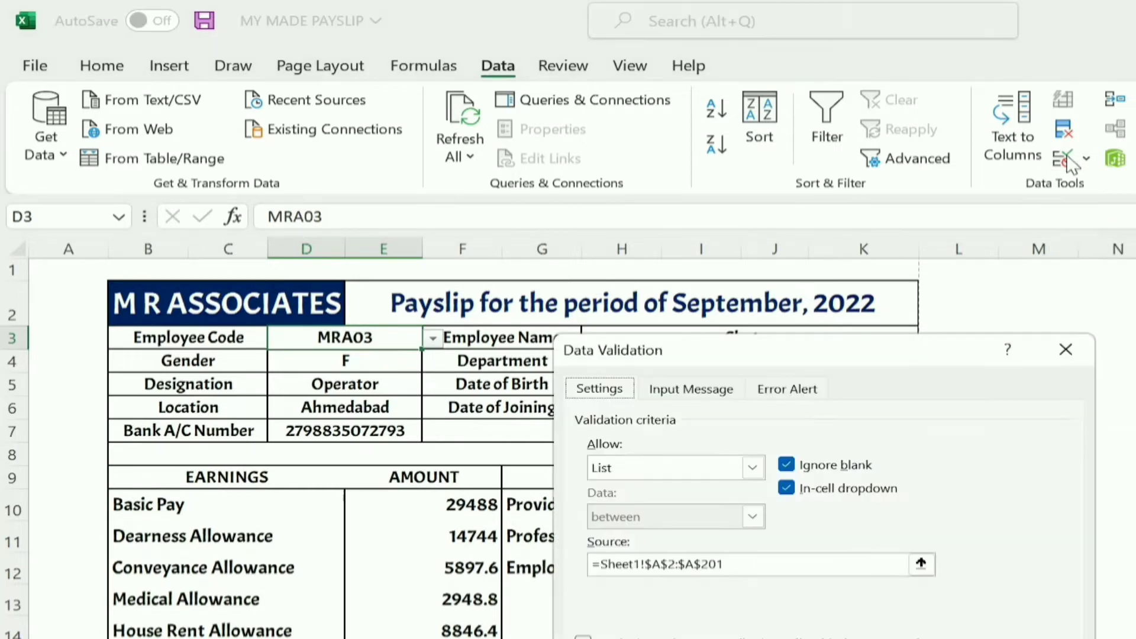
left_click_drag(914, 358, 1052, 138)
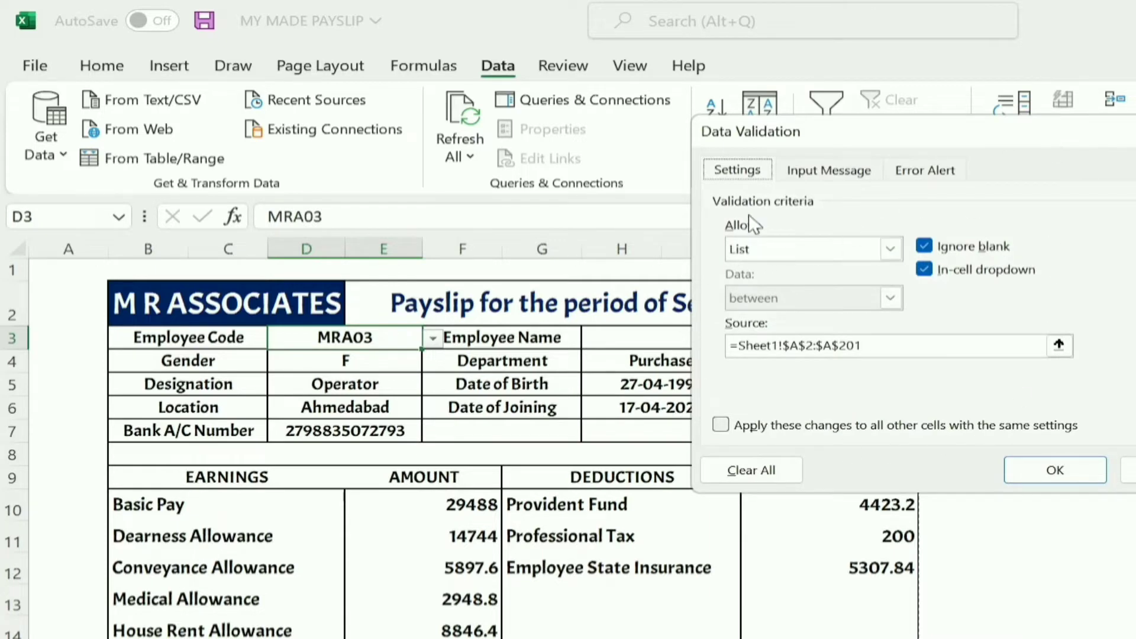
left_click(890, 249)
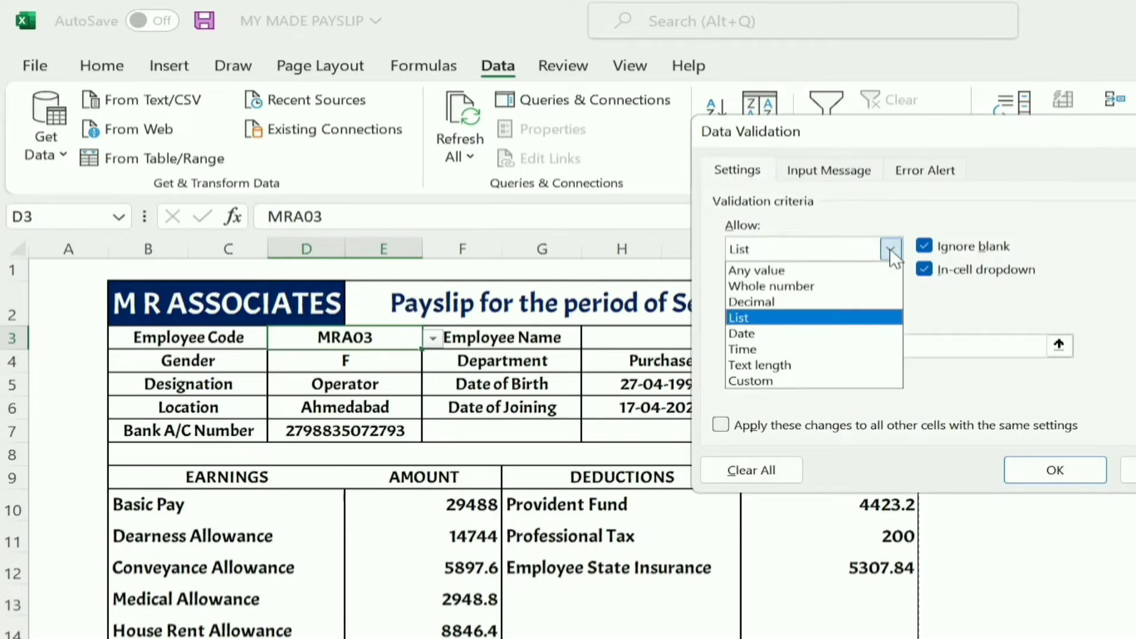
left_click(797, 319)
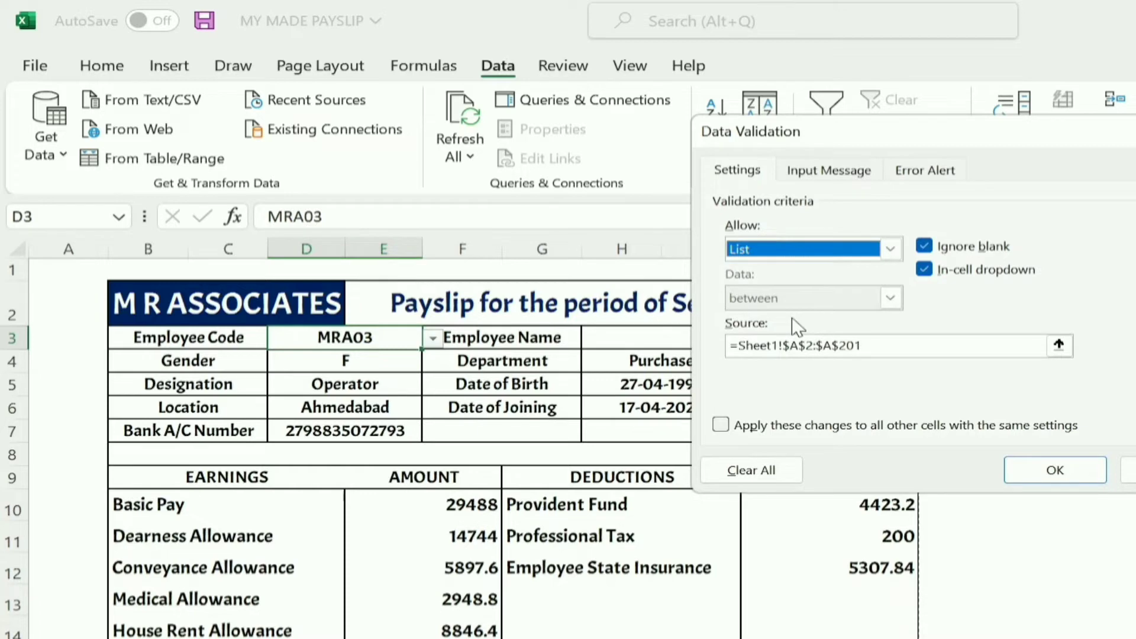
Clear the existing source range of the validation list for cell D3.
left_click(900, 345)
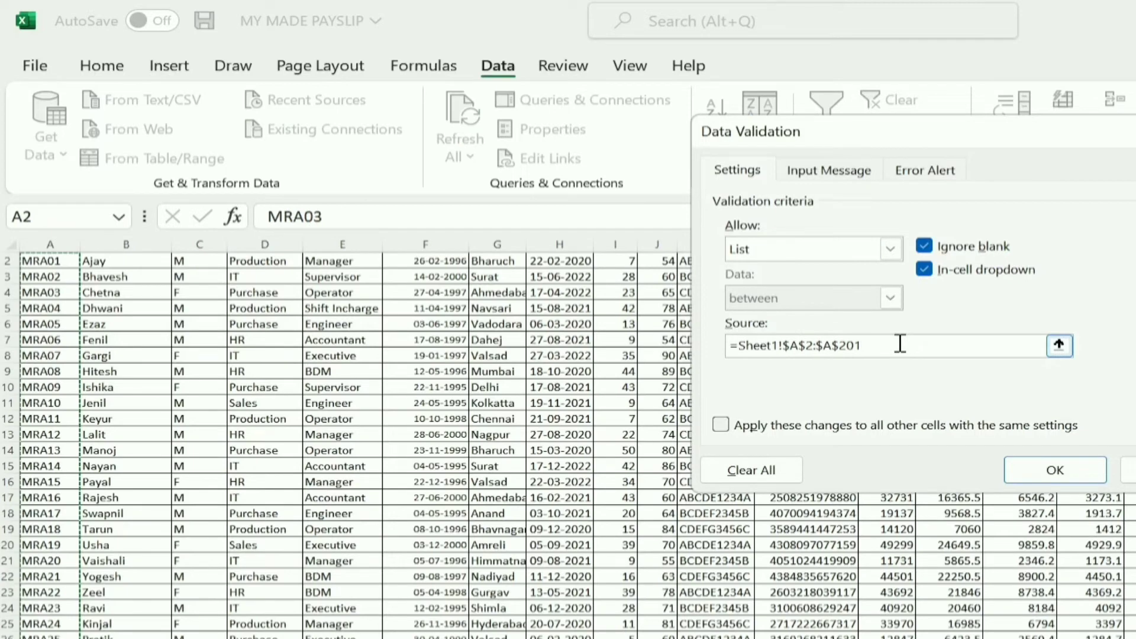
left_click_drag(900, 345, 717, 348)
key("BackSpace")
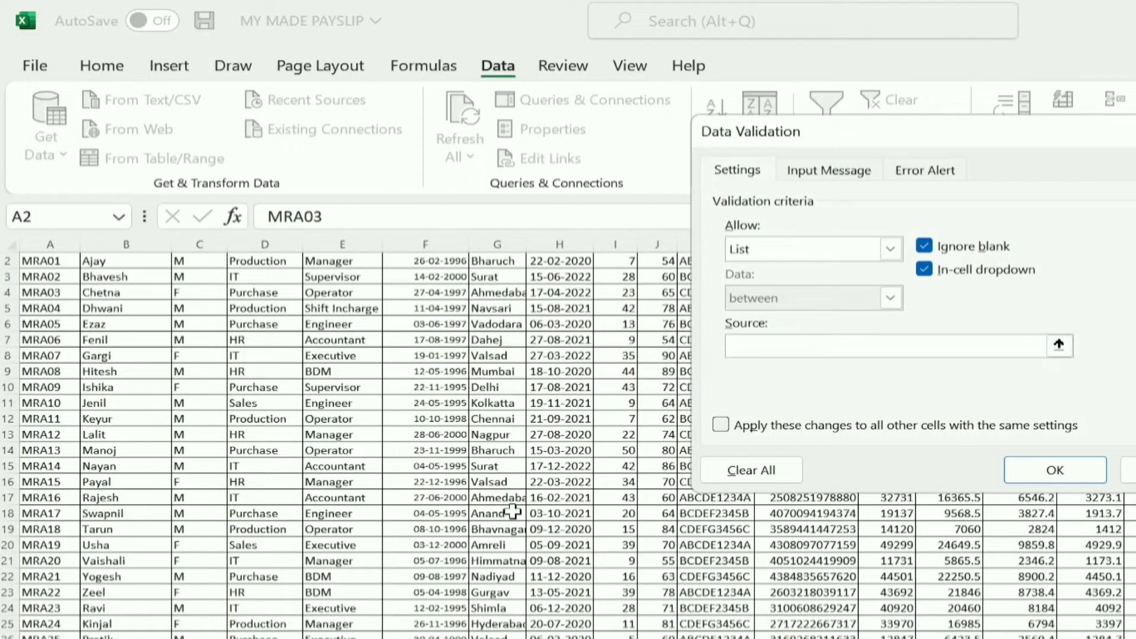
type("=Sheet1!")
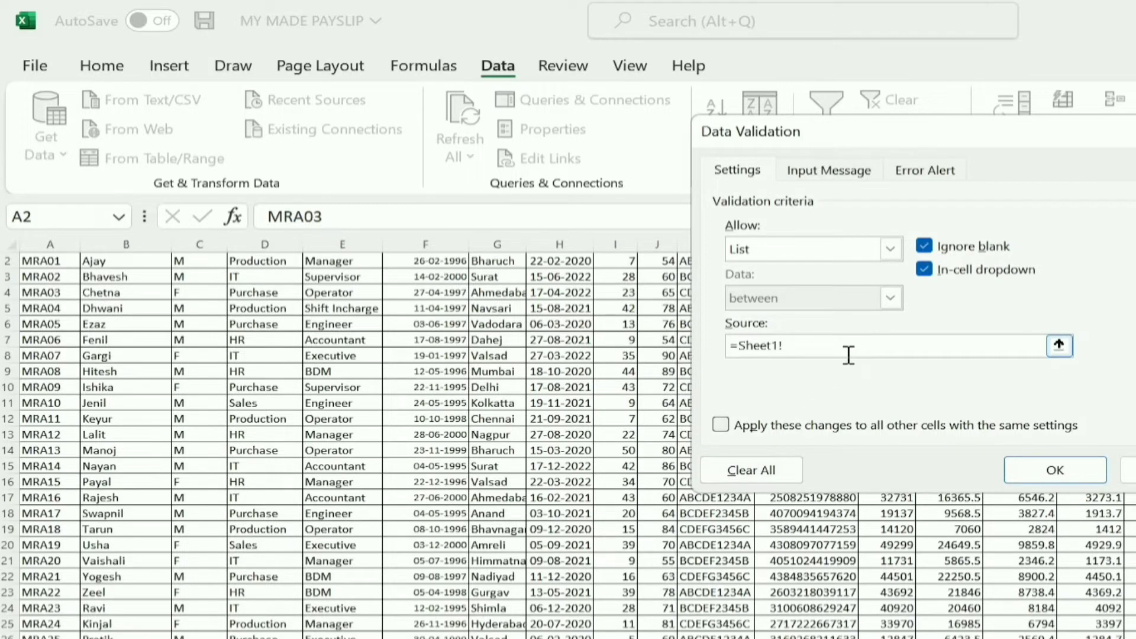
key("BackSpace")
key("BackSpace")
key("BackSpace")
key("BackSpace")
key("BackSpace")
key("BackSpace")
key("BackSpace")
key("BackSpace")
Set the validation list source to the employee codes in =Sheet1!$A$2:$A$201 and apply the rule to D3.
scroll(305, 539, "up", 1)
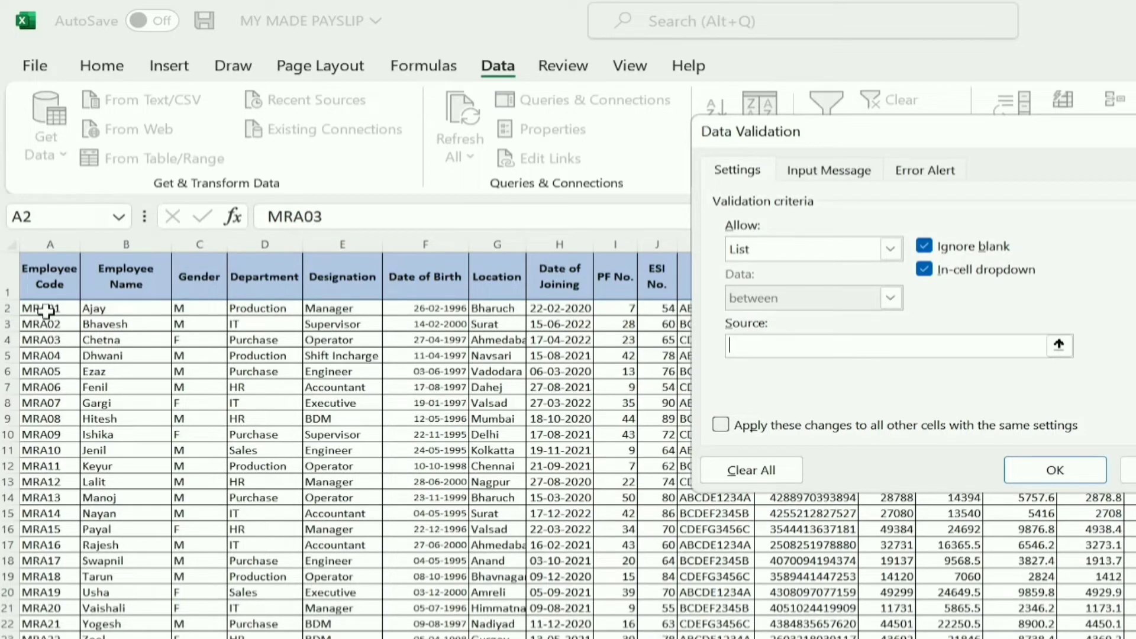
left_click_drag(47, 308, 59, 638)
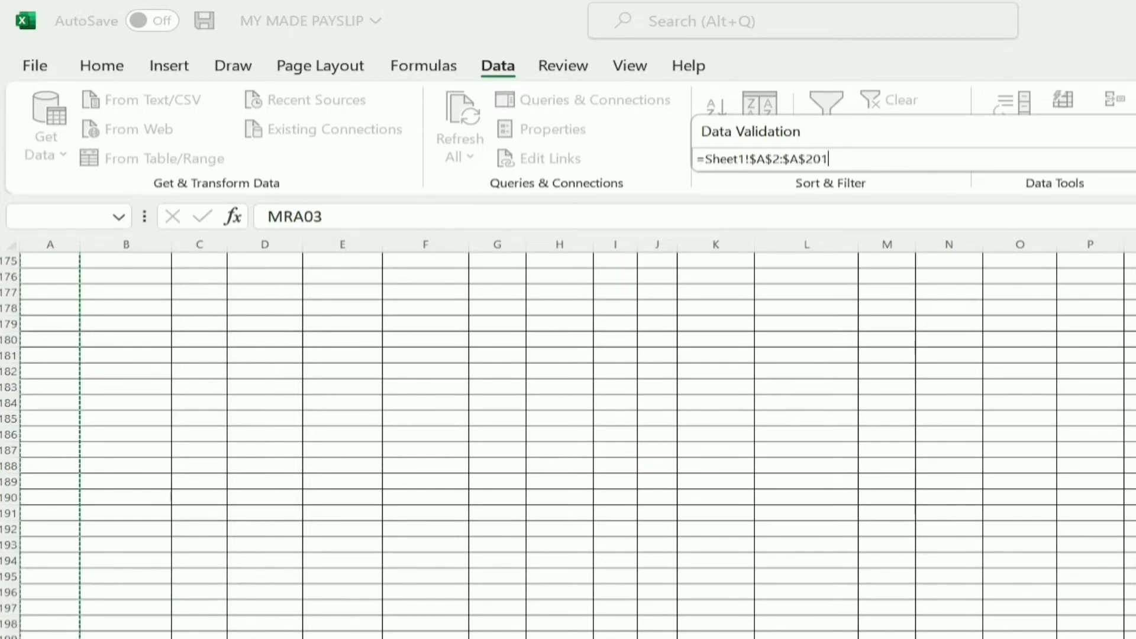
left_click_drag(59, 638, 59, 638)
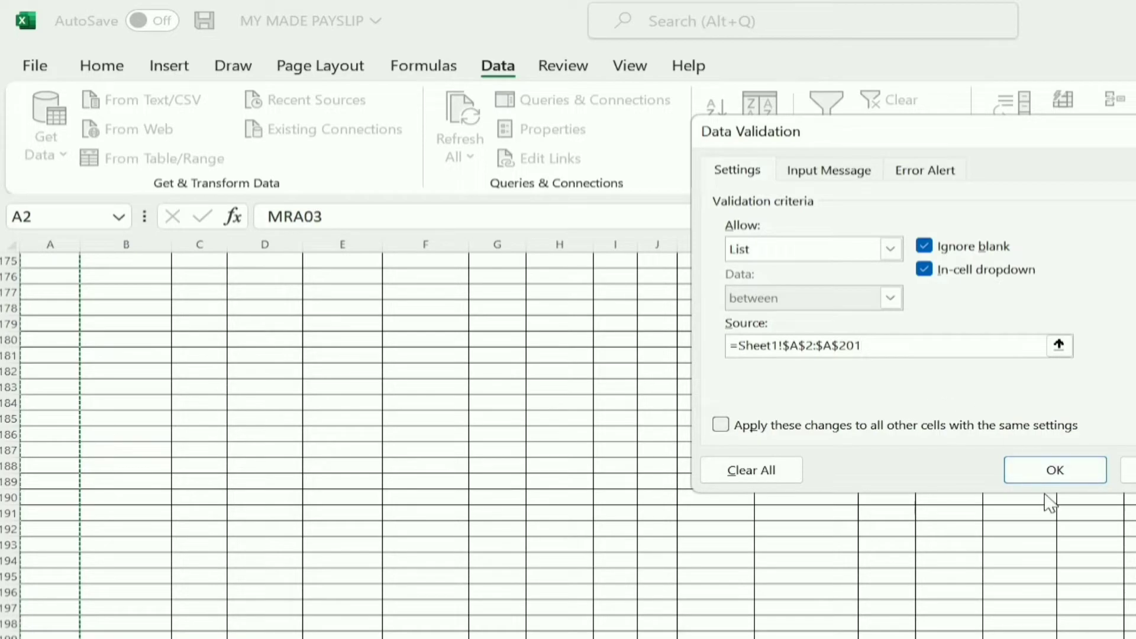
left_click(1055, 470)
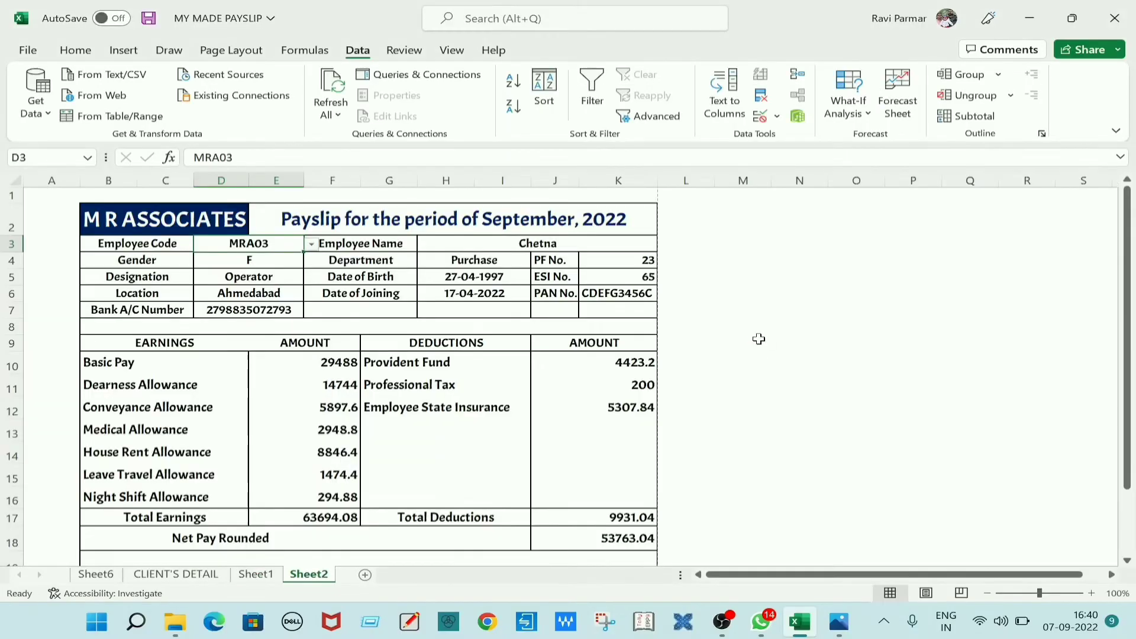
Review the employee codes offered by the dropdown in cell D3 and close the list.
left_click(309, 245)
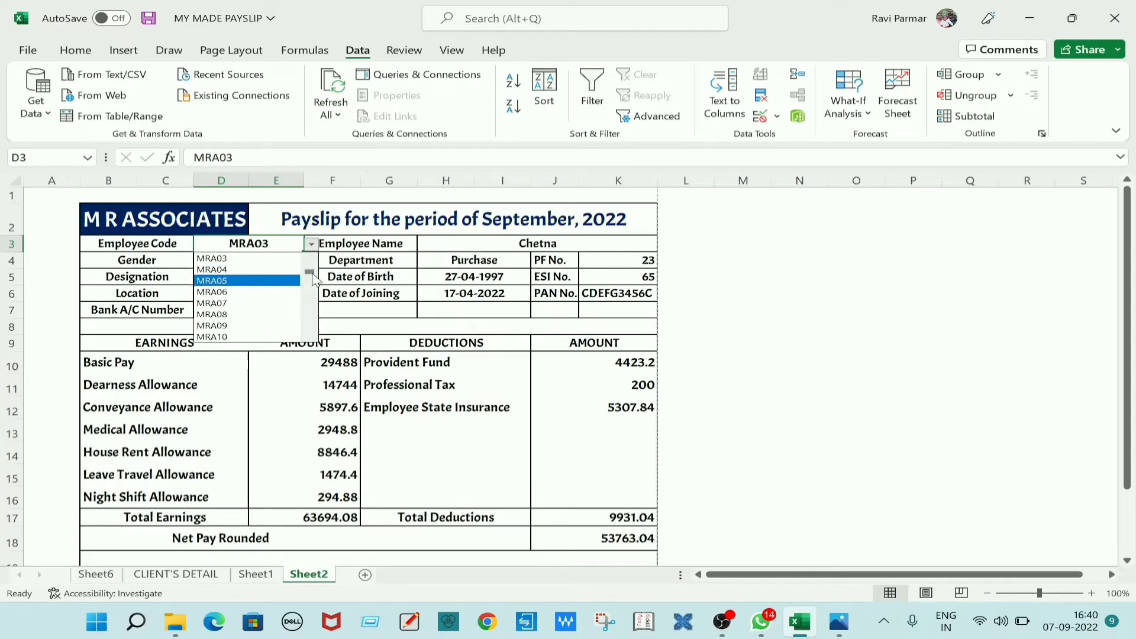
scroll(314, 277, "up", 1)
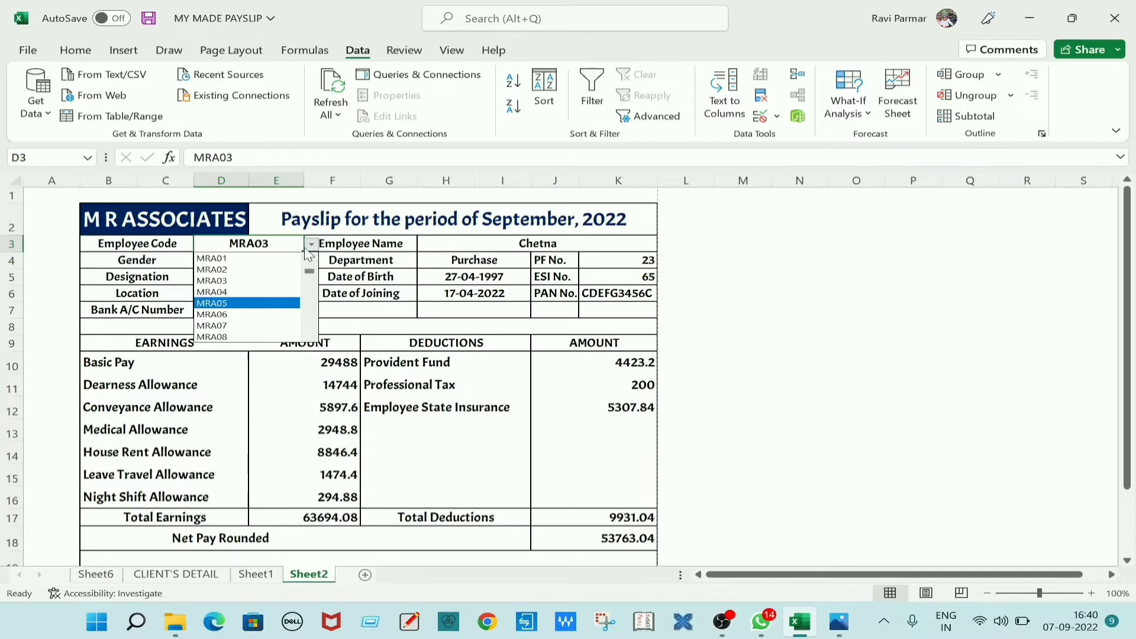
left_click(256, 576)
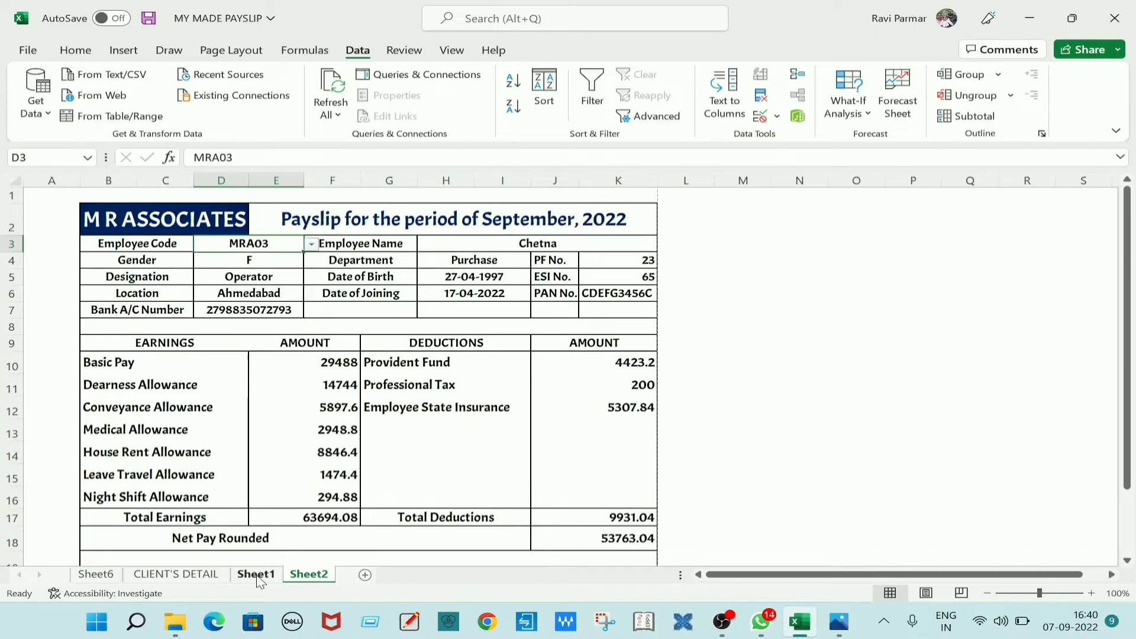
Enter the test employee code MRA100 in cell A28 of Sheet1, below the existing employee records.
left_click(256, 575)
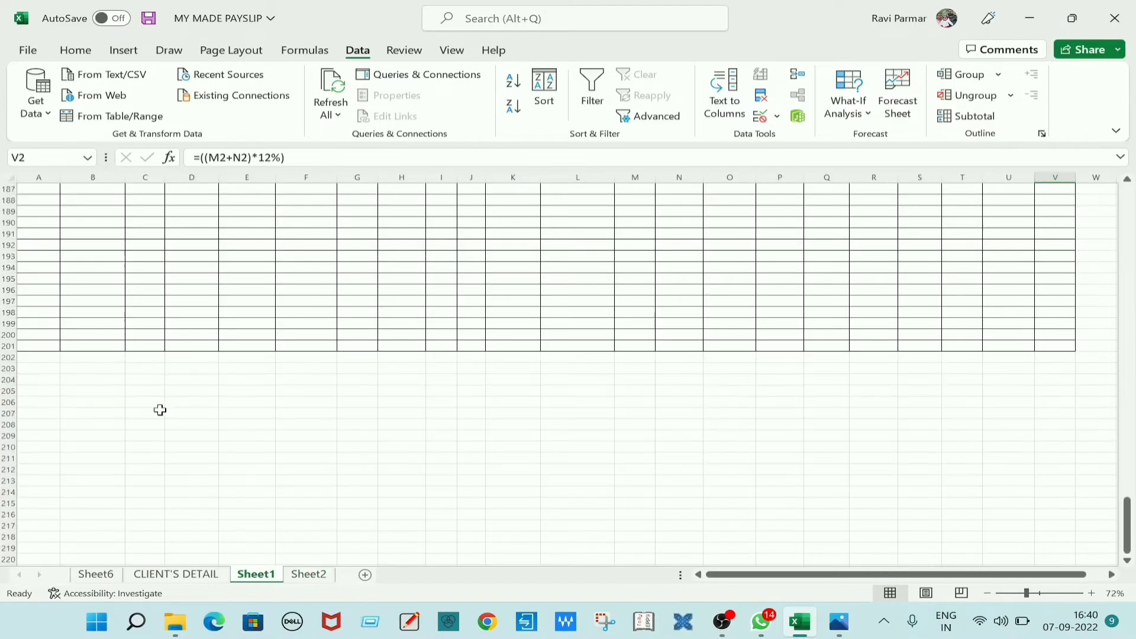
scroll(160, 410, "up", 20)
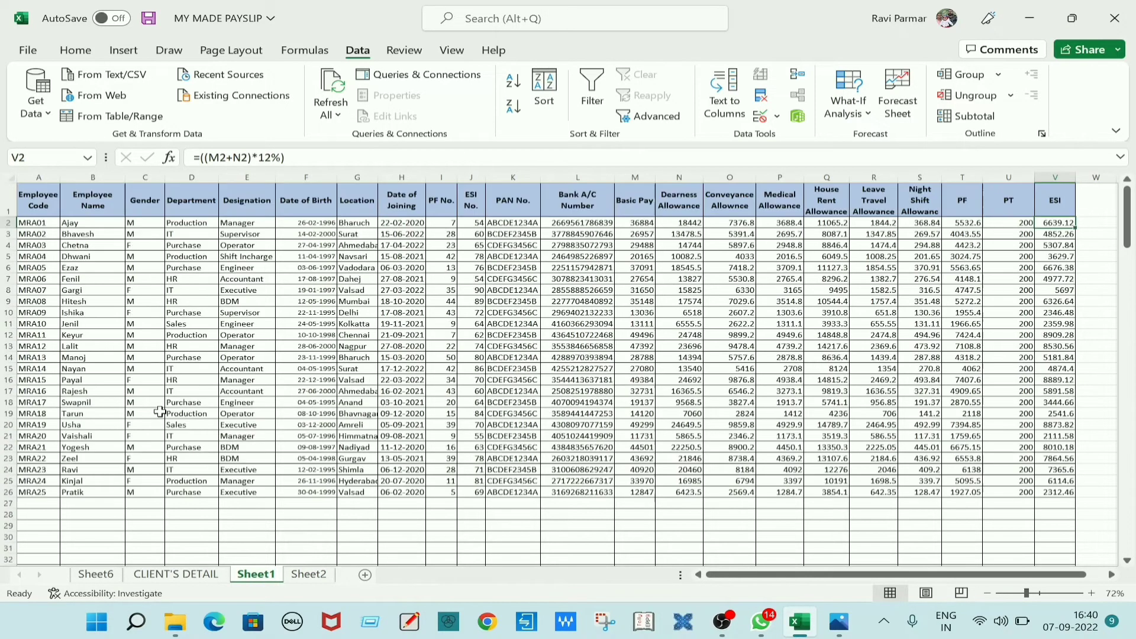
scroll(159, 412, "down", 2)
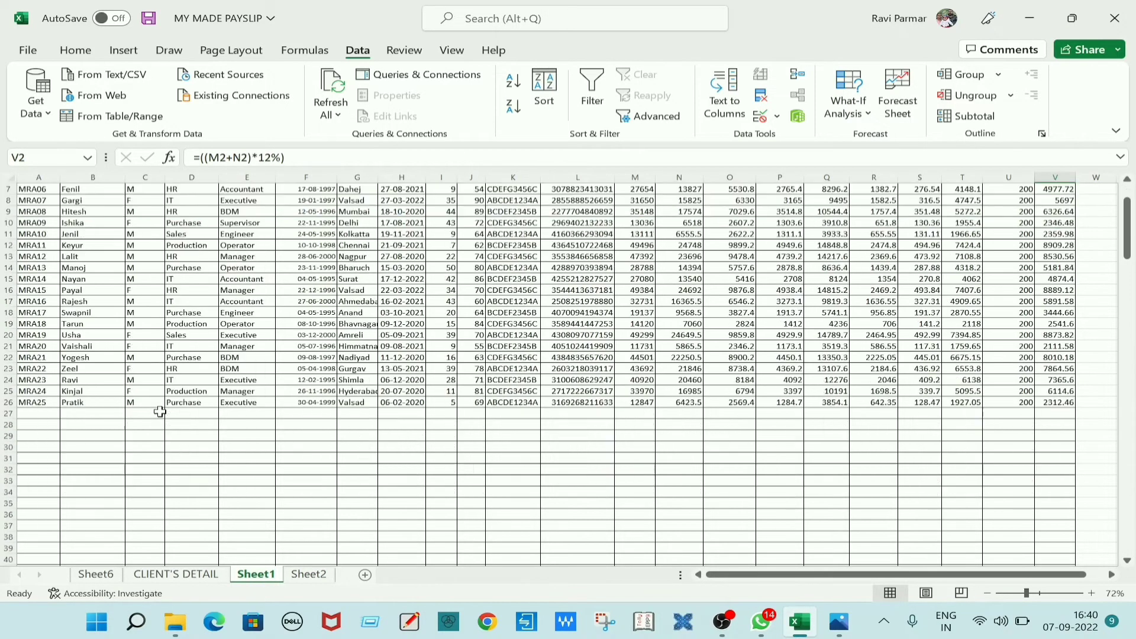
left_click(43, 426)
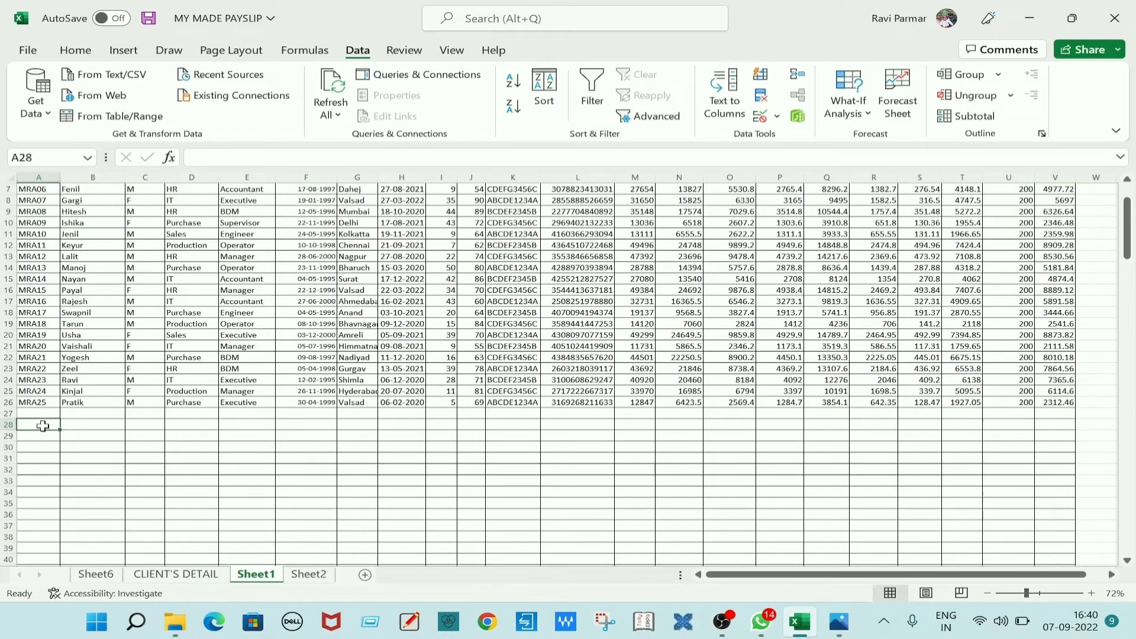
type("mr")
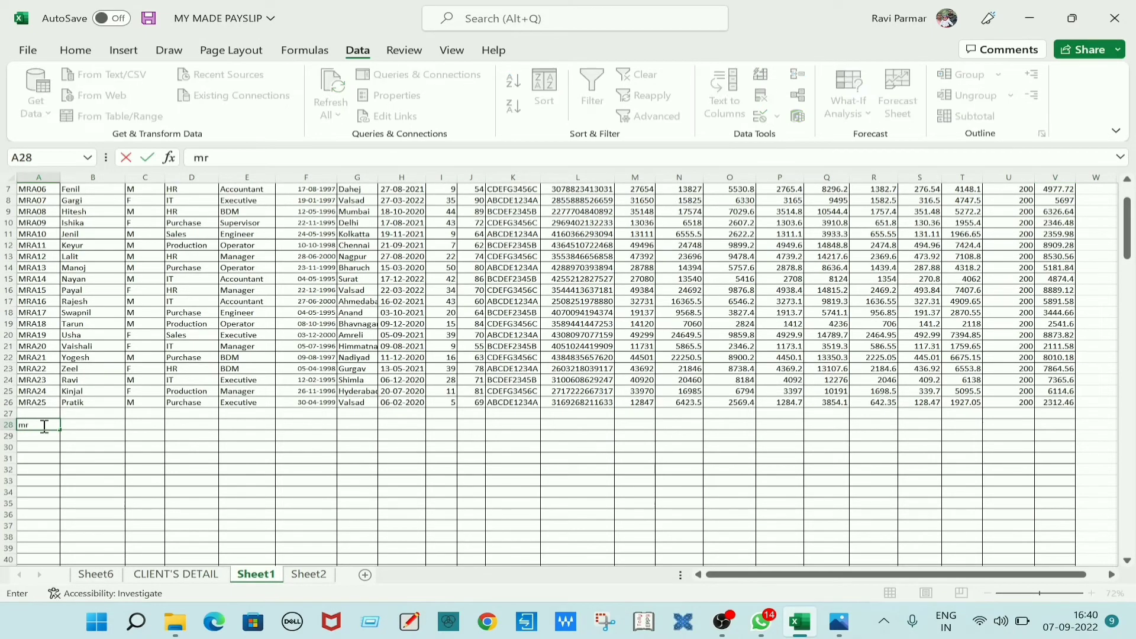
type("a100")
key("BackSpace")
key("BackSpace")
key("BackSpace")
key("BackSpace")
key("BackSpace")
key("BackSpace")
type("MRA100")
left_click(249, 459)
Look for MRA100 in the employee code dropdown of cell D3 on Sheet2.
left_click(308, 573)
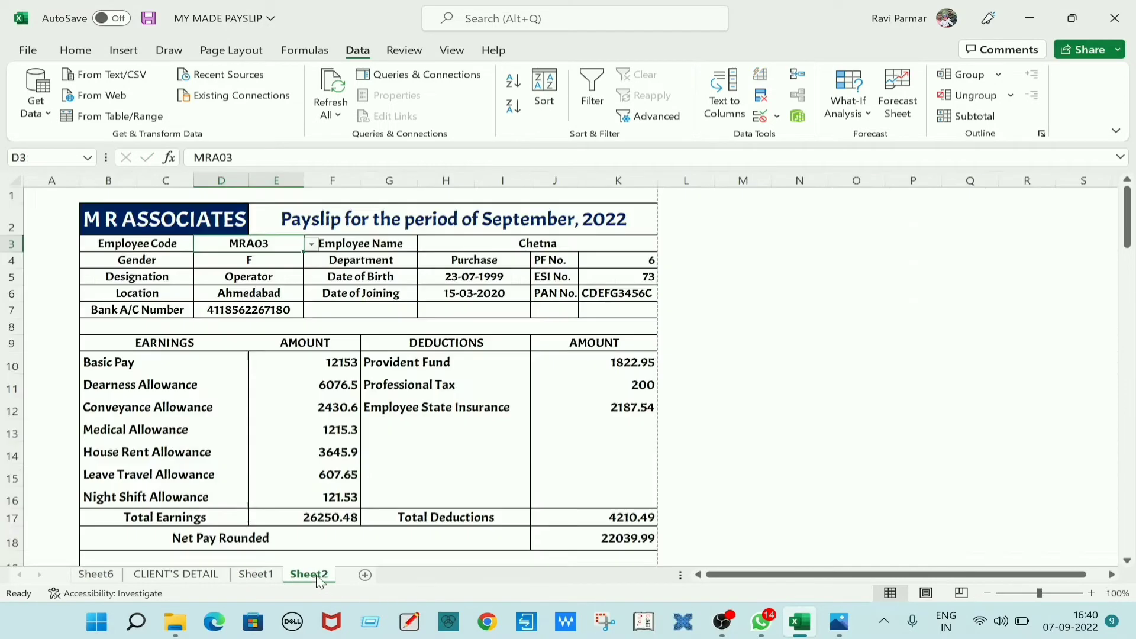
left_click(312, 243)
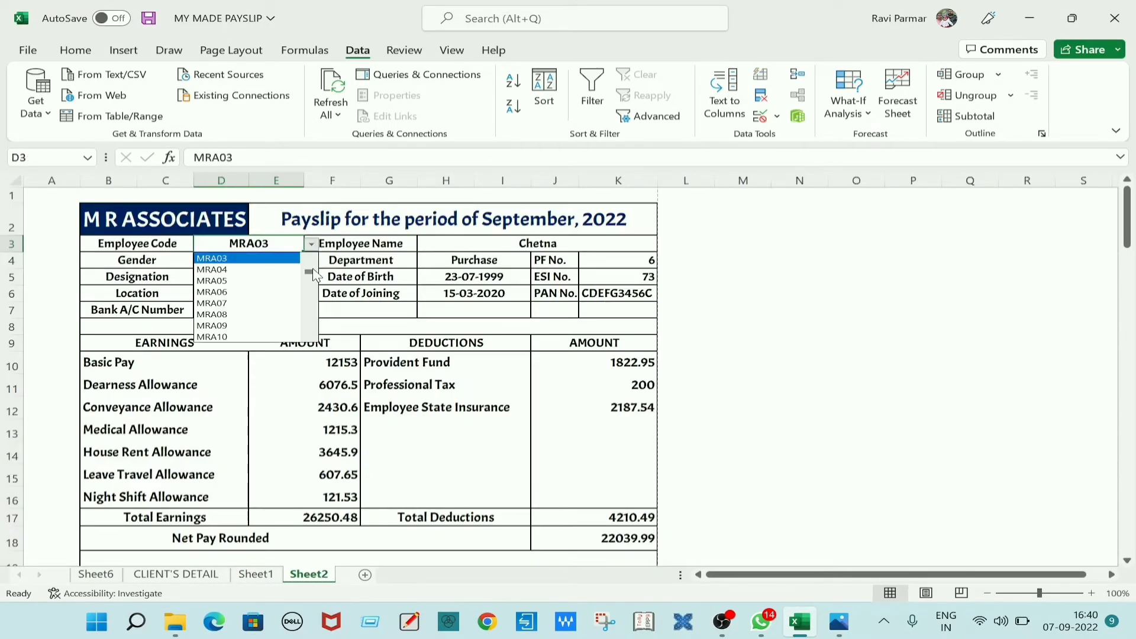
scroll(313, 279, "up", 1)
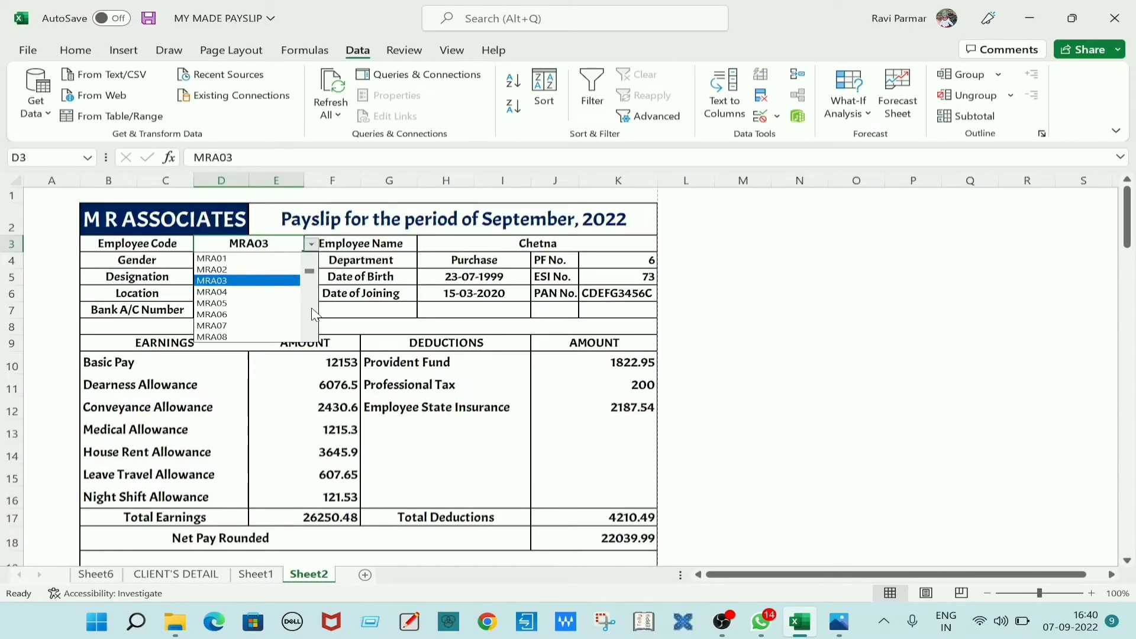
scroll(309, 280, "down", 4)
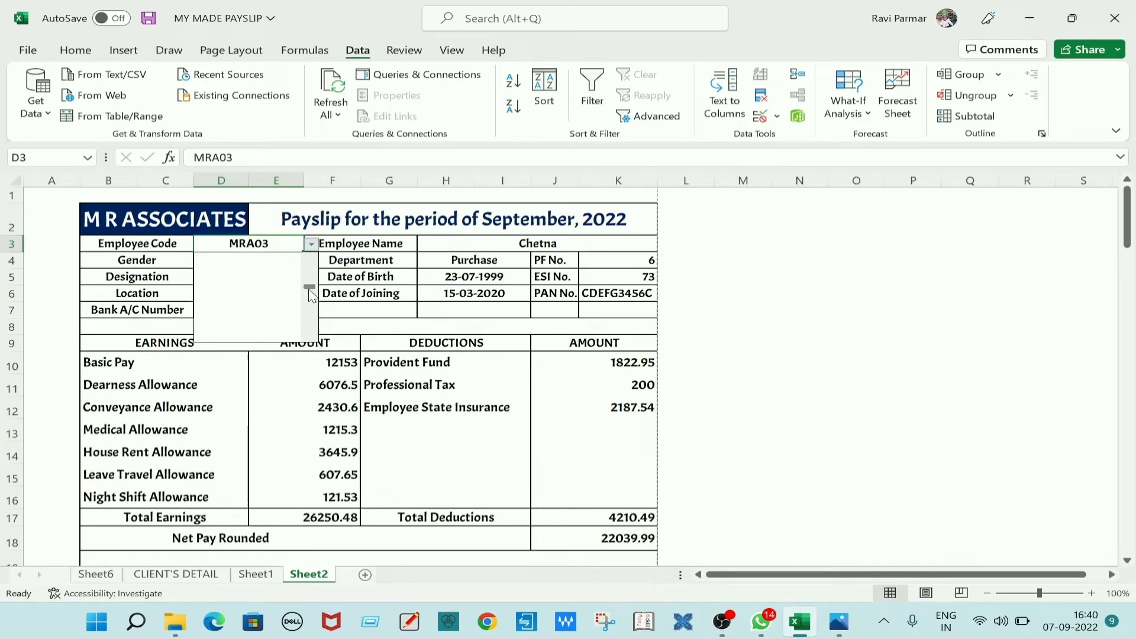
left_click_drag(310, 278, 311, 284)
scroll(312, 288, "up", 1)
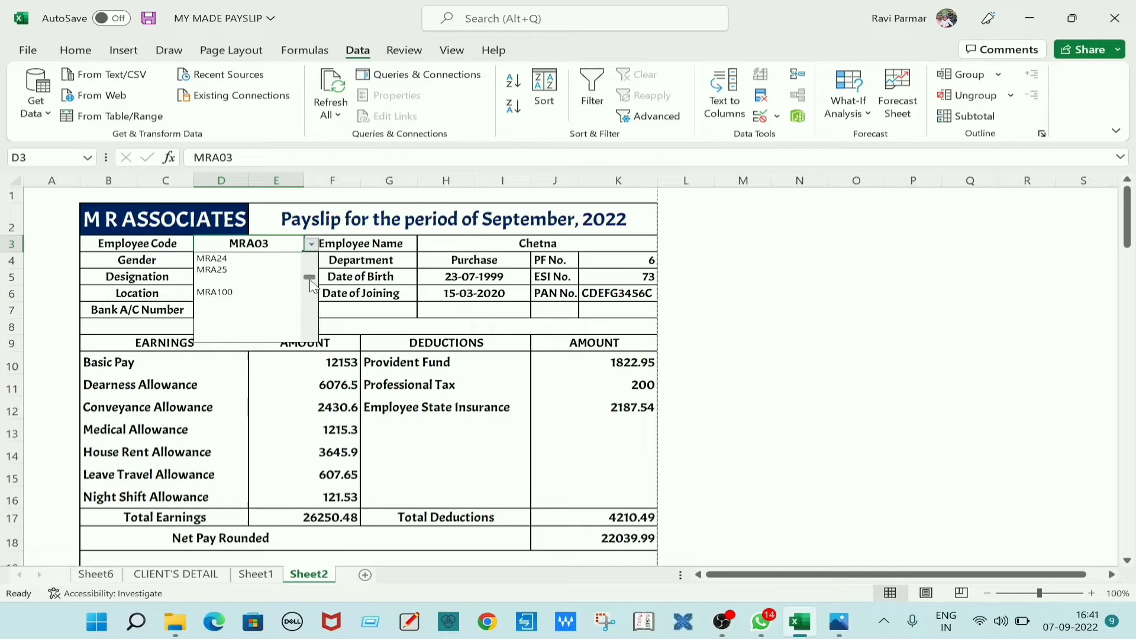
Choose employee code MRA12 in cell D3 and look through its dropdown list again.
left_click(236, 281)
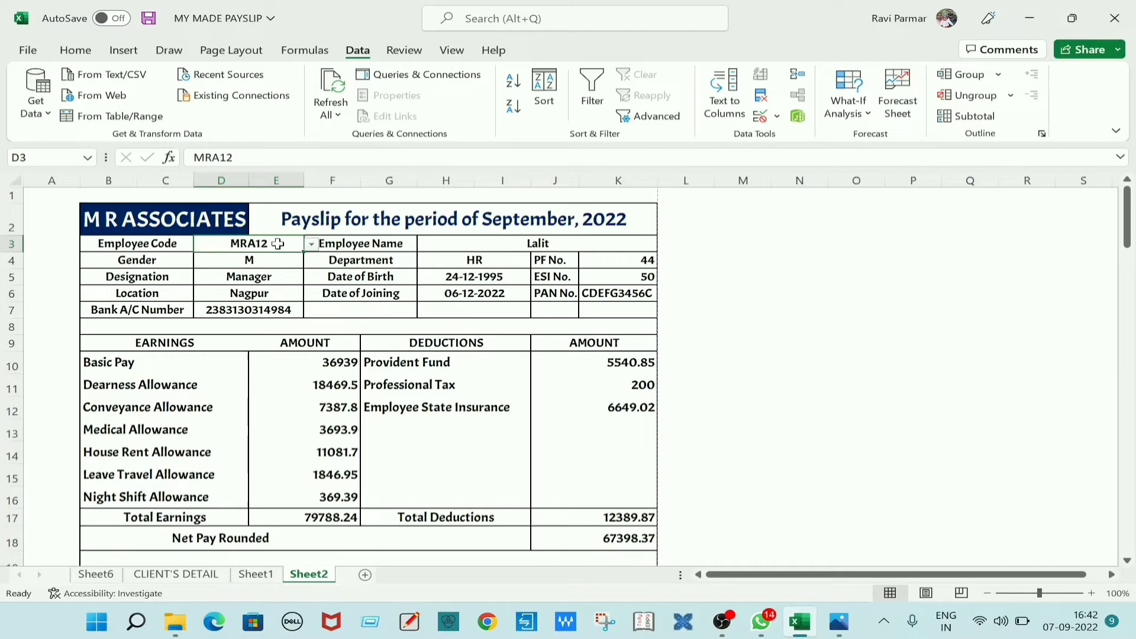
left_click(311, 244)
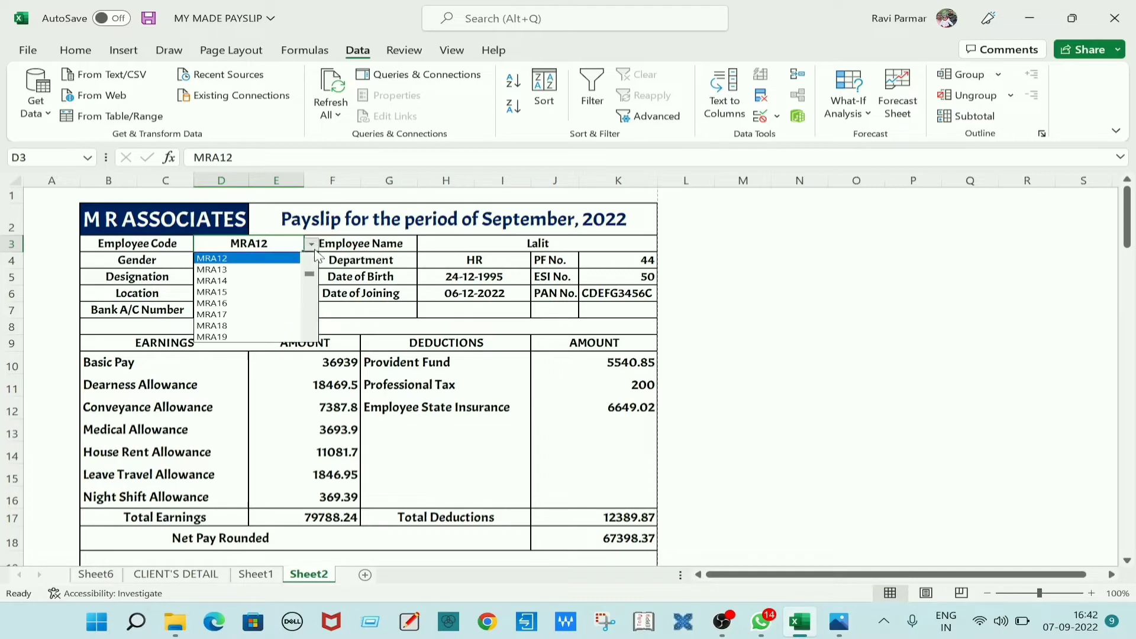
left_click(312, 244)
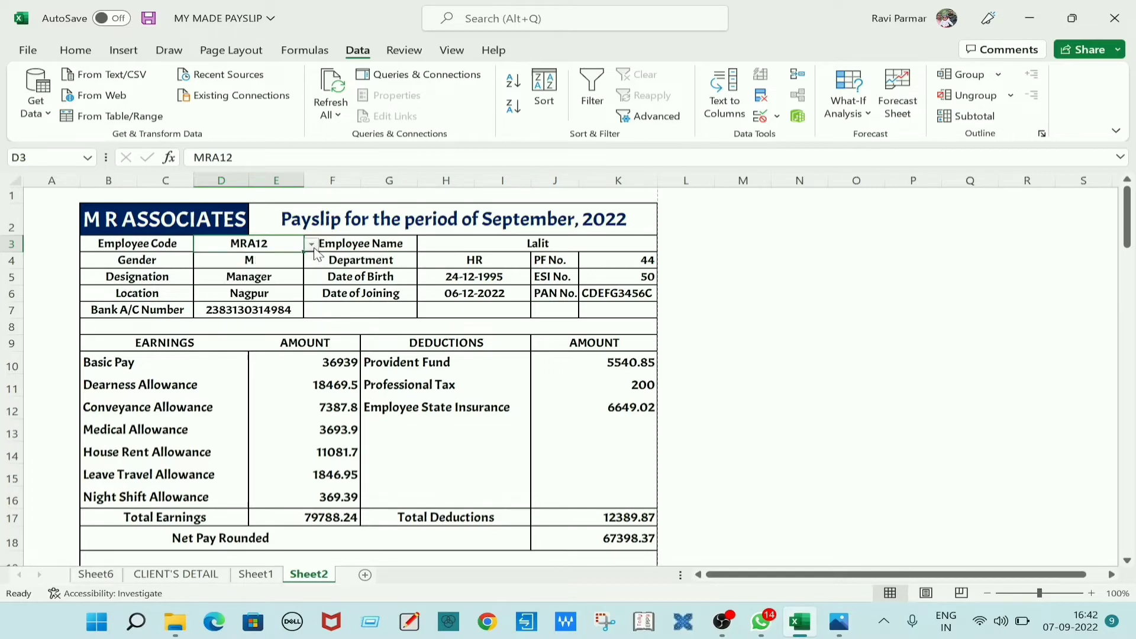
left_click(311, 244)
left_click(313, 249)
Inspect the employee name formula in H3, view the blank layout in FORMAT OF PAYSLIP 2.png and return to the workbook.
left_click(515, 245)
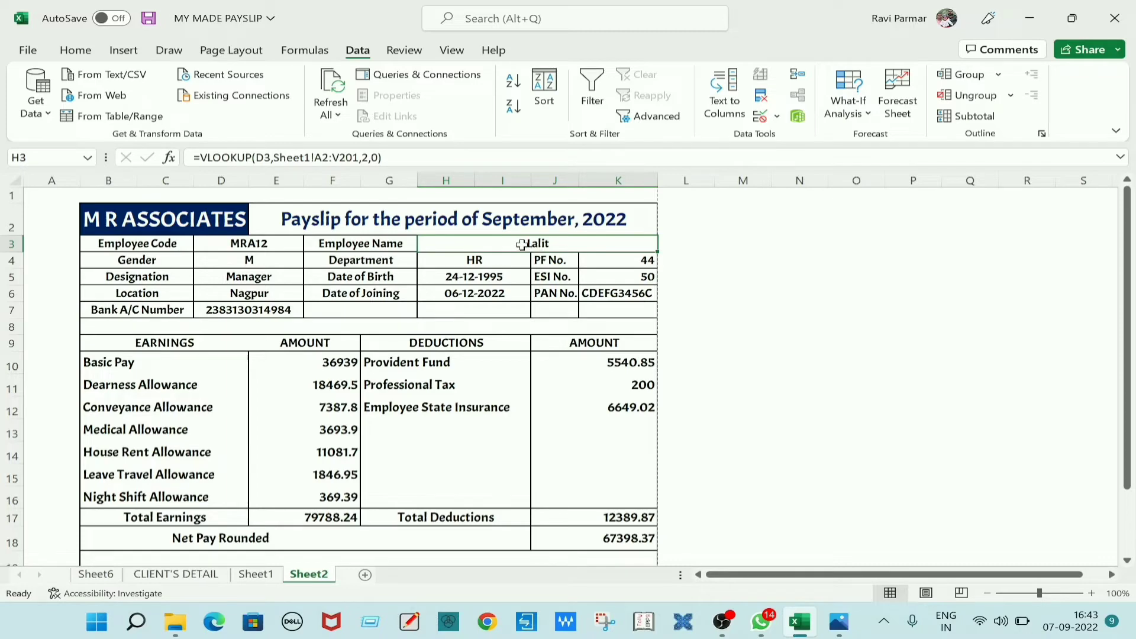
left_click(839, 621)
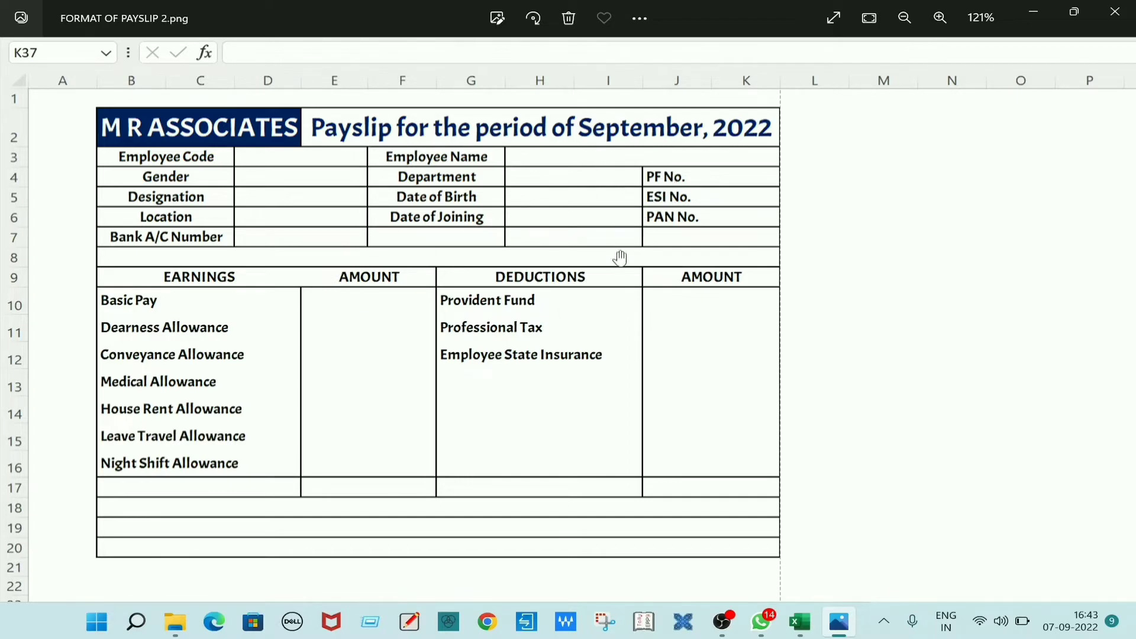
left_click(801, 628)
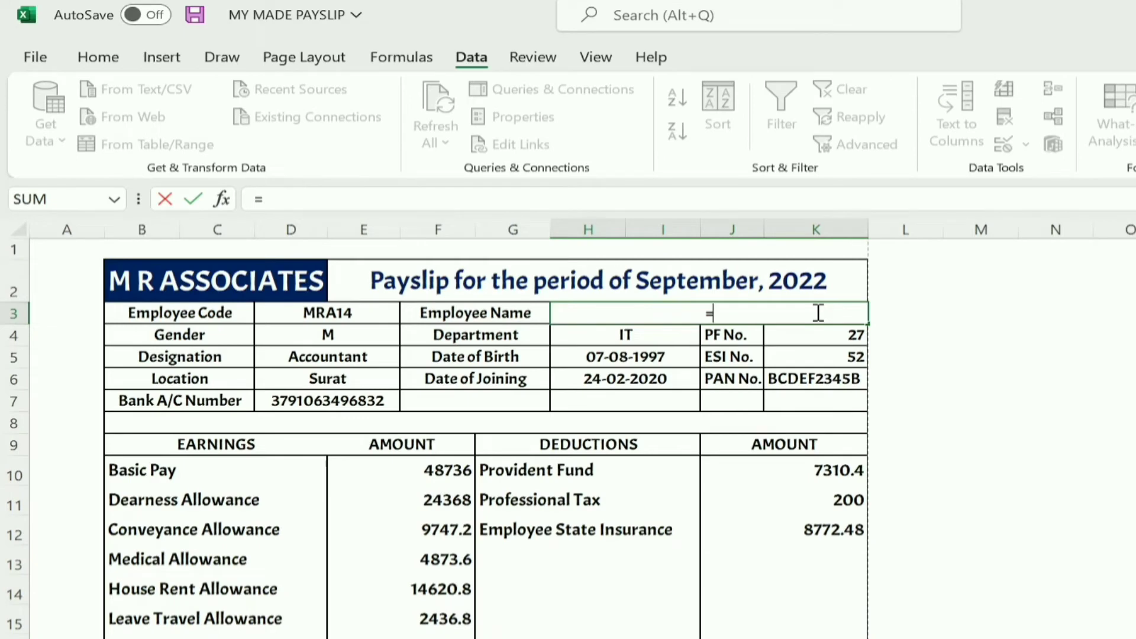
Begin a VLOOKUP formula in employee name cell H3 with employee code cell D3 as the lookup value.
type("VL")
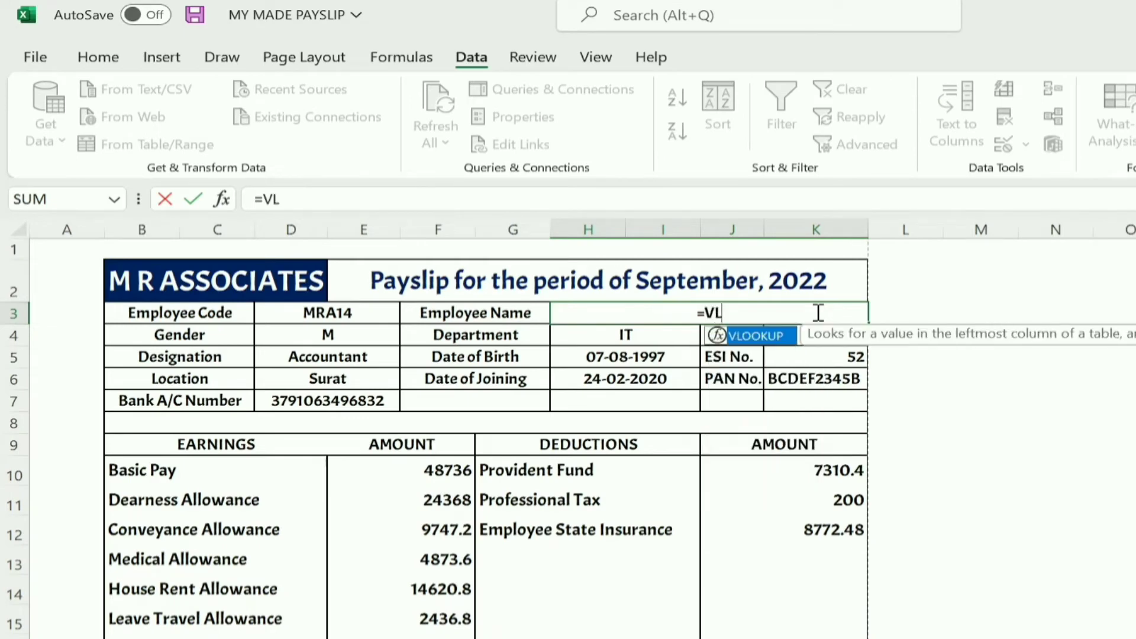
type("OOKUP")
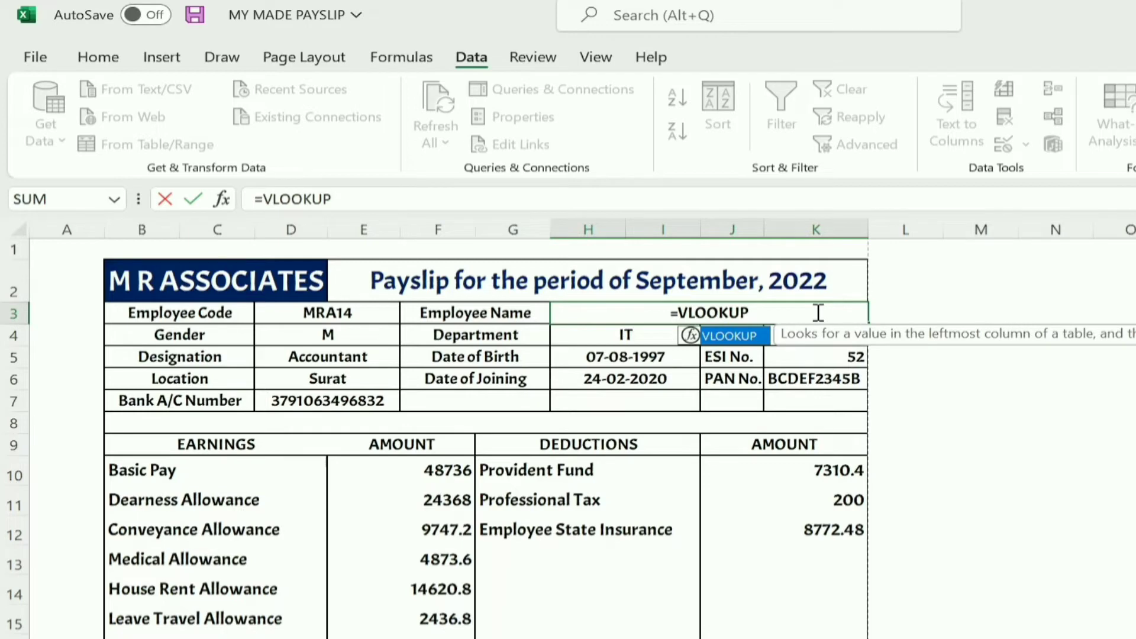
type("(")
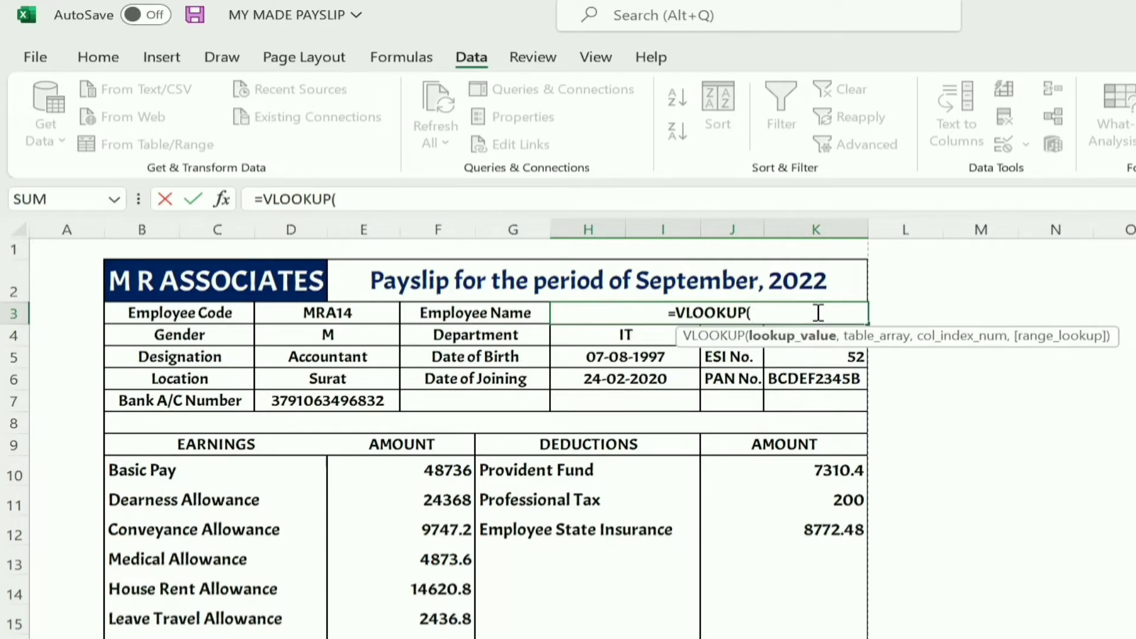
left_click(335, 313)
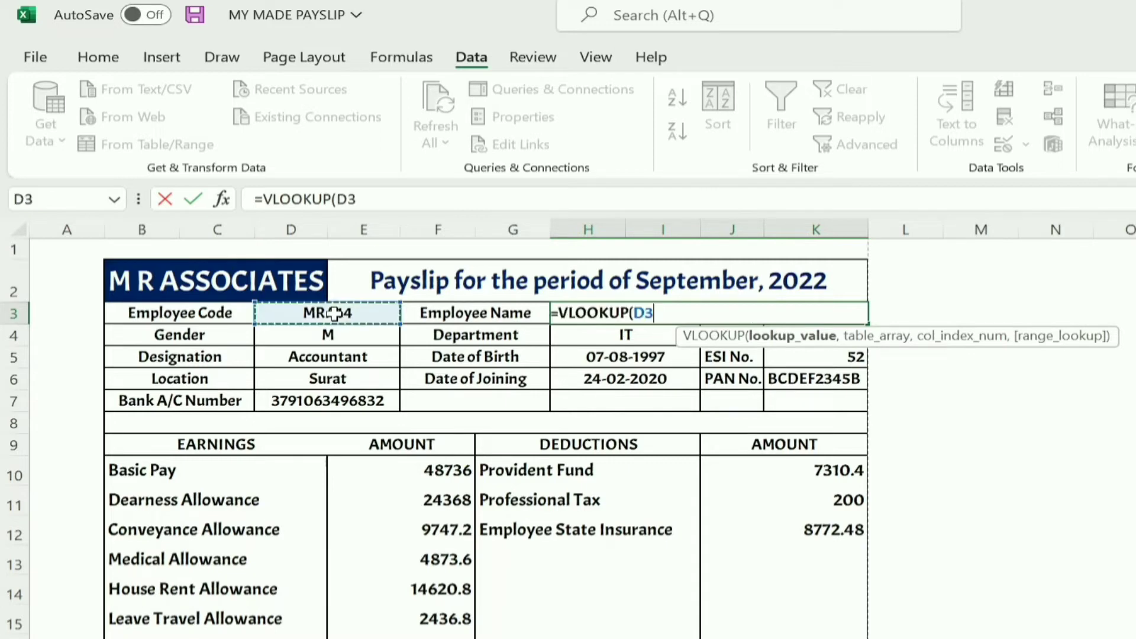
type(",")
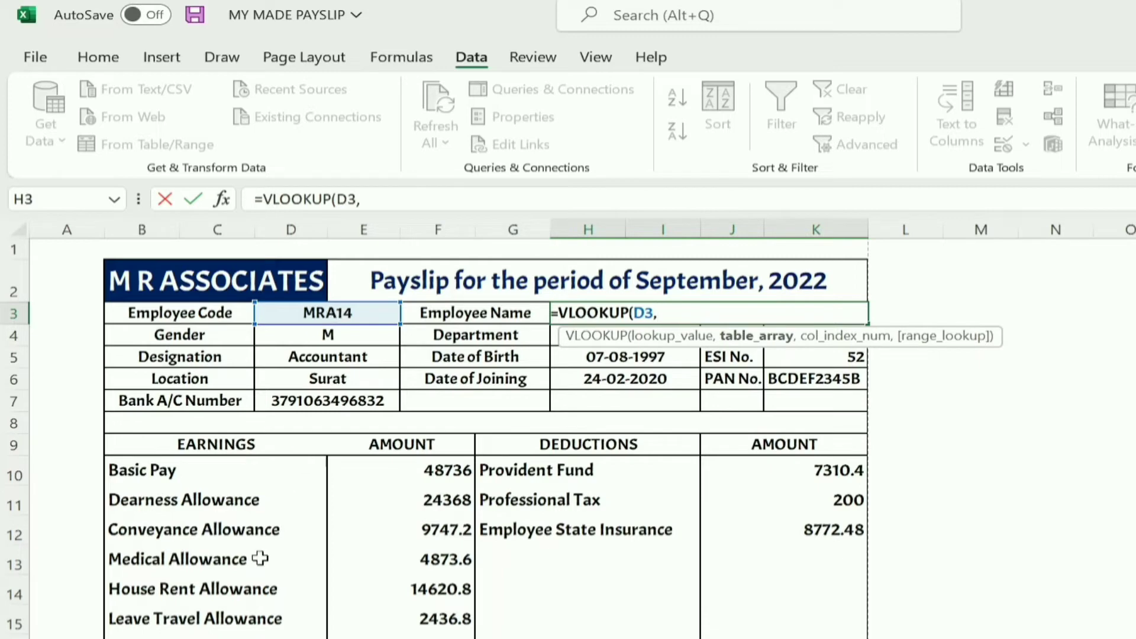
Complete the H3 lookup with table array Sheet1!A2:V201, column index 2 and exact match 0.
key("ctrl+Page_Up")
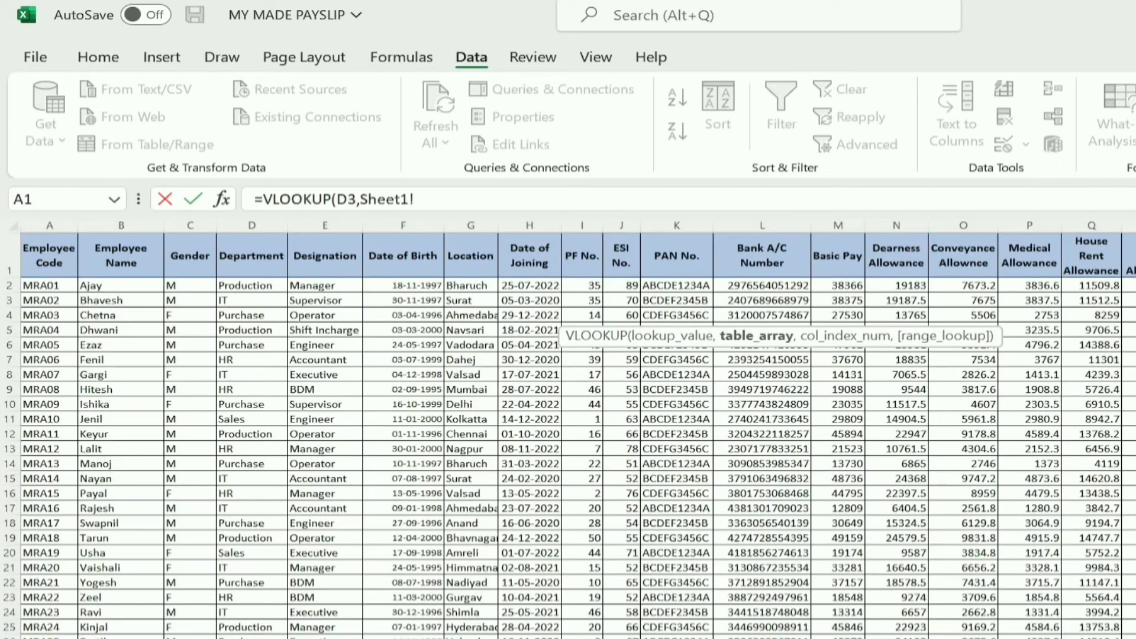
left_click_drag(53, 287, 1135, 309)
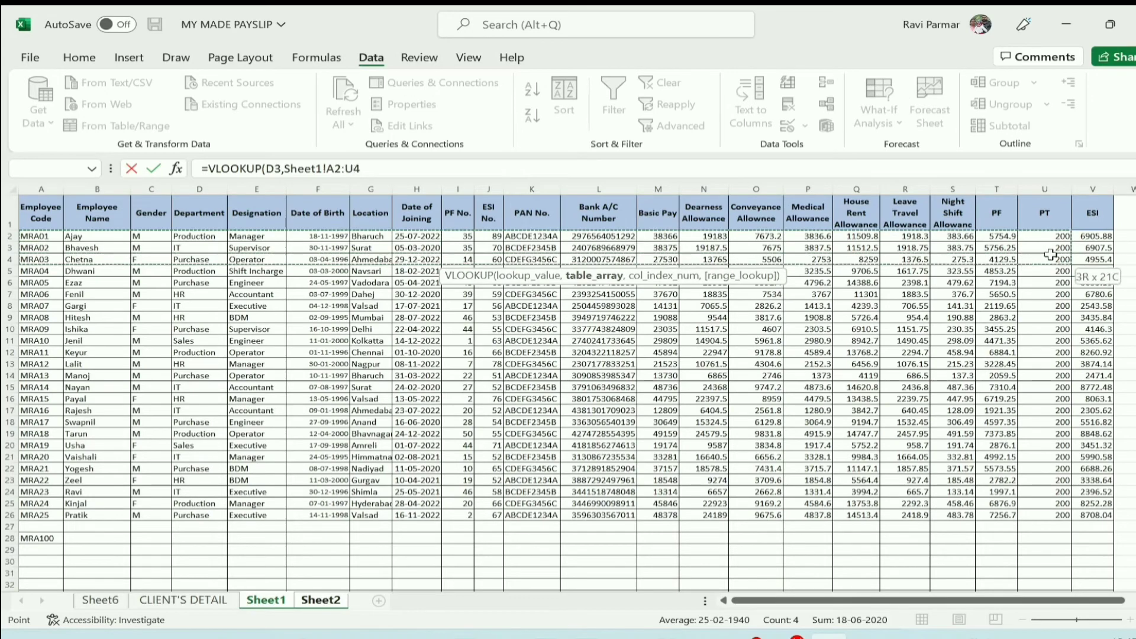
left_click_drag(1050, 255, 1095, 527)
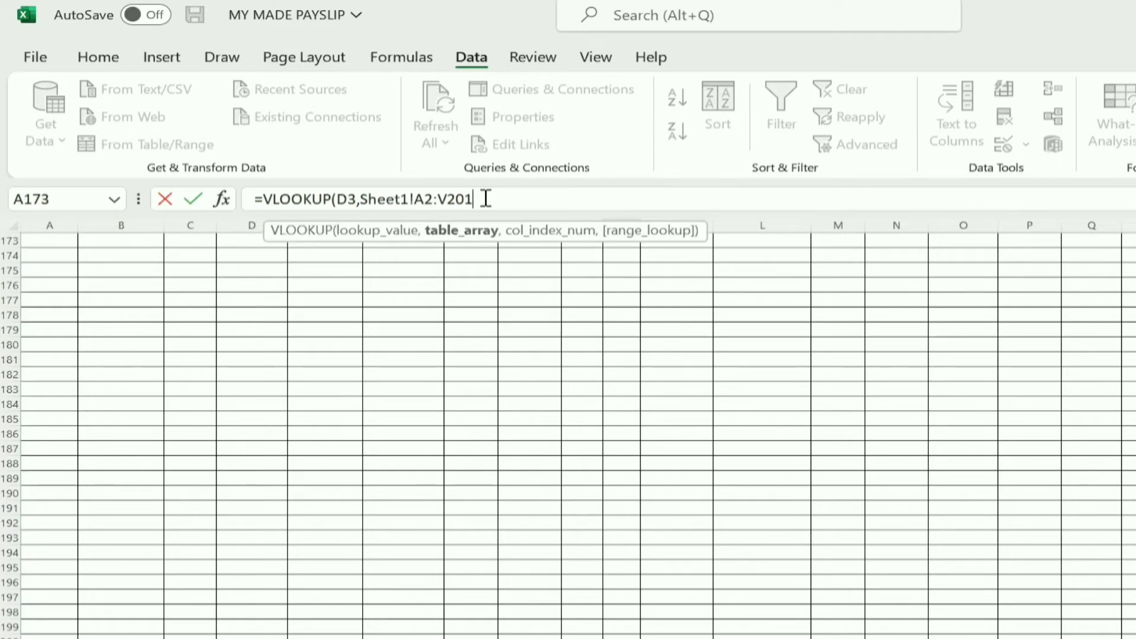
type(",")
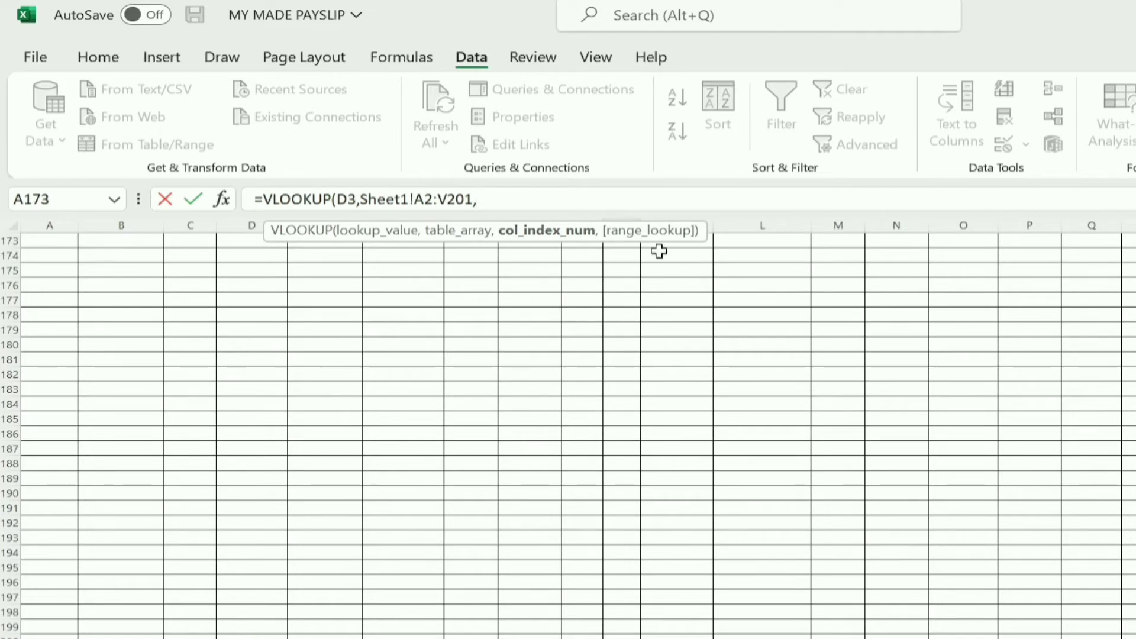
type("2,")
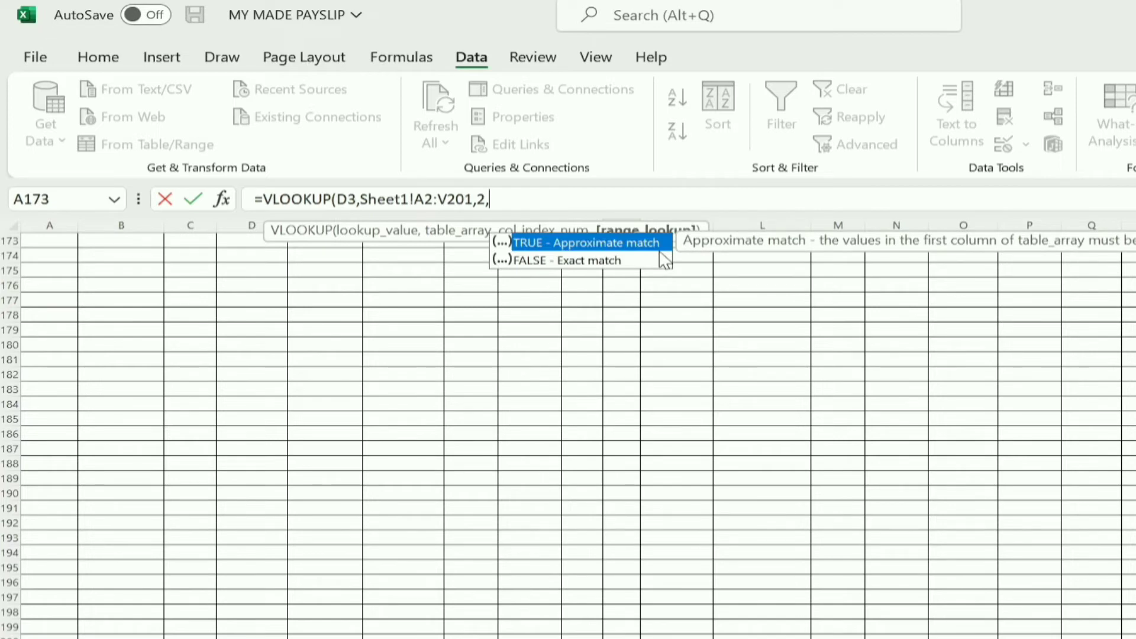
type("0)")
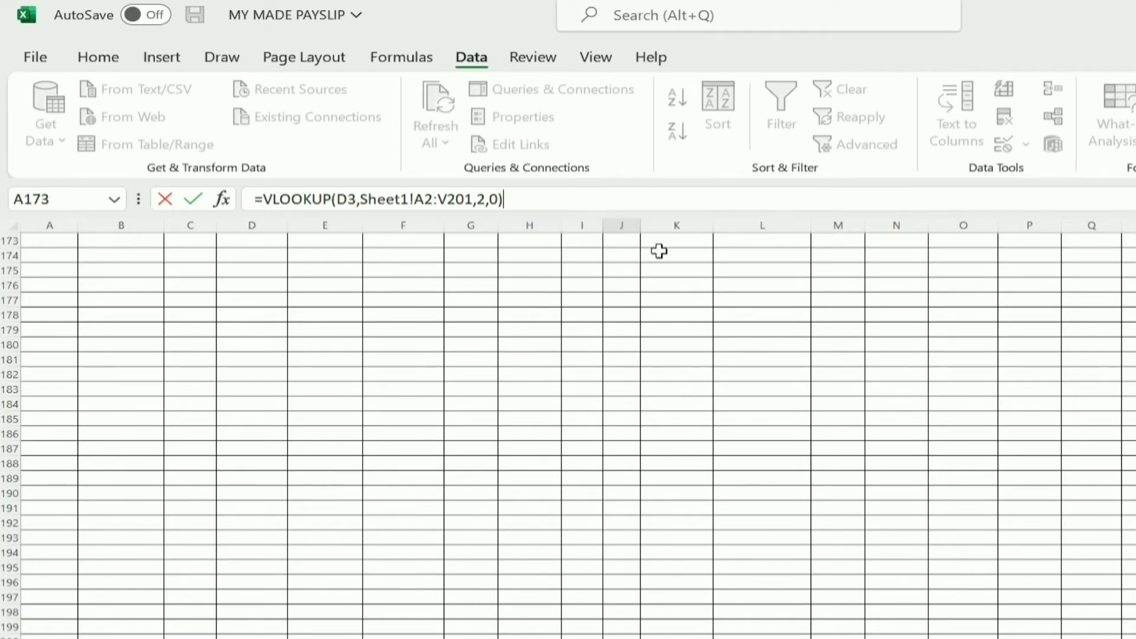
key("Return")
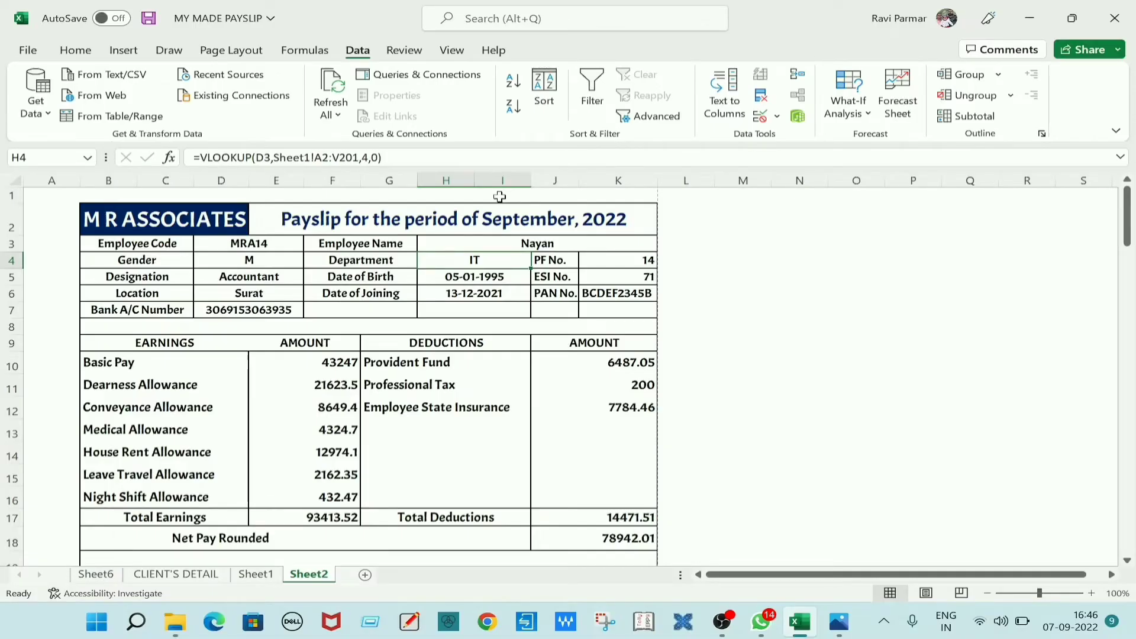
Test the name lookup by choosing employee code MRA17 in D3 and inspecting the formula in H3.
left_click(572, 246)
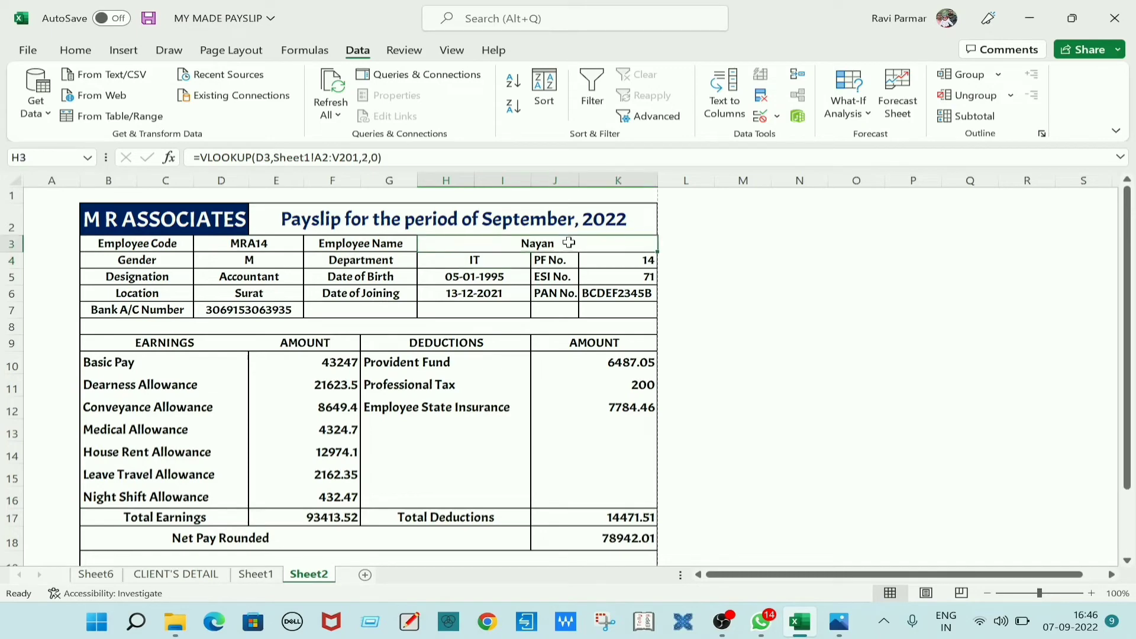
left_click(292, 243)
left_click(311, 244)
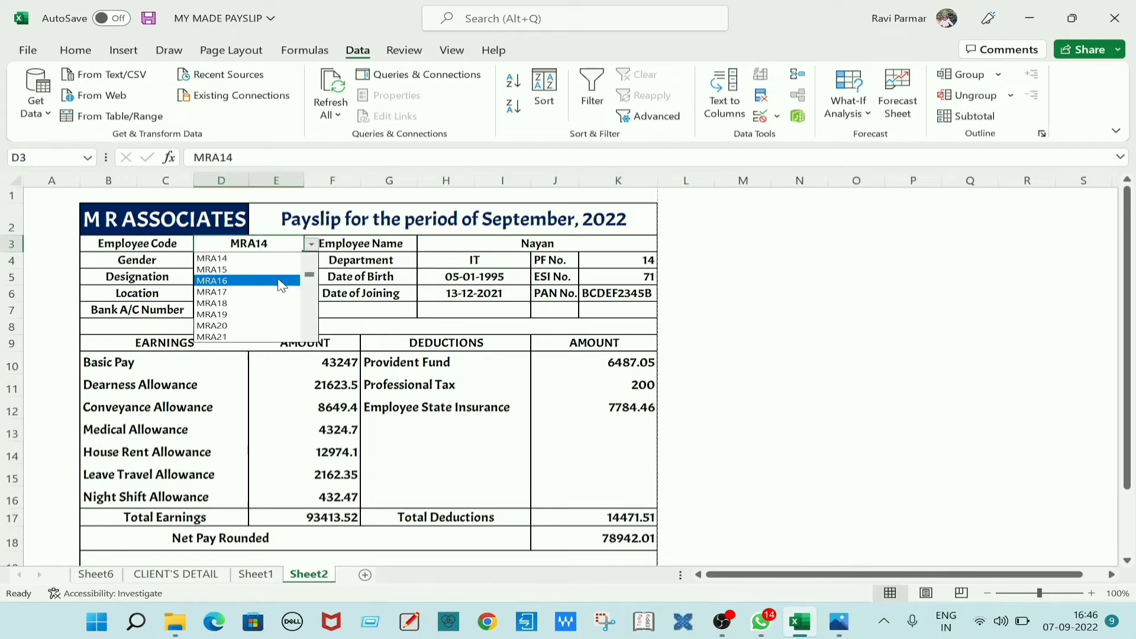
left_click(248, 300)
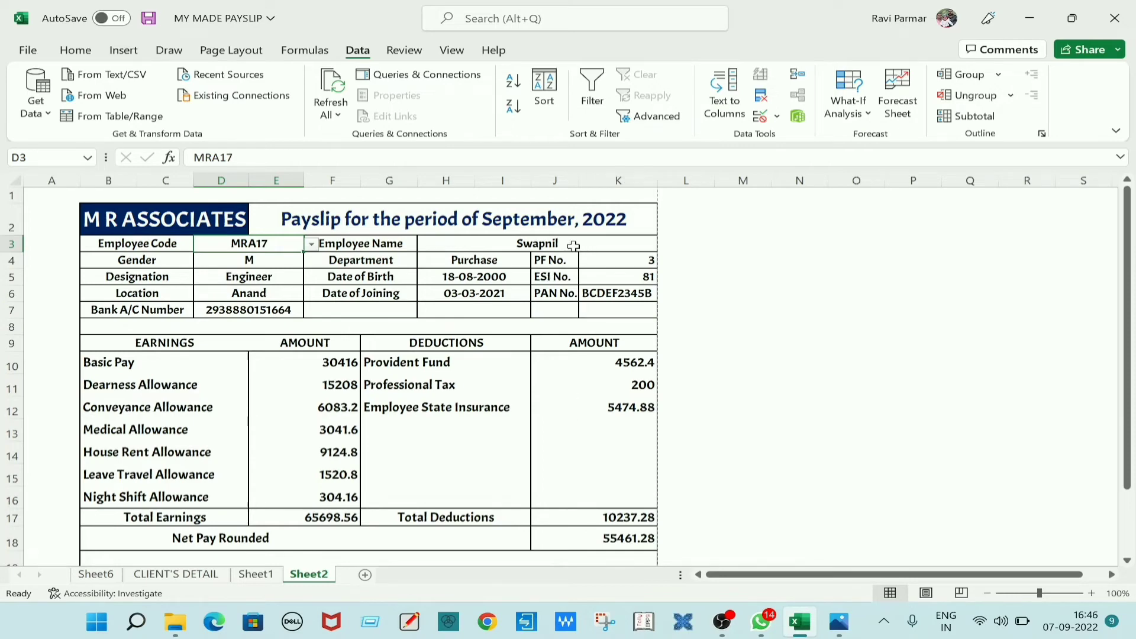
left_click(571, 247)
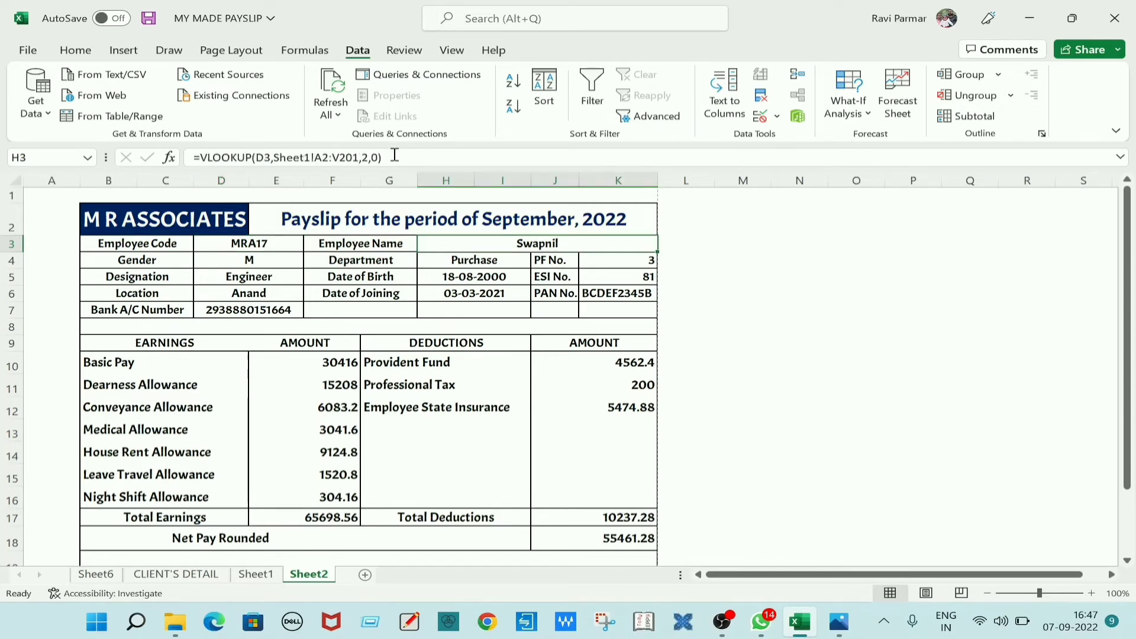
Highlight the complete VLOOKUP formula in employee name cell H3 for review and leave it as it is.
left_click_drag(399, 158, 195, 157)
left_click(280, 187)
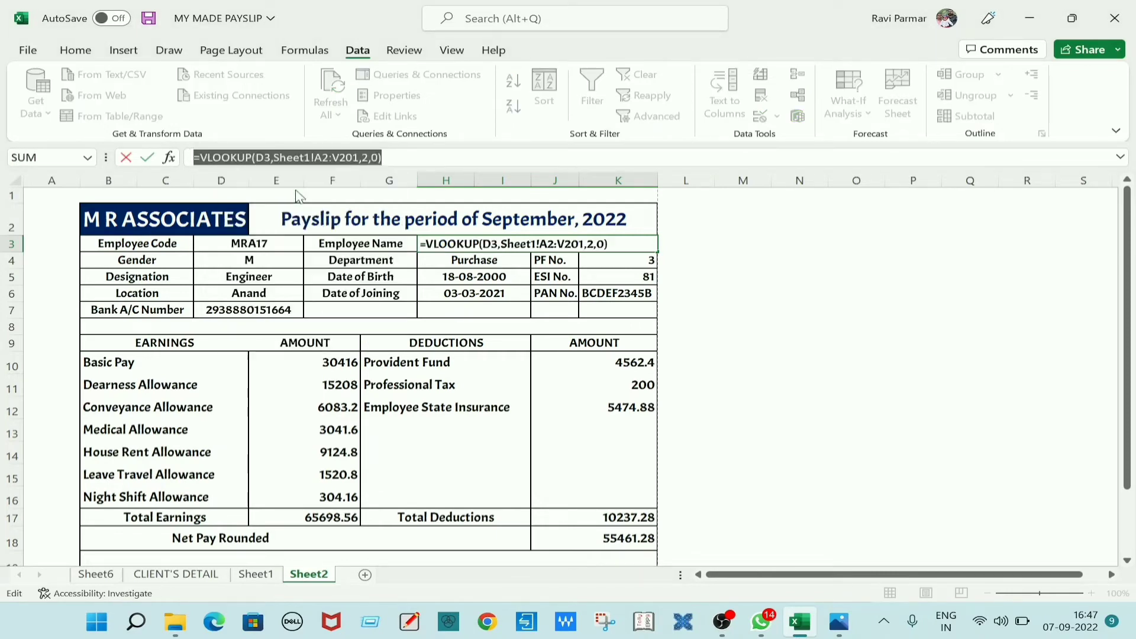
left_click(448, 159)
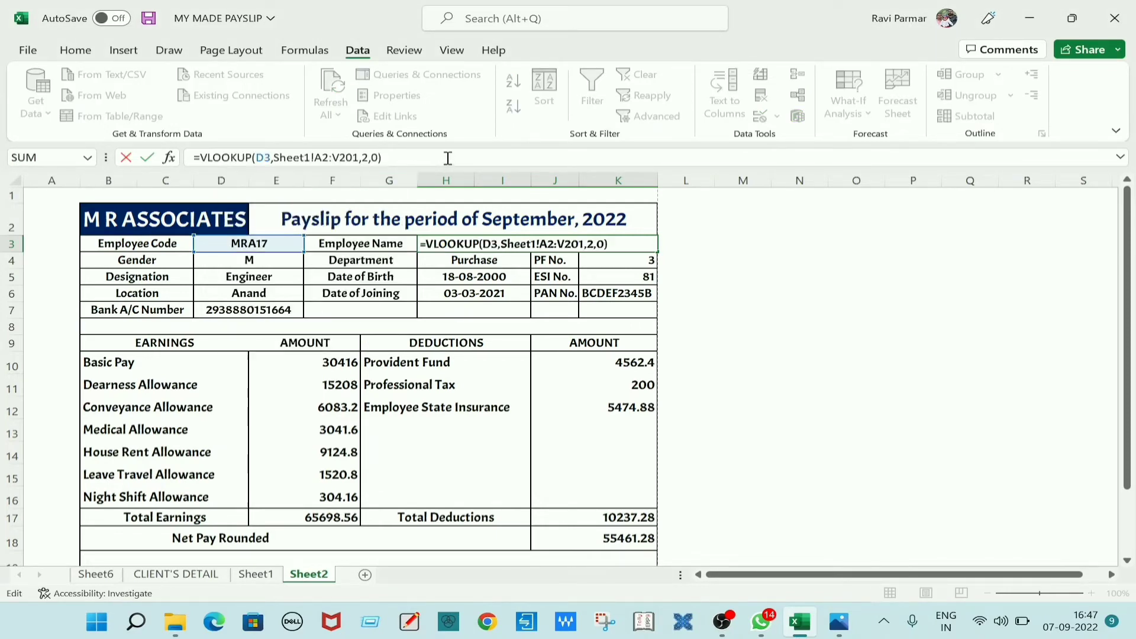
key("Return")
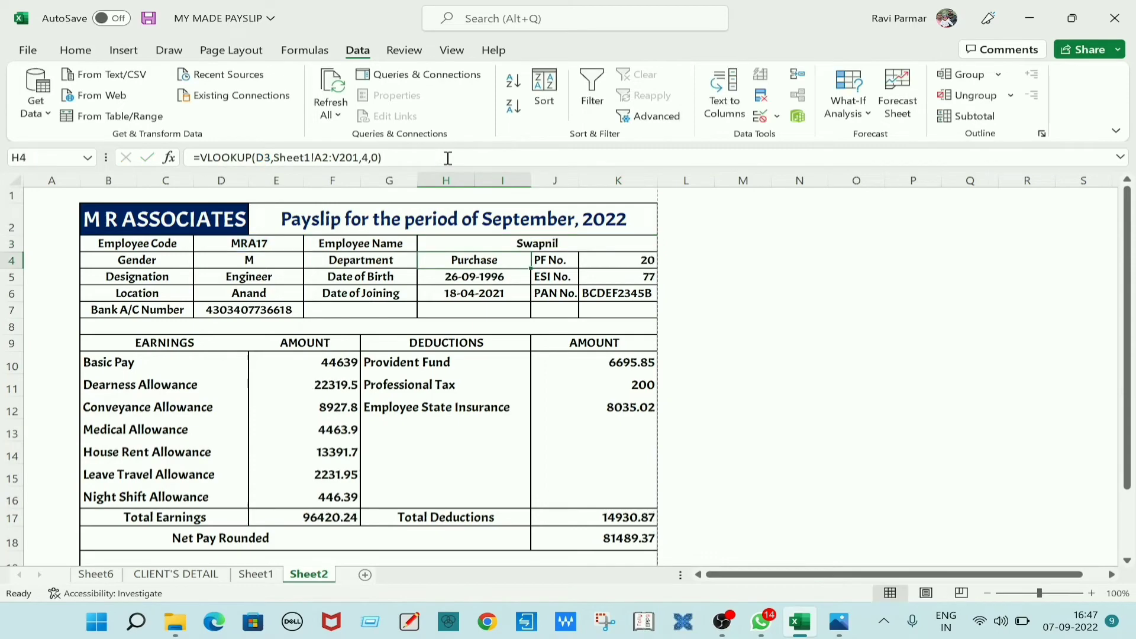
left_click(537, 245)
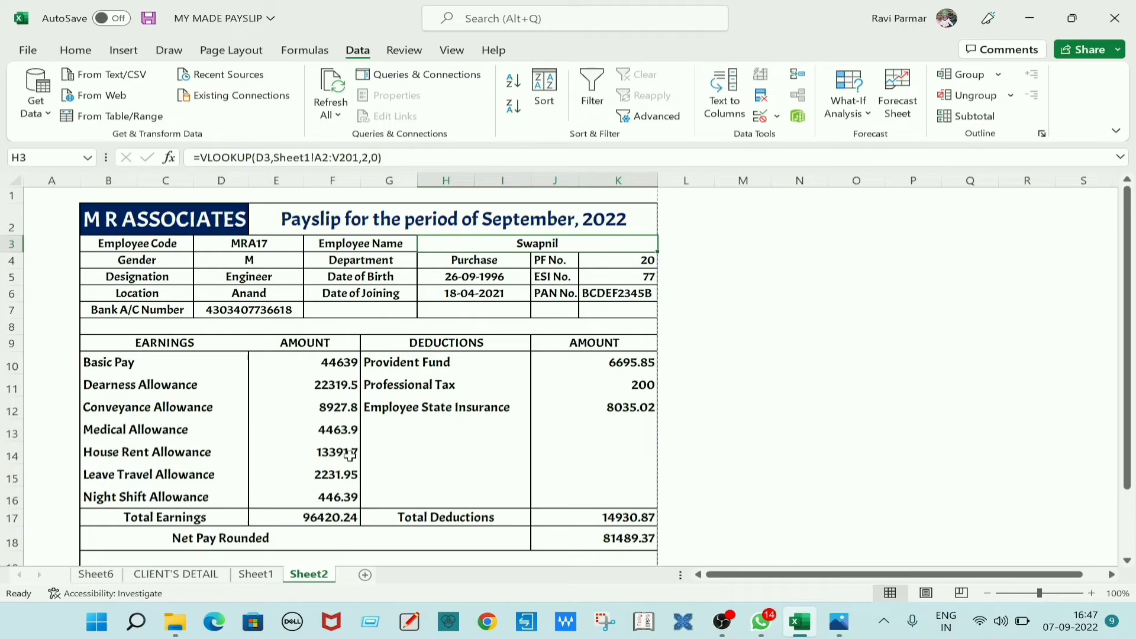
Review the column headings of the employee data on Sheet1 and return to the payslip on Sheet2.
left_click(260, 574)
scroll(400, 390, "up", 20)
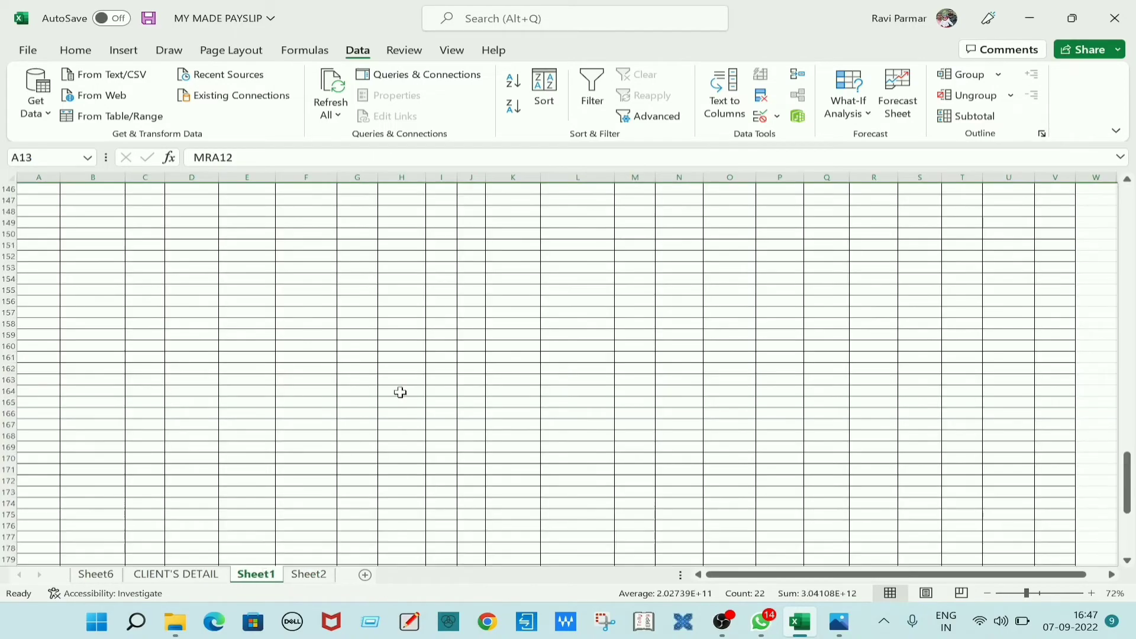
scroll(400, 392, "up", 1)
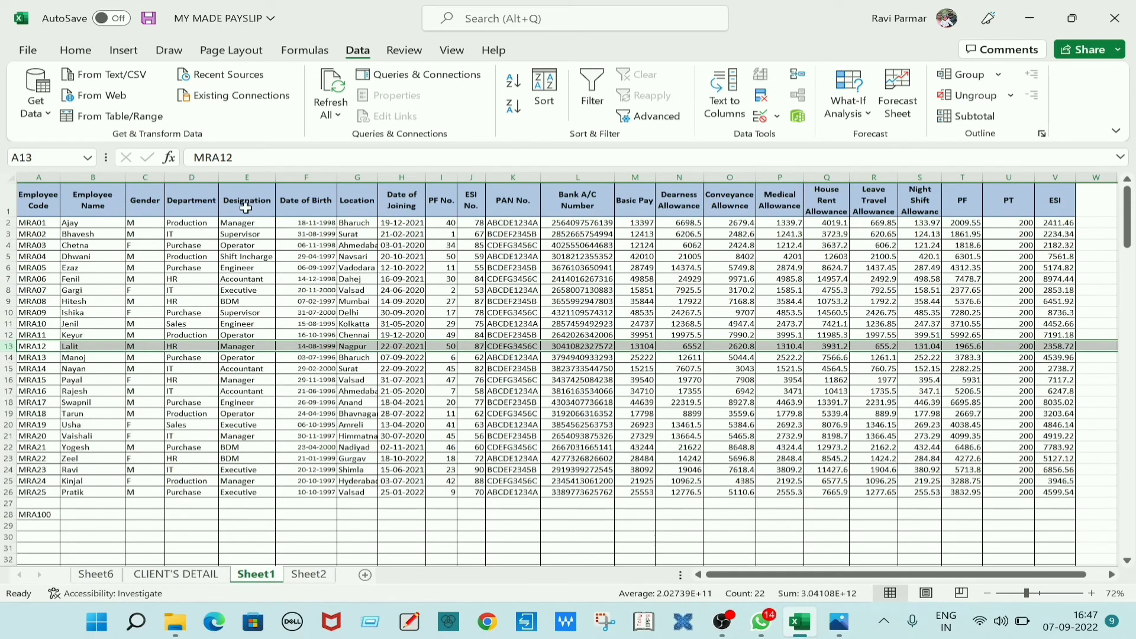
left_click(308, 574)
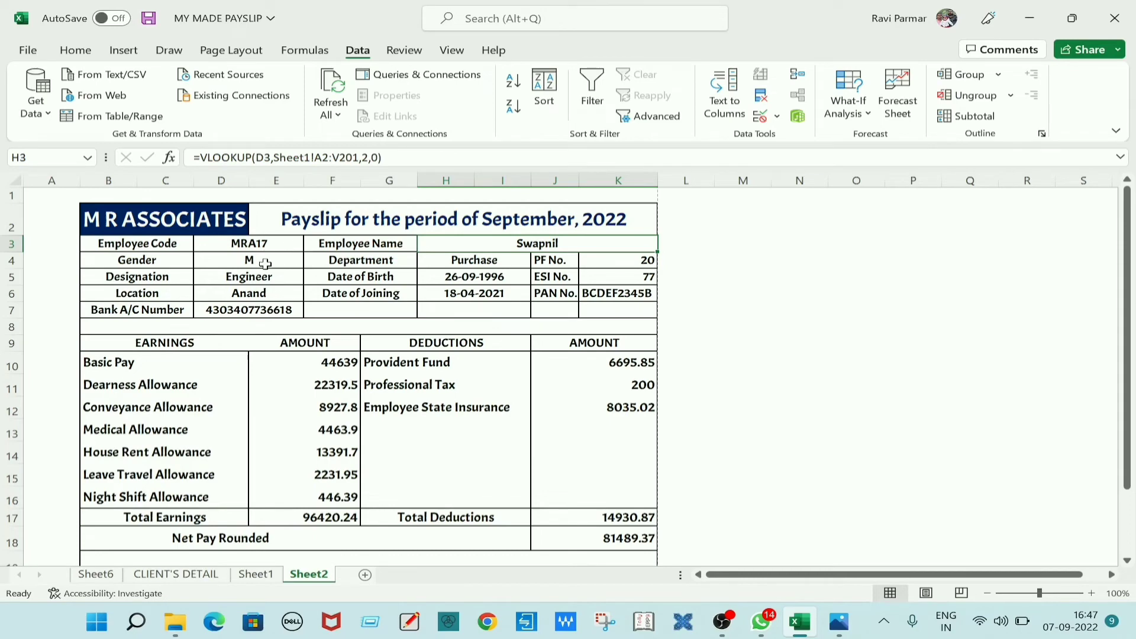
Inspect the lookup formulas for gender, department, designation, date of birth, location and date of joining in D4:H6.
left_click(268, 261)
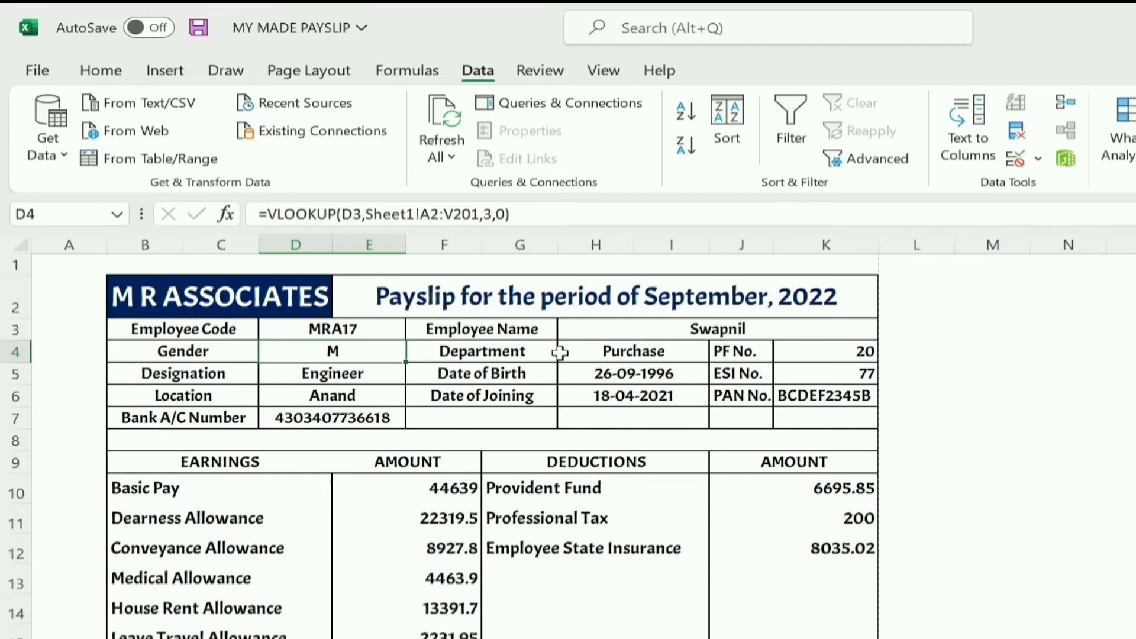
left_click(613, 353)
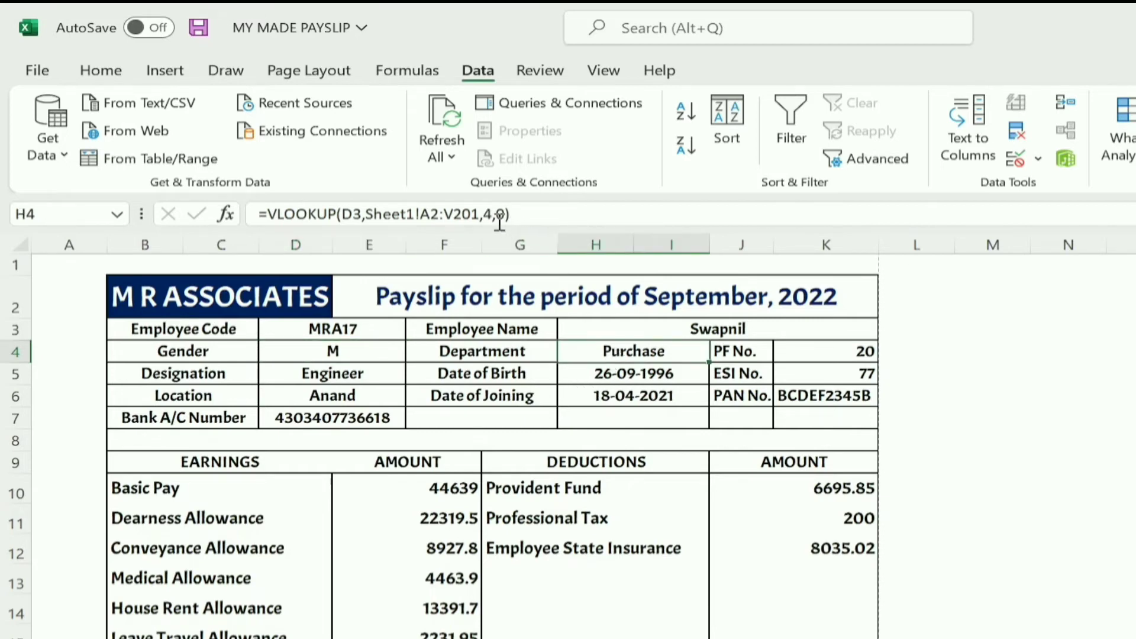
left_click(369, 375)
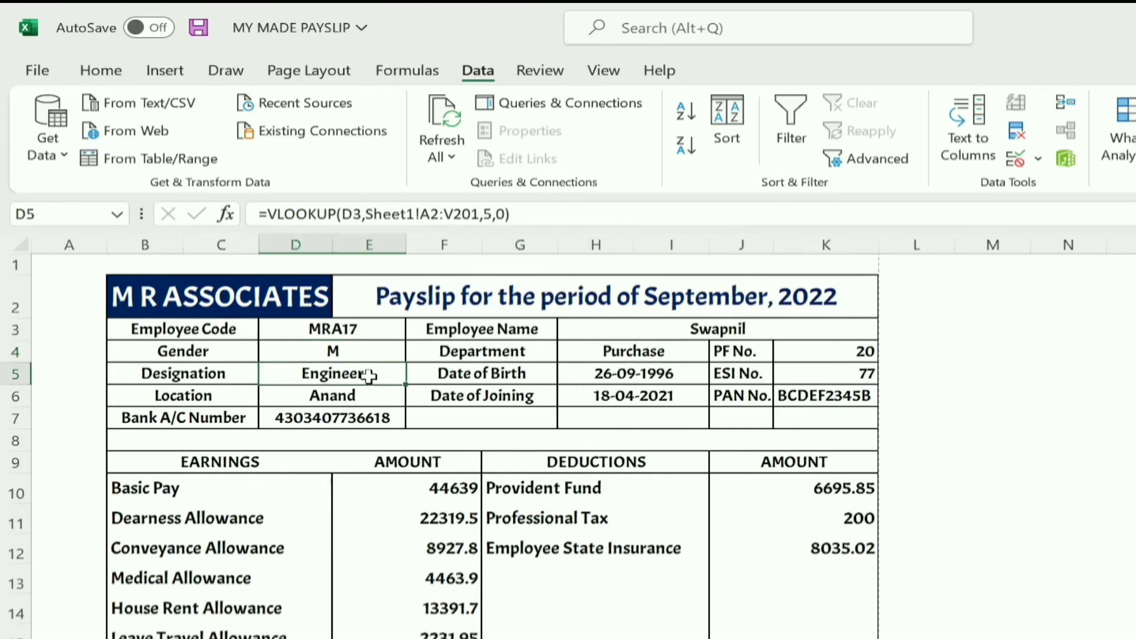
left_click(594, 375)
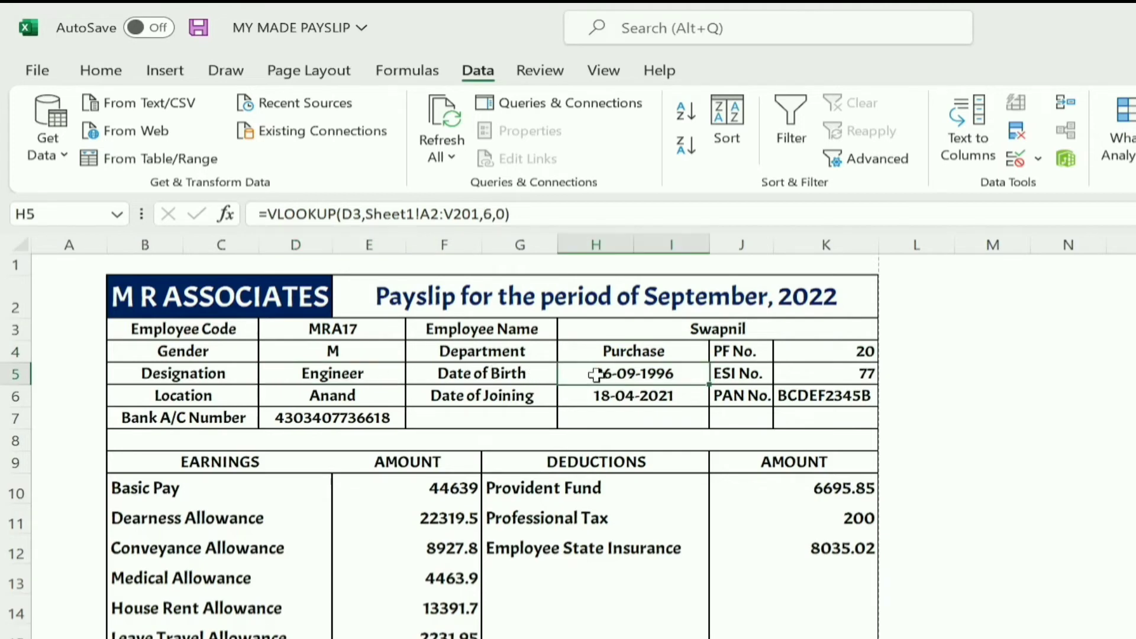
left_click(368, 400)
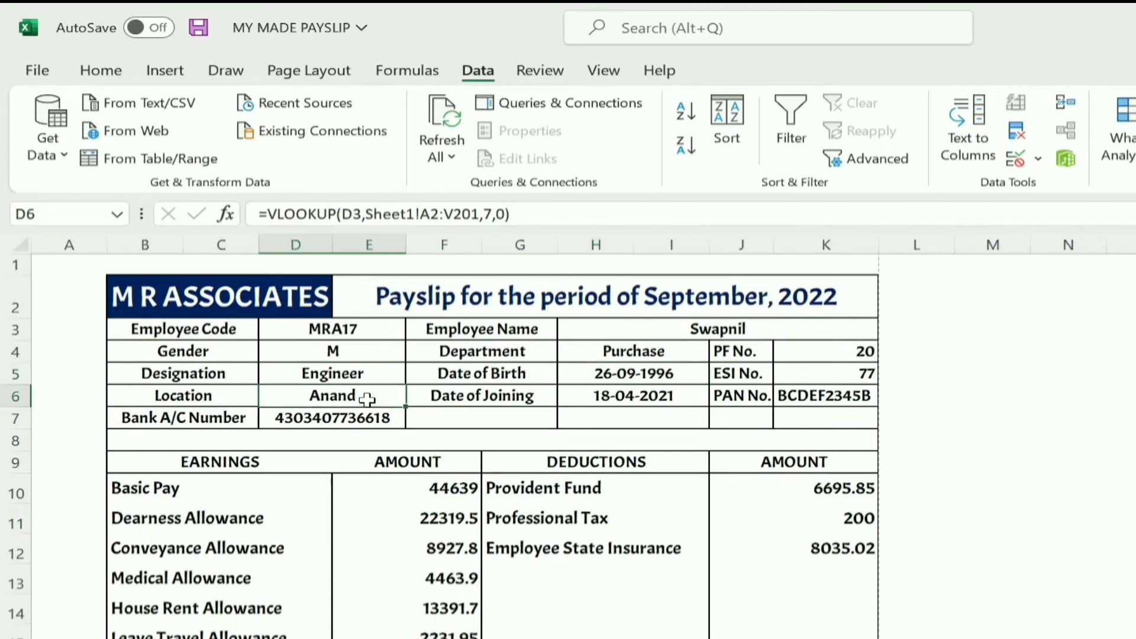
left_click(643, 395)
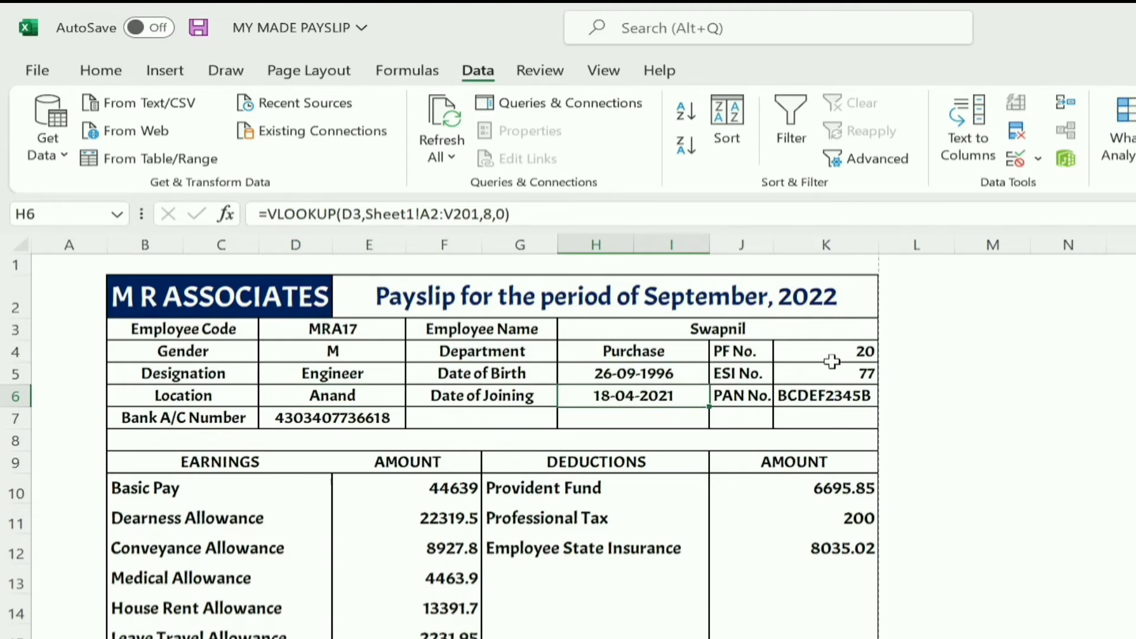
Inspect the lookup formulas for PF, ESI and PAN numbers in K4:K6 and the bank account number in D7.
left_click(813, 350)
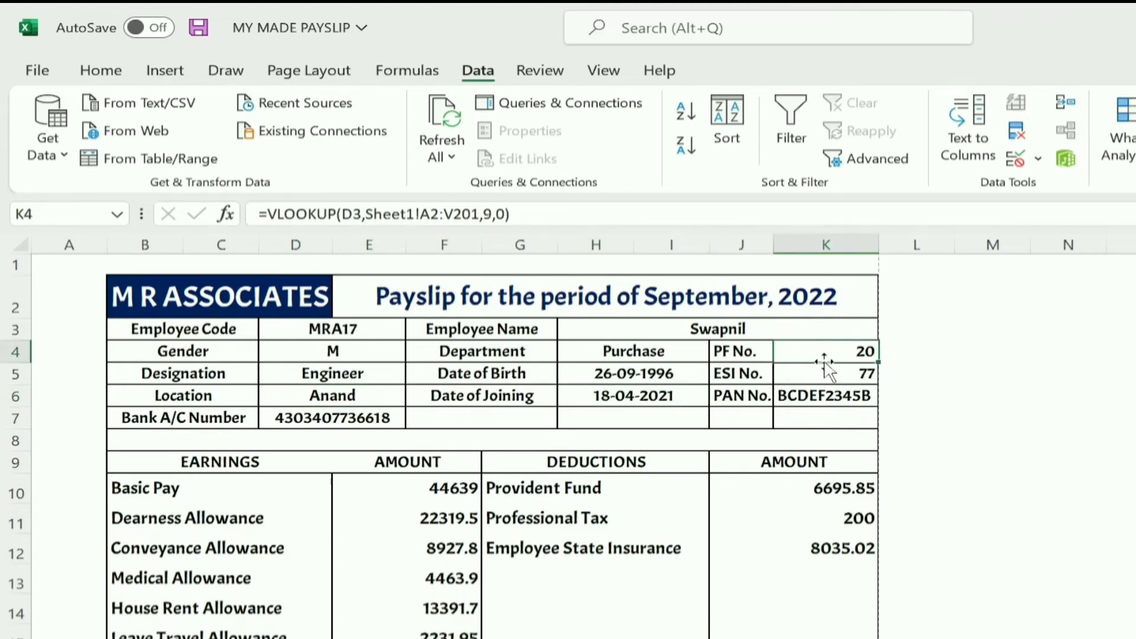
left_click(829, 373)
left_click(833, 393)
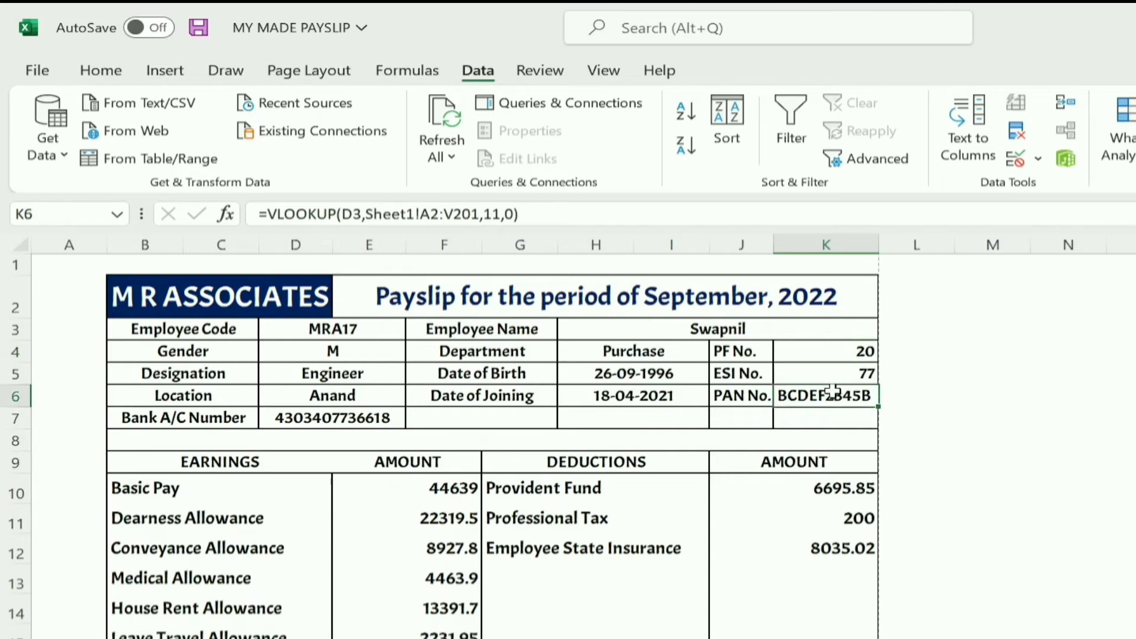
left_click(368, 419)
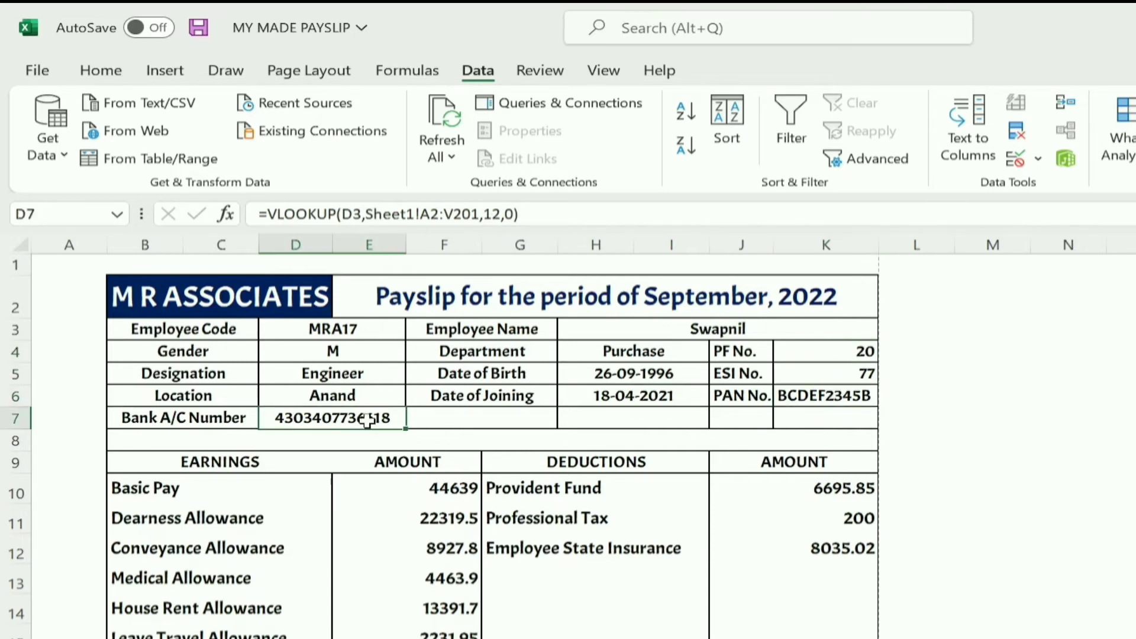
Inspect the lookup formulas for each earnings amount, from Basic Pay in E10 to Night Shift Allowance in E16.
scroll(378, 426, "down", 1)
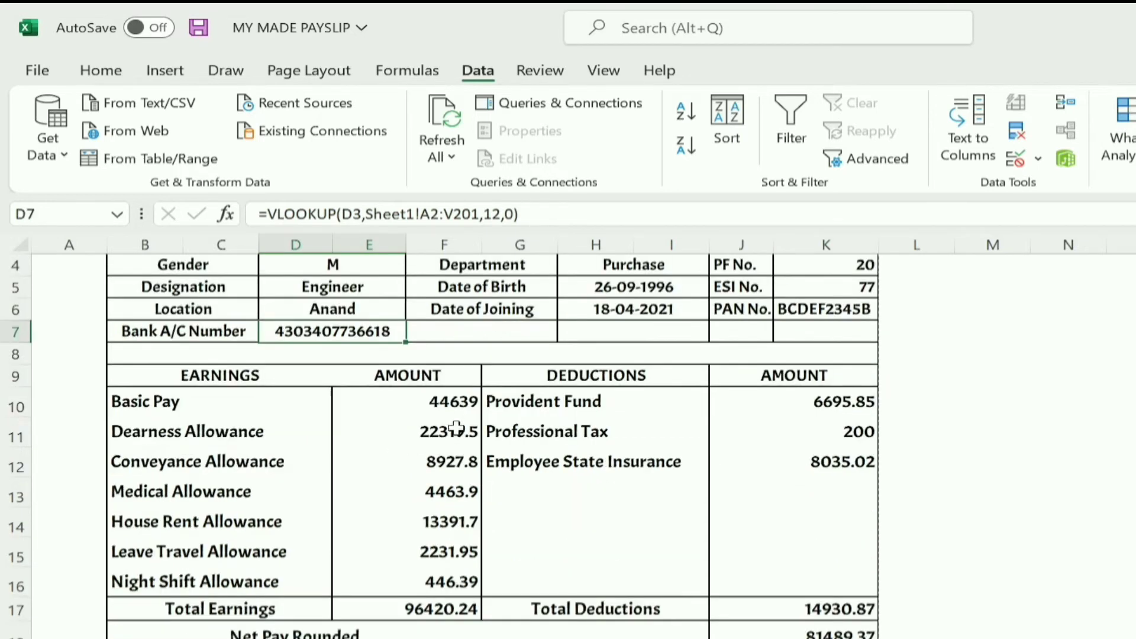
left_click(450, 401)
left_click(450, 431)
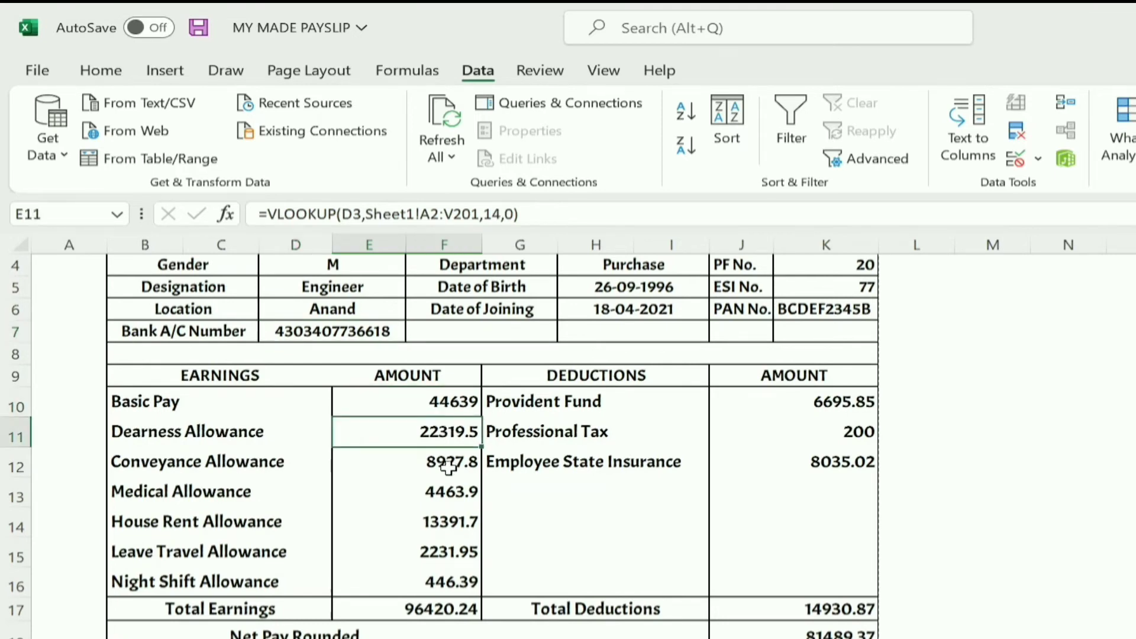
left_click(450, 464)
left_click(449, 491)
left_click(458, 527)
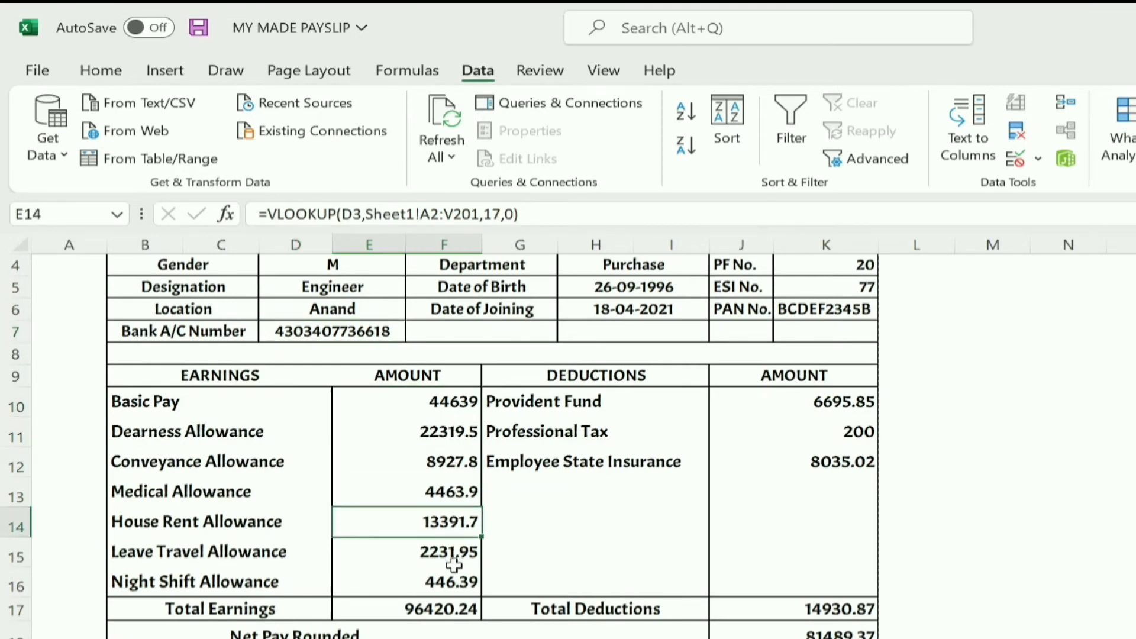
left_click(455, 559)
left_click(463, 586)
Inspect the deduction formulas for Provident Fund, Professional Tax and Employee State Insurance in J10:J12.
left_click(844, 402)
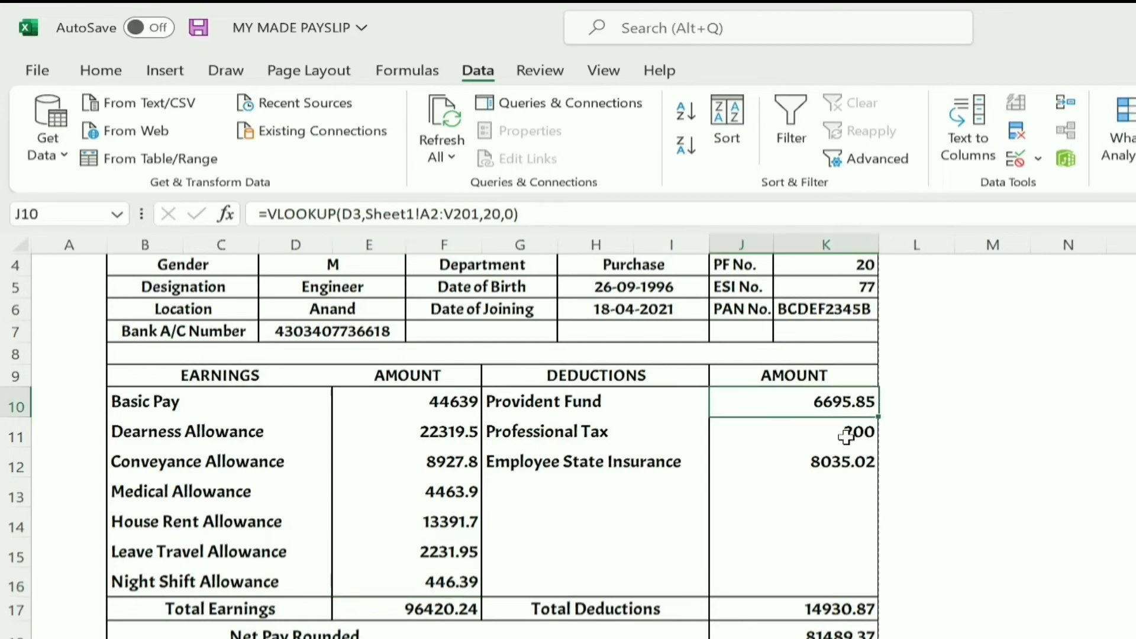
left_click(850, 431)
left_click(843, 467)
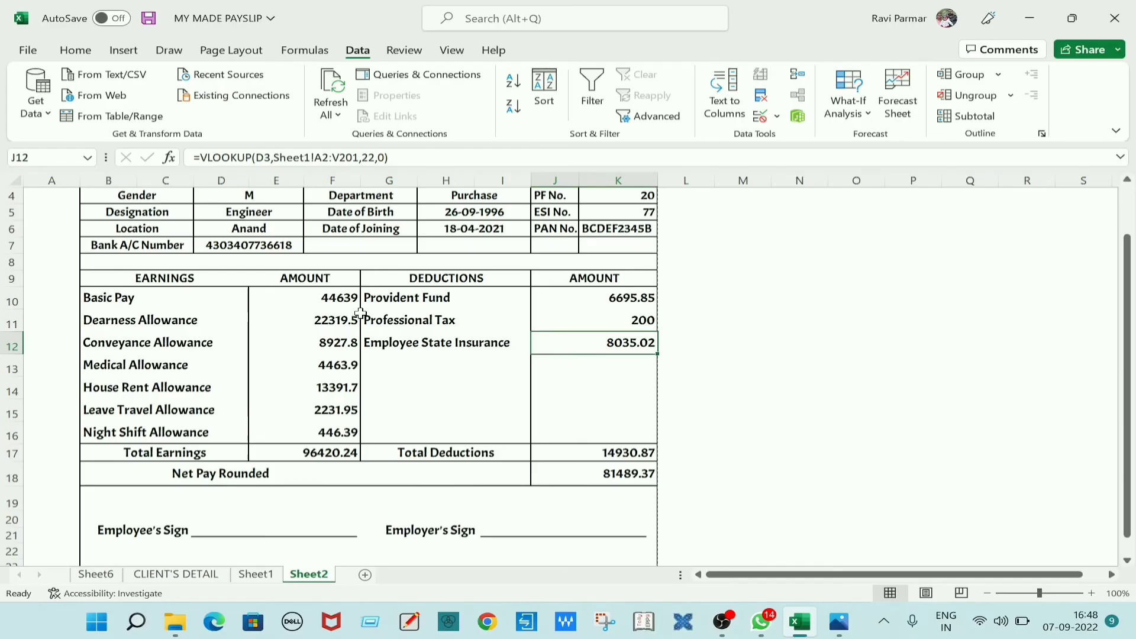
Compare the Professional Tax label and lookup formula in row 11 of the payslip with the source columns on Sheet1.
left_click(257, 575)
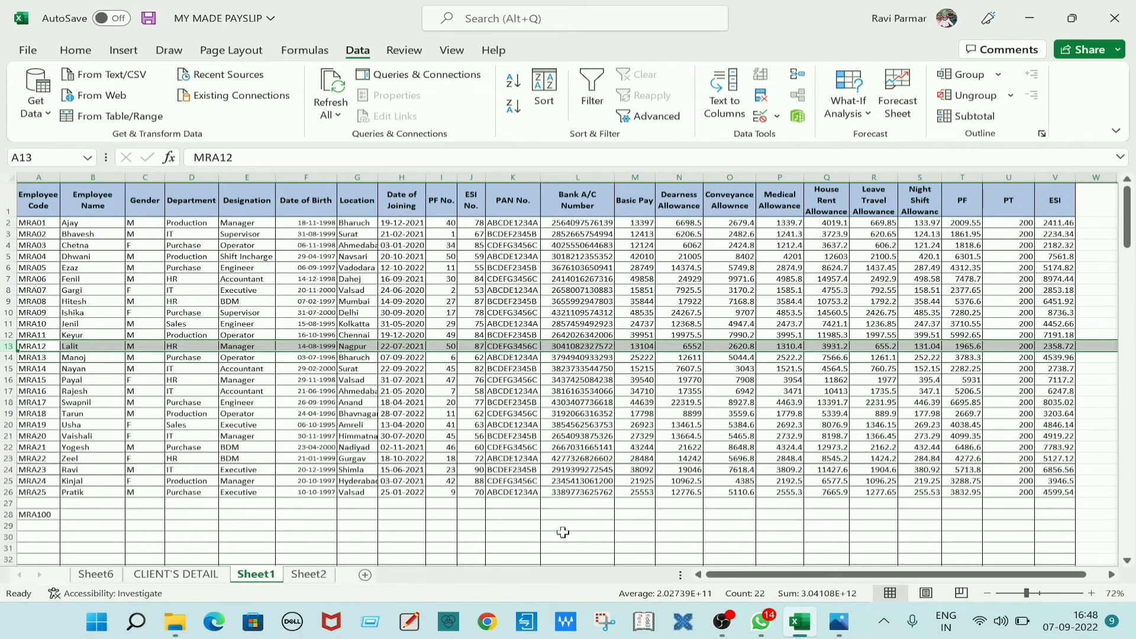
left_click(314, 575)
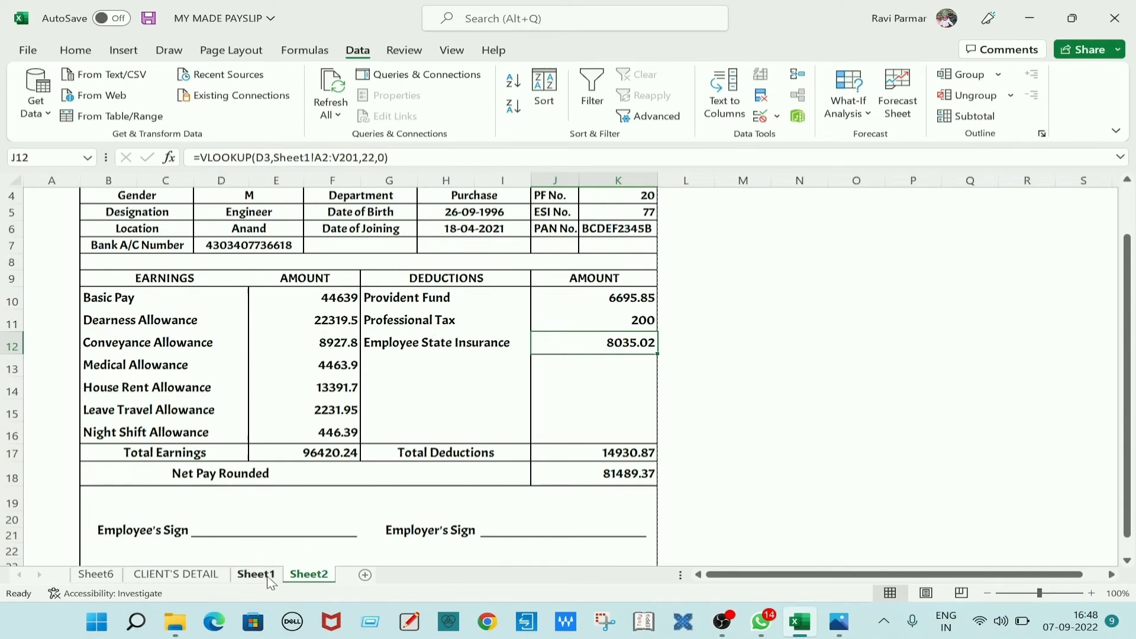
left_click(460, 321)
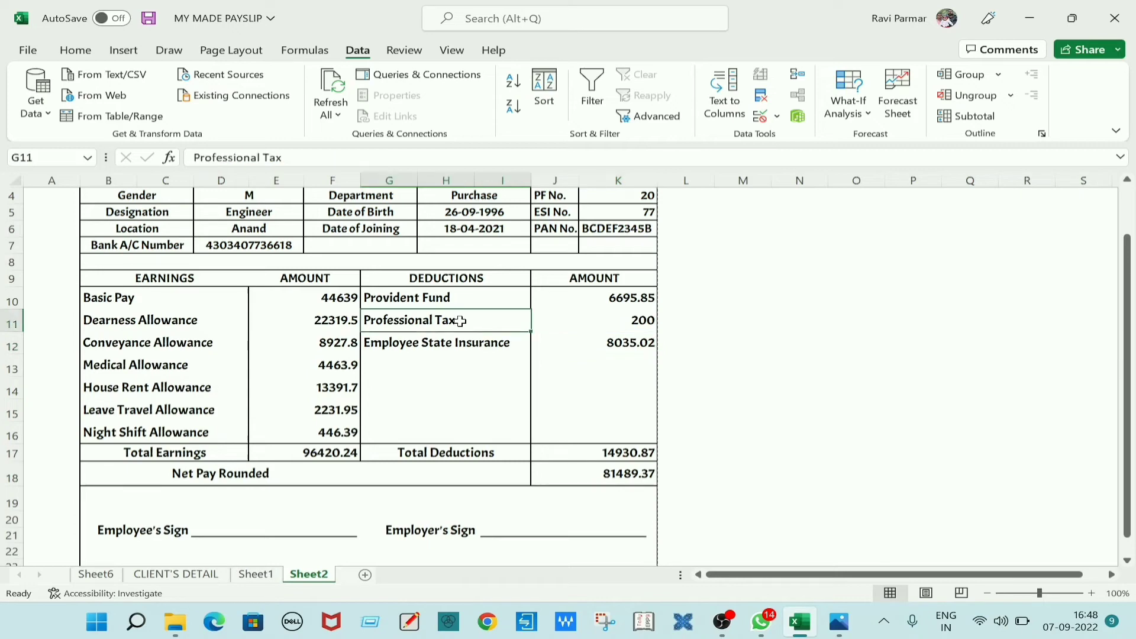
left_click(644, 324)
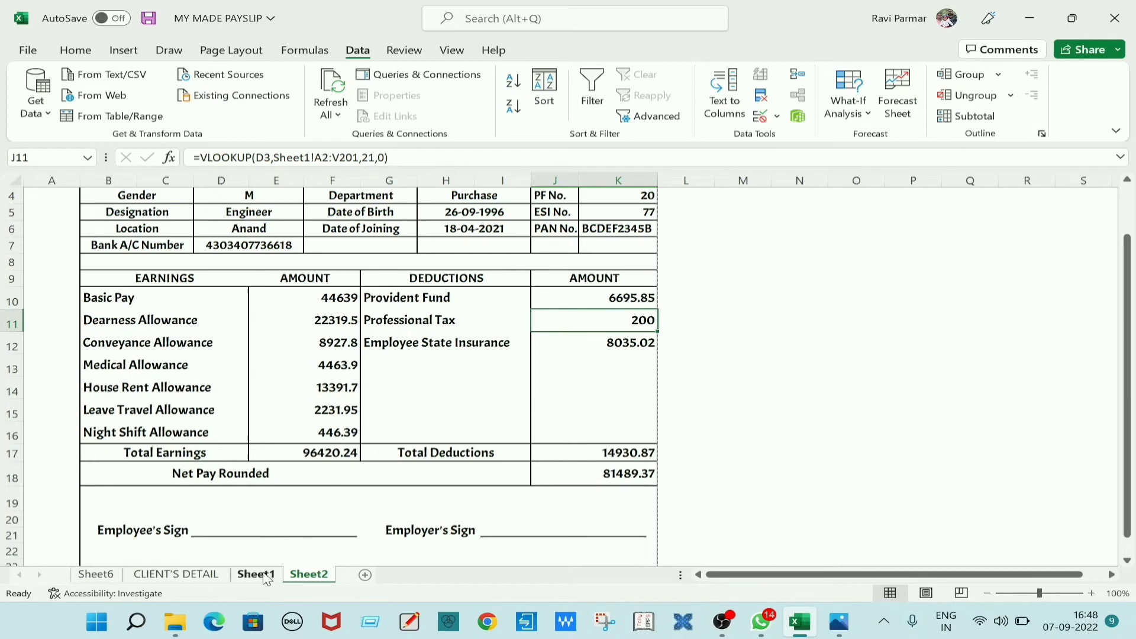
left_click(264, 576)
left_click(302, 576)
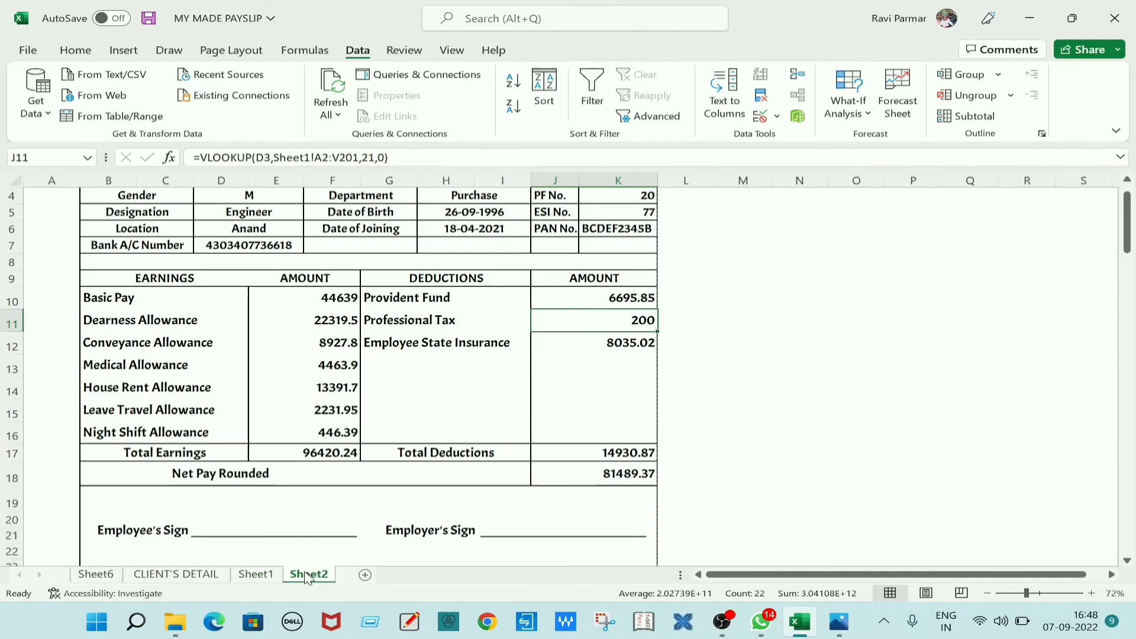
Choose employee code MRA18 from the dropdown in D3 to fill the payslip for that employee.
scroll(562, 361, "up", 1)
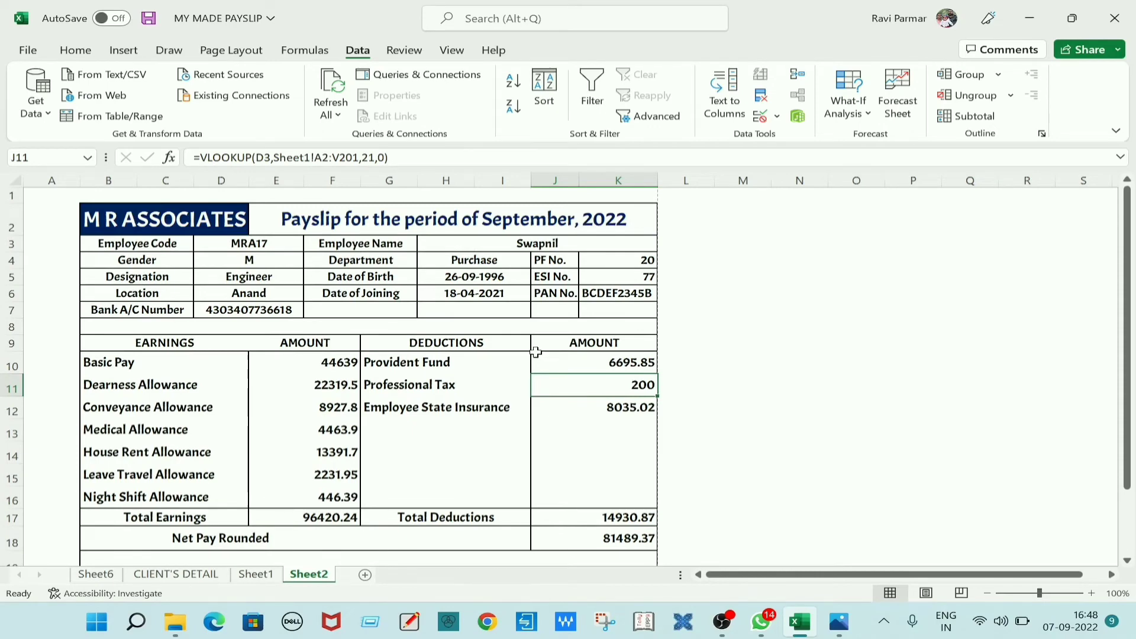
left_click(289, 243)
left_click(311, 245)
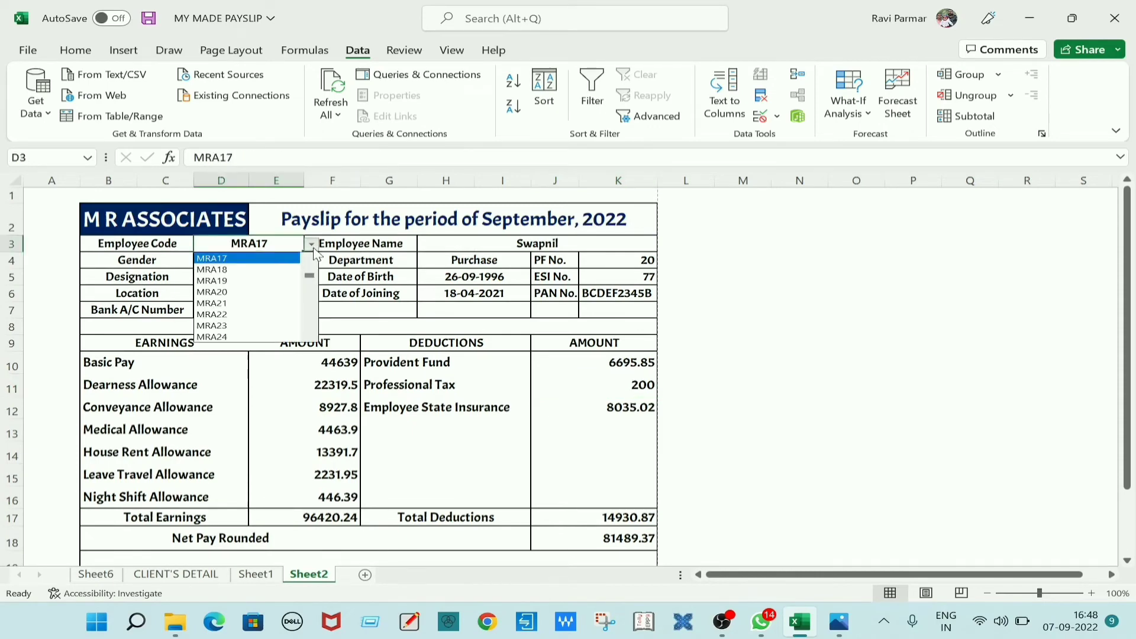
left_click(231, 271)
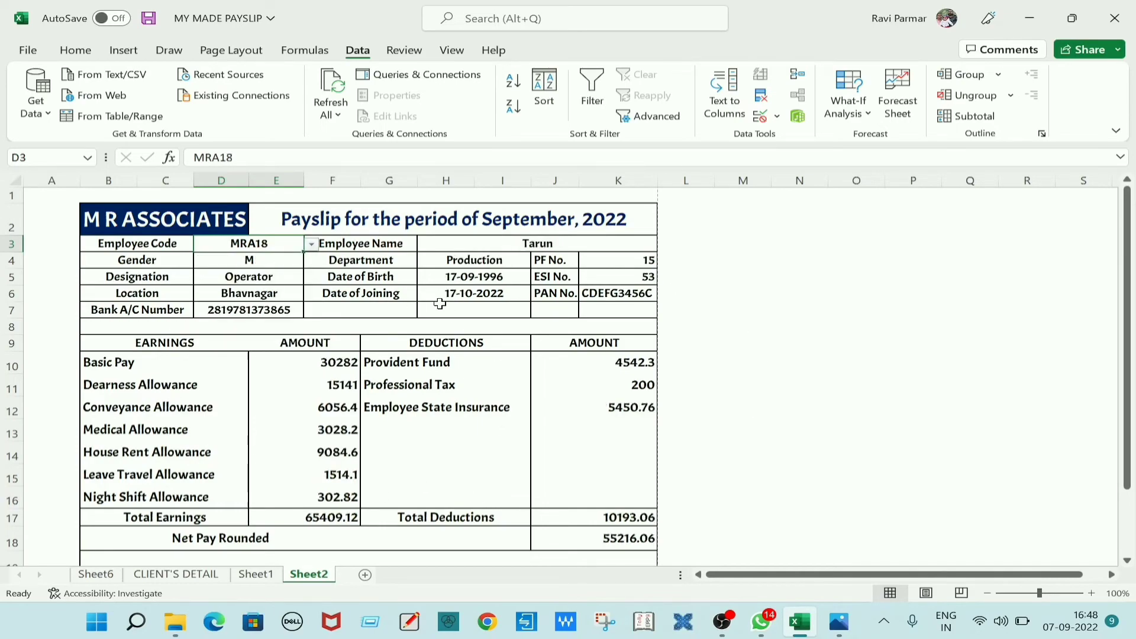
Examine the employee records and the empty bordered rows below them on Sheet1.
left_click(256, 574)
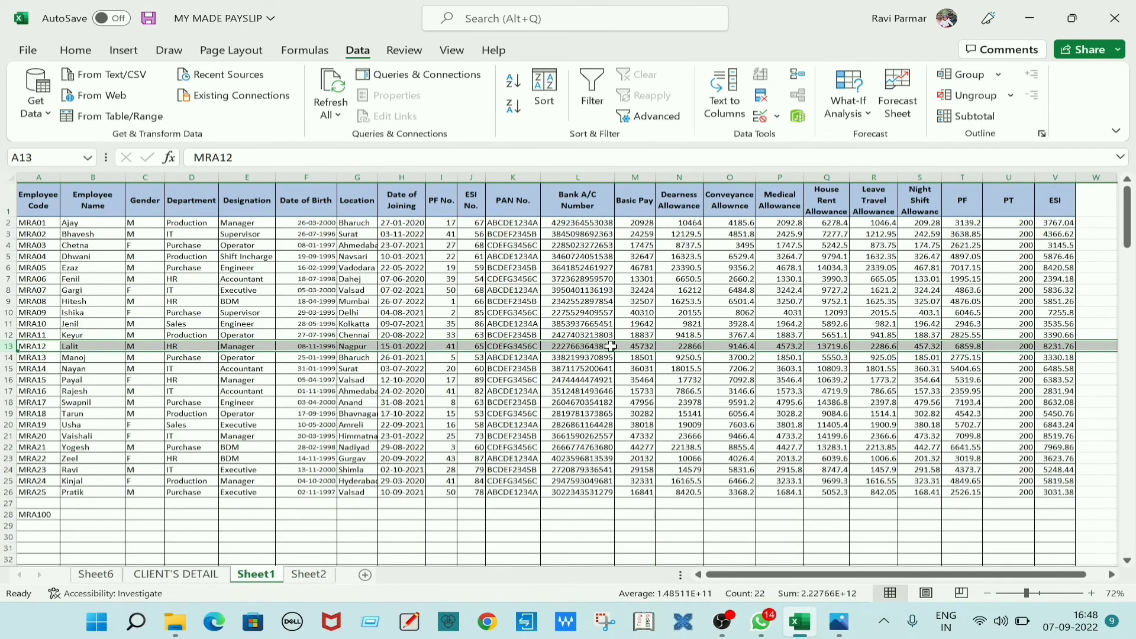
scroll(578, 315, "down", 3)
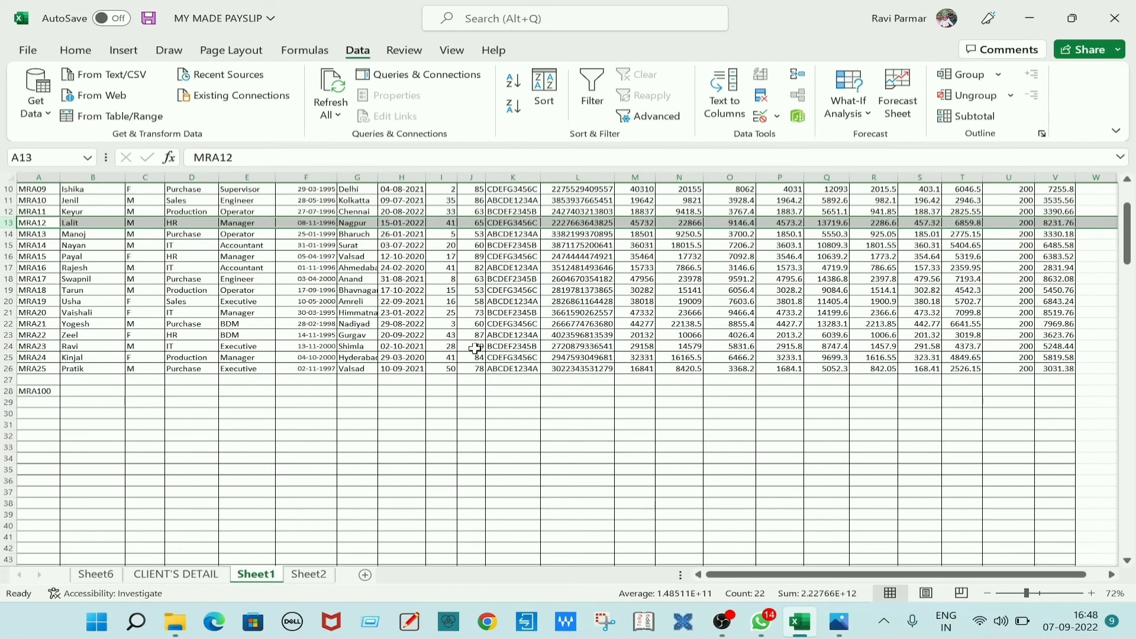
scroll(83, 367, "down", 2)
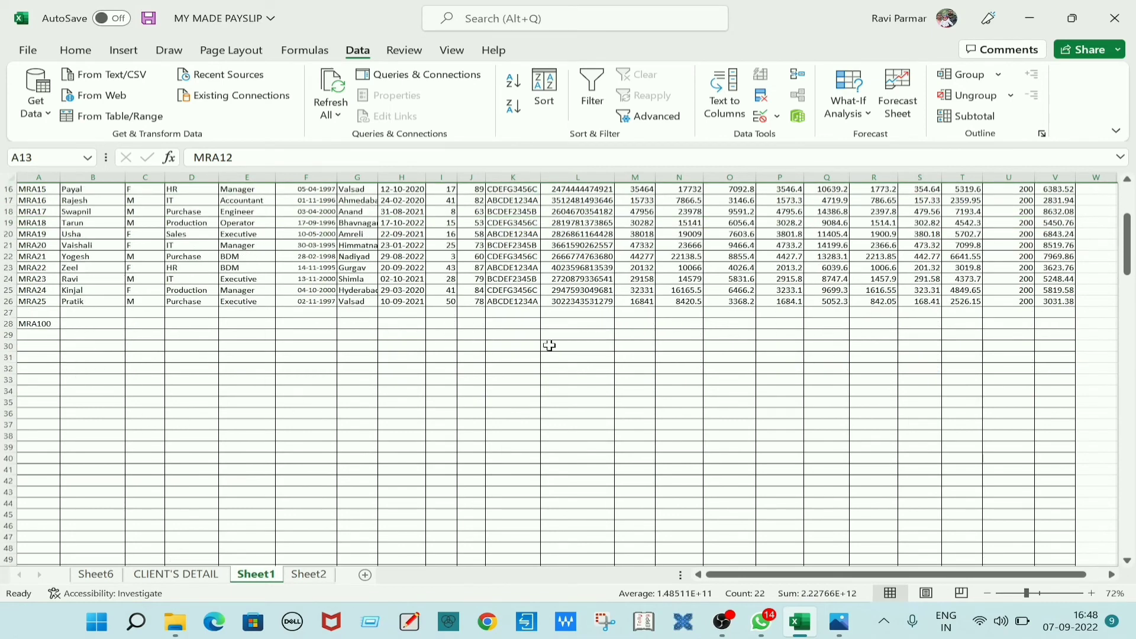
scroll(270, 385, "down", 19)
scroll(144, 415, "down", 5)
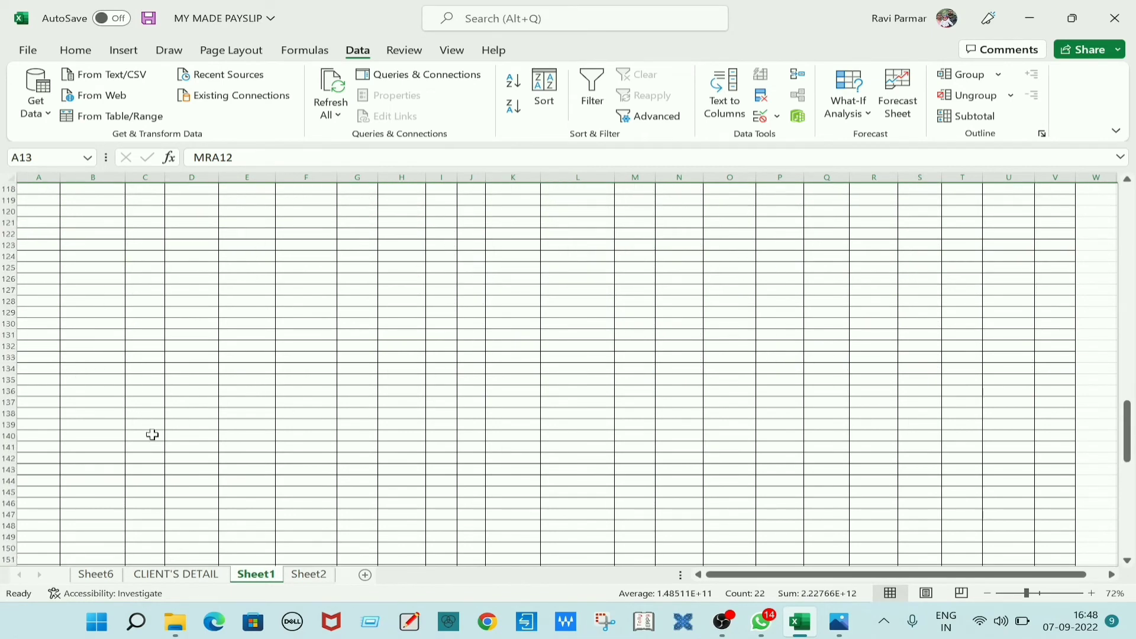
scroll(278, 489, "up", 20)
scroll(281, 492, "up", 5)
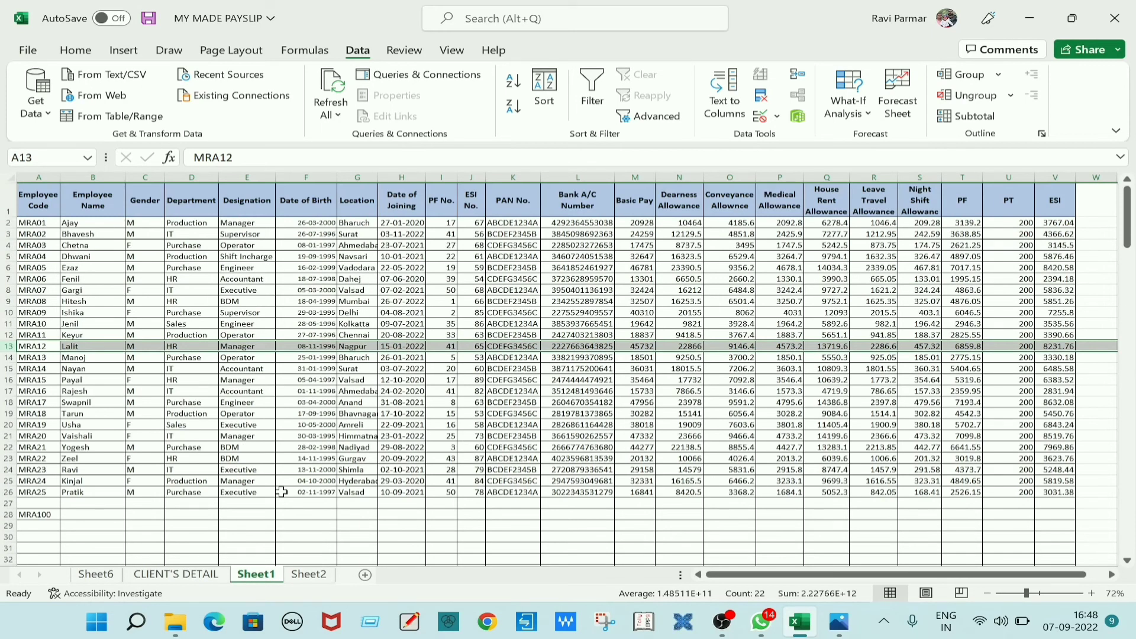
scroll(507, 314, "down", 1)
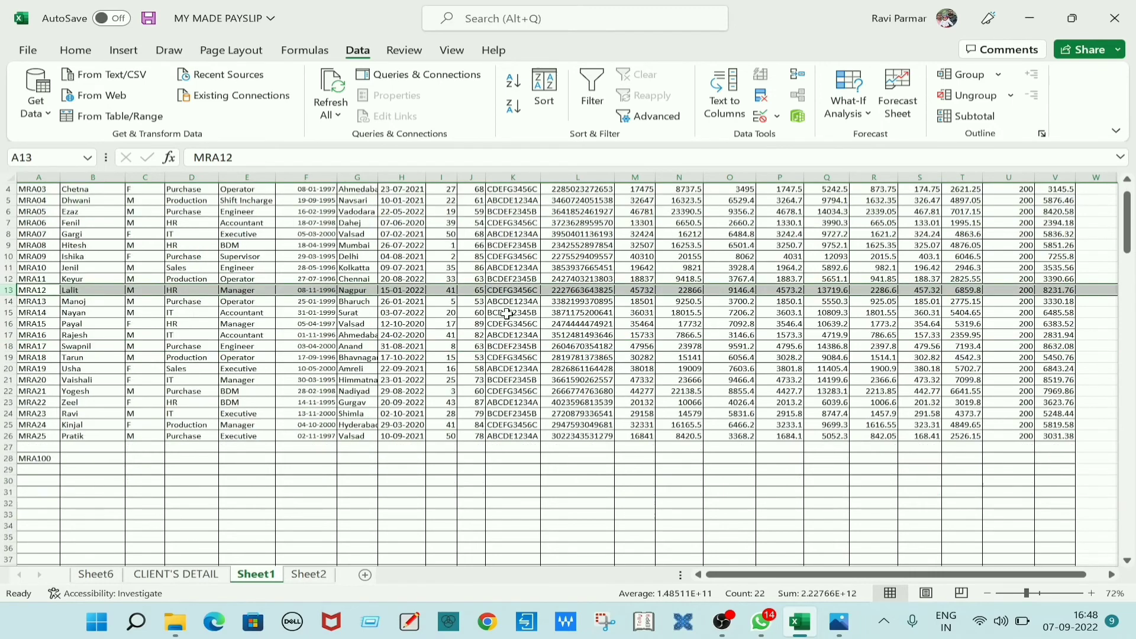
Return from the Sheet1 records to the payslip on Sheet2 and review the employee codes offered in the D3 dropdown.
scroll(537, 408, "down", 2)
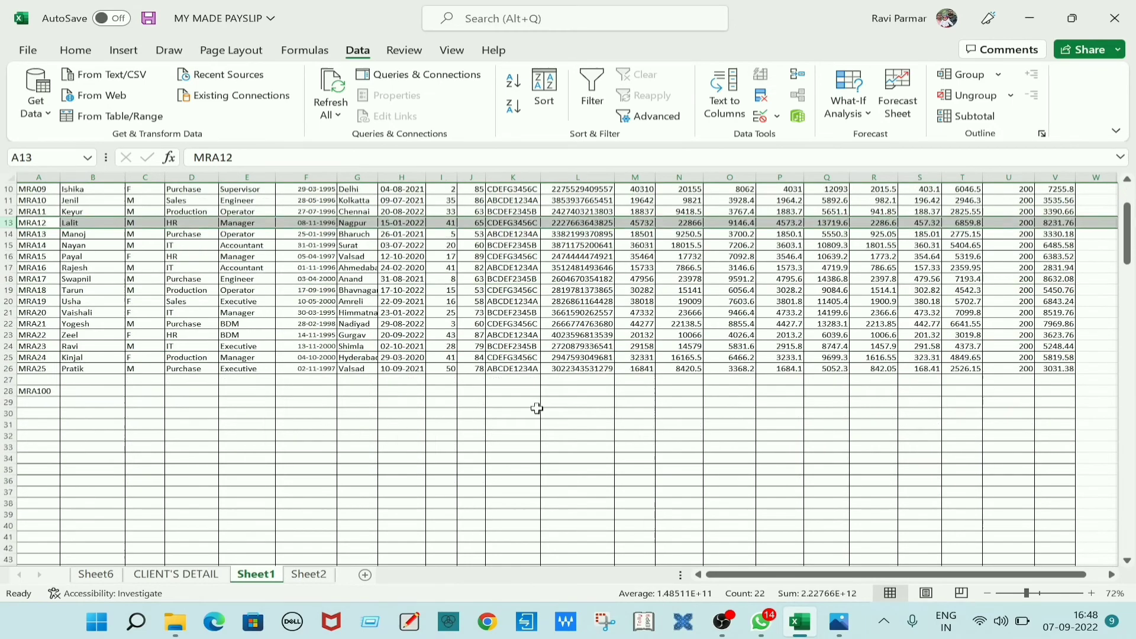
left_click(310, 574)
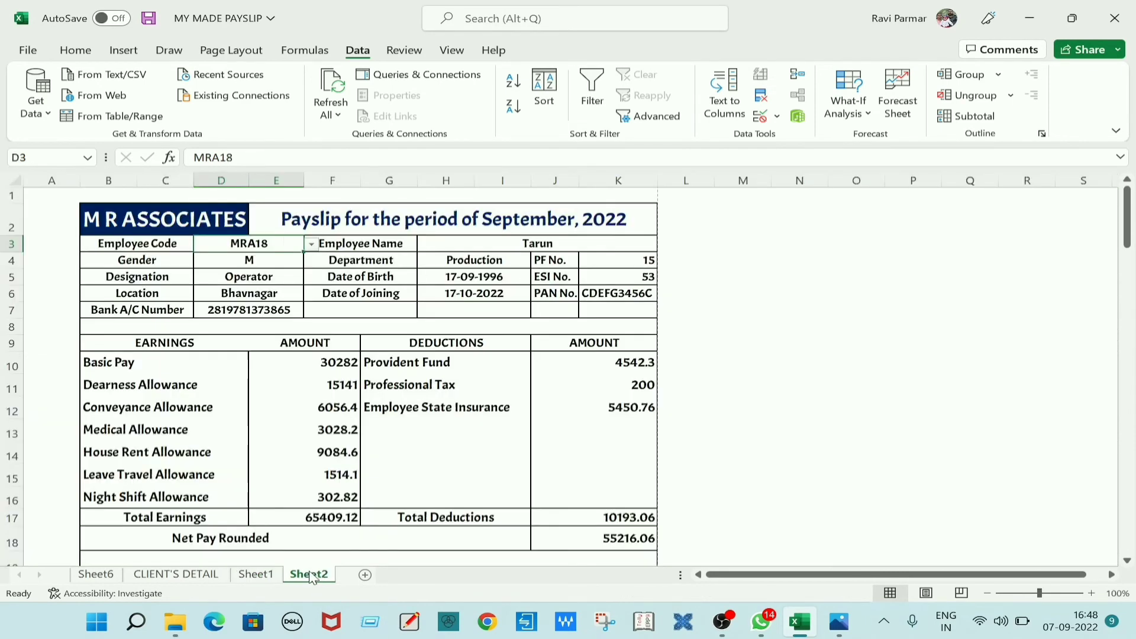
left_click(311, 245)
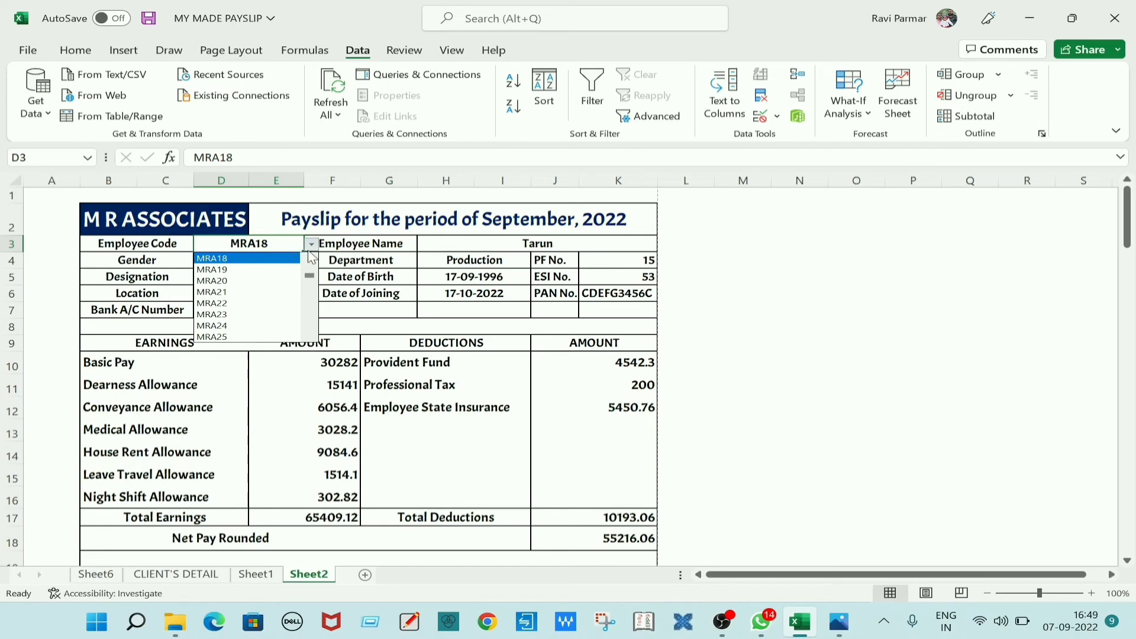
left_click(309, 246)
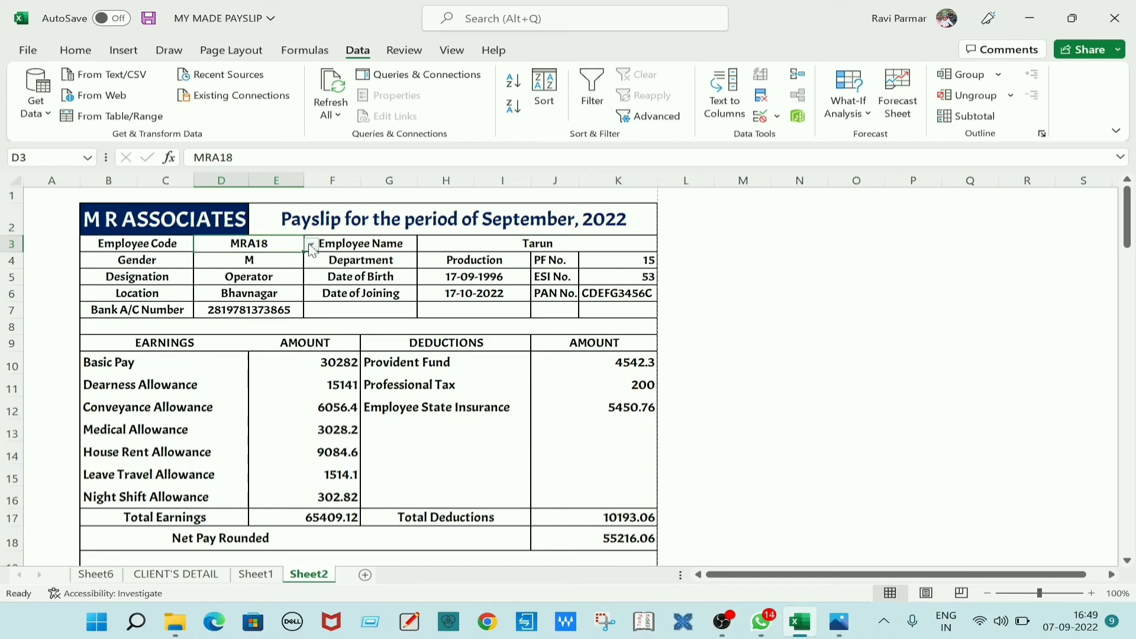
Inspect the Employee Name lookup formula in H3 and look over the payslip down to the signature lines.
left_click(494, 243)
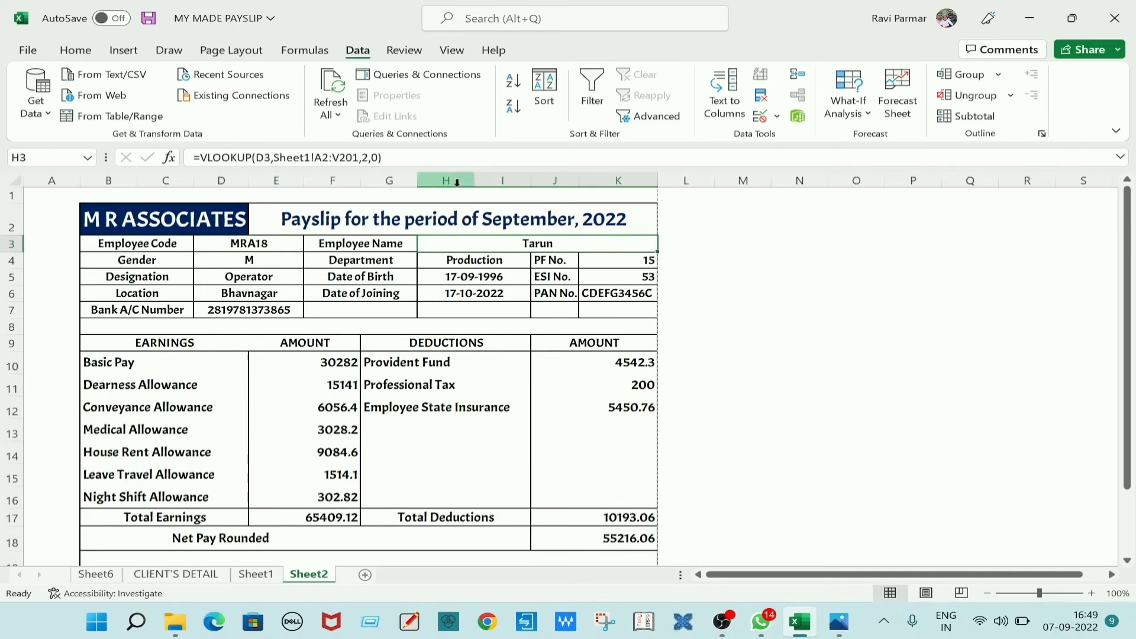
scroll(615, 401, "down", 1)
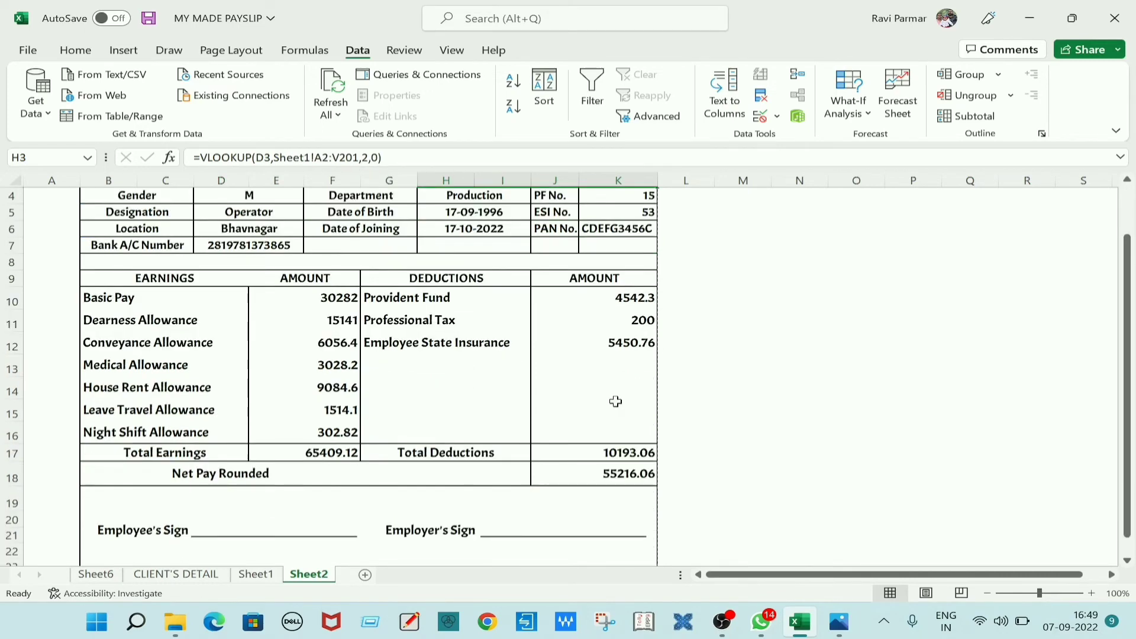
scroll(574, 363, "down", 2)
scroll(573, 363, "up", 2)
Inspect the Total Earnings formula in E17 and the earnings amounts from Basic Pay to Night Shift Allowance that it adds.
left_click(338, 451)
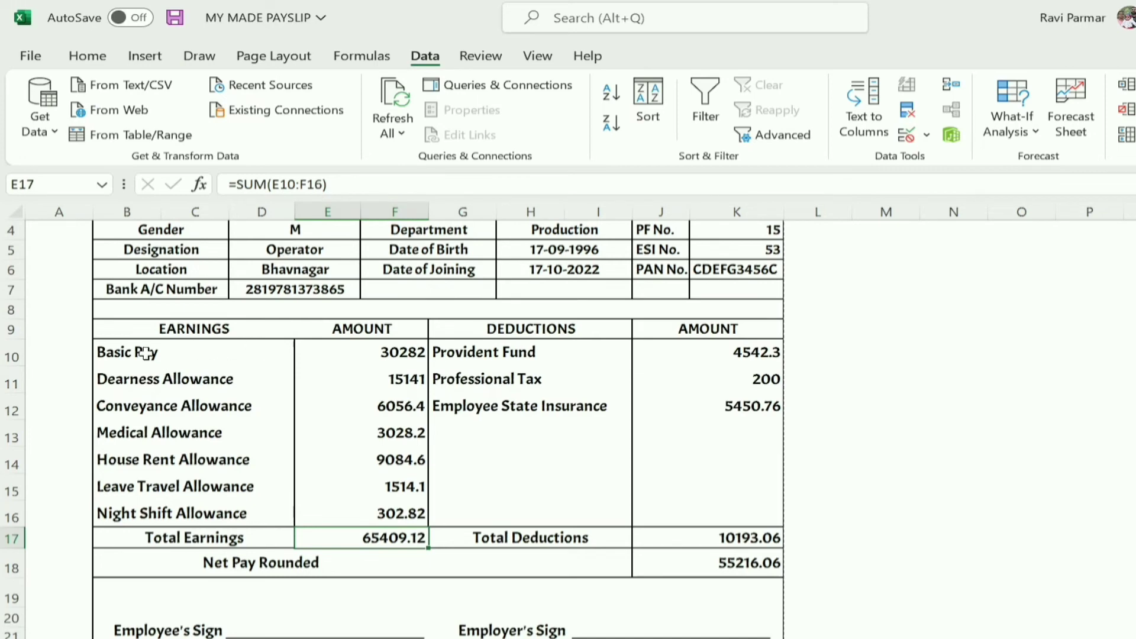
left_click(393, 359)
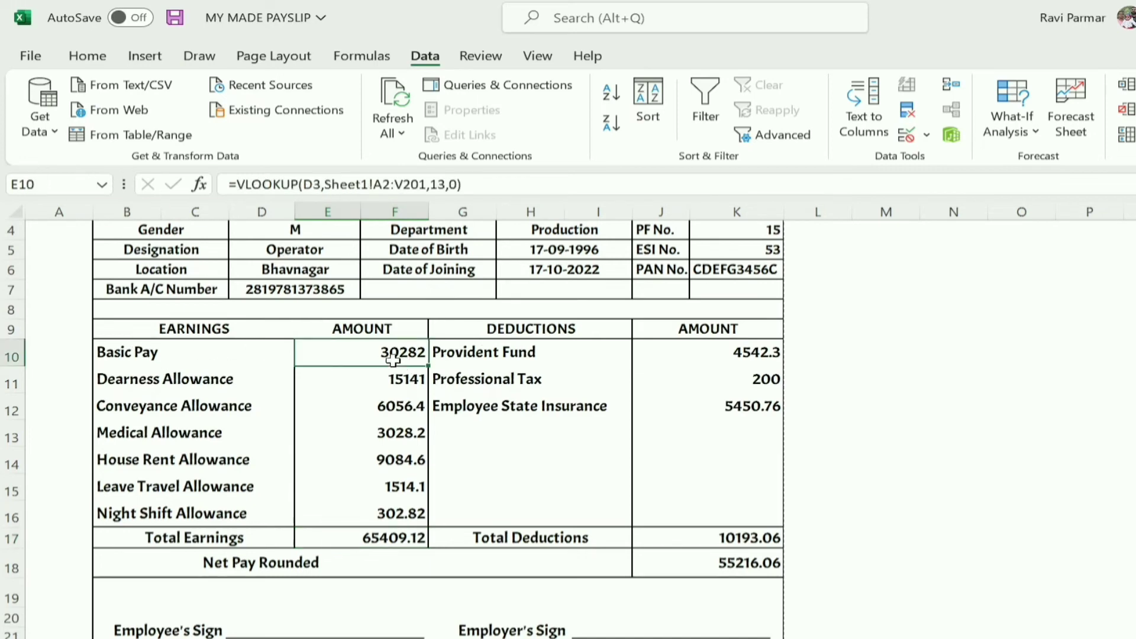
mouse_move(394, 370)
left_mouse_down()
mouse_move(413, 376)
mouse_move(416, 509)
left_mouse_up()
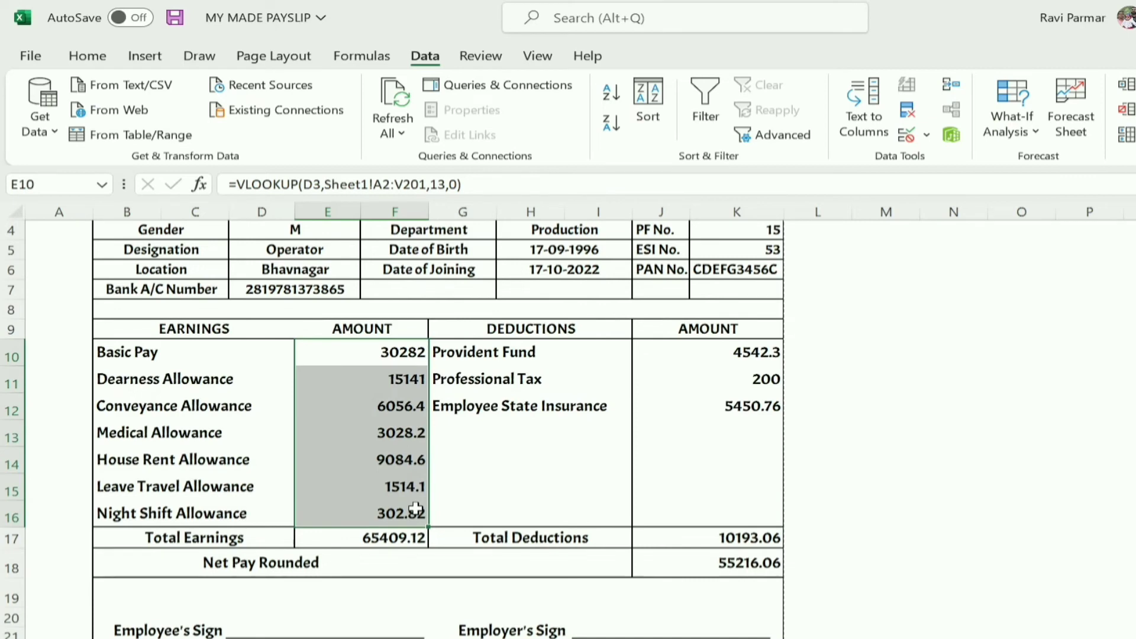
left_click(885, 535)
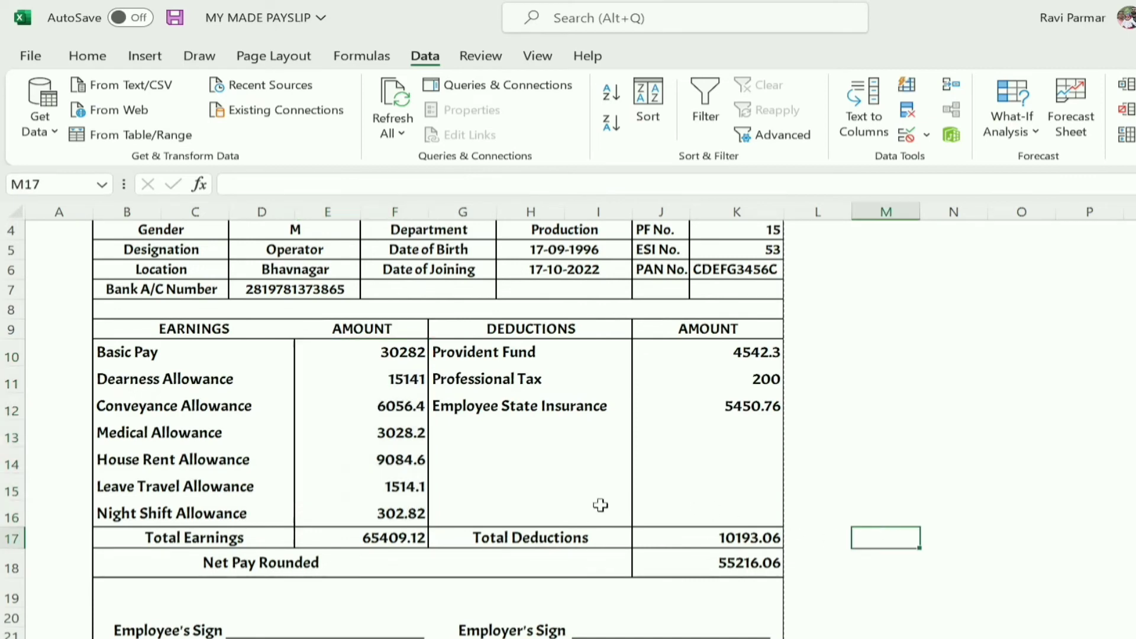
Compare the formulas for Total Earnings in E17, Total Deductions in J17 and Net Pay Rounded in J18.
left_click(395, 537)
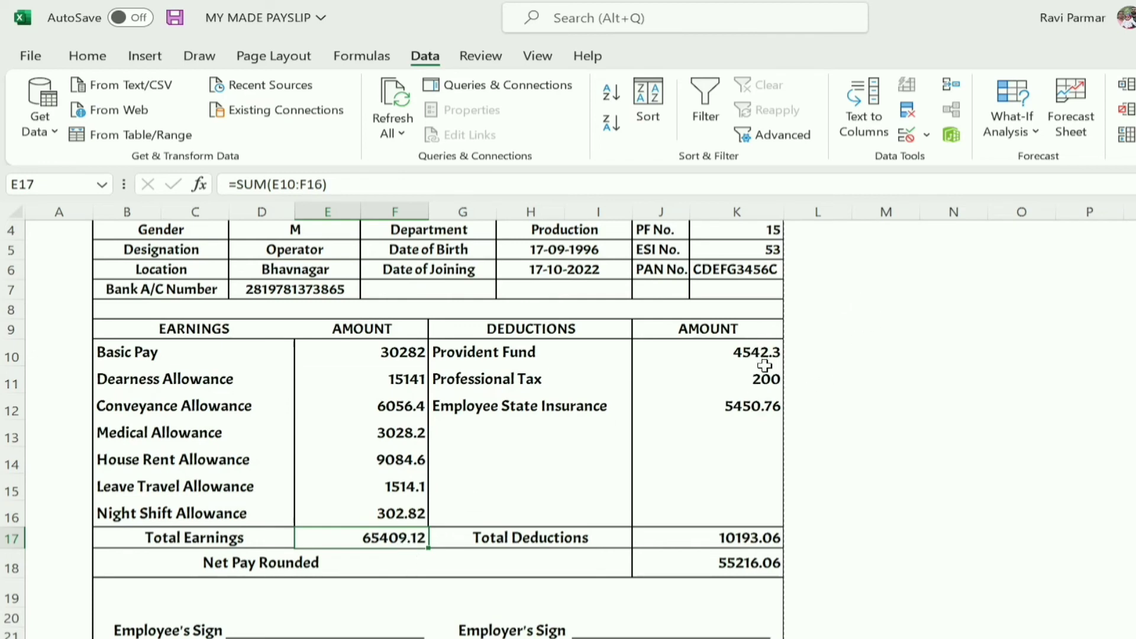
left_click(754, 539)
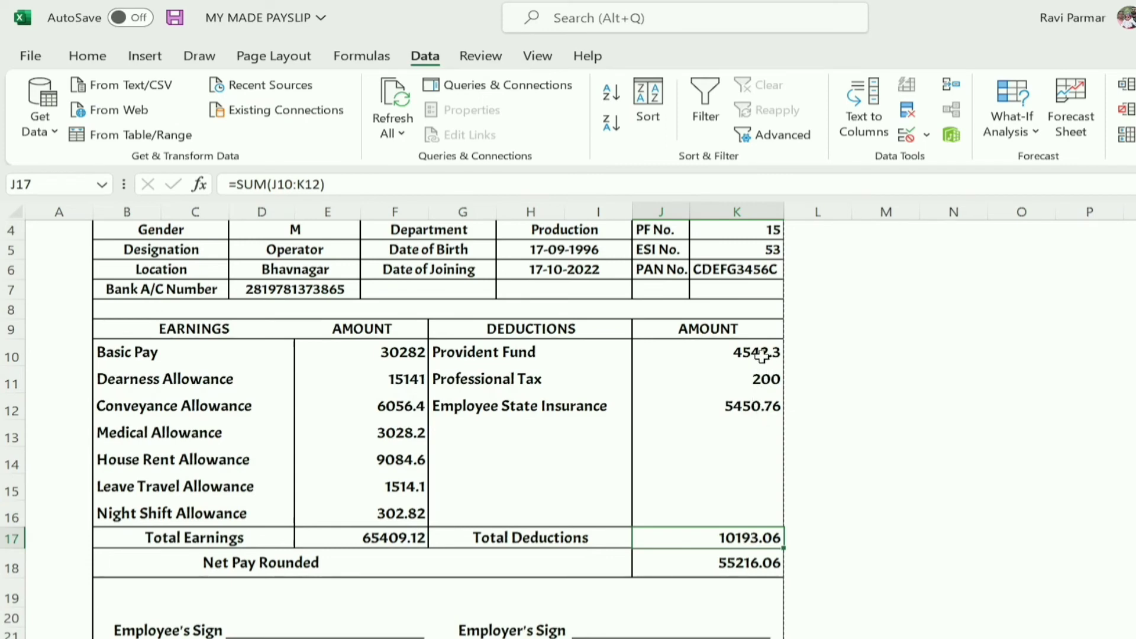
left_click(744, 560)
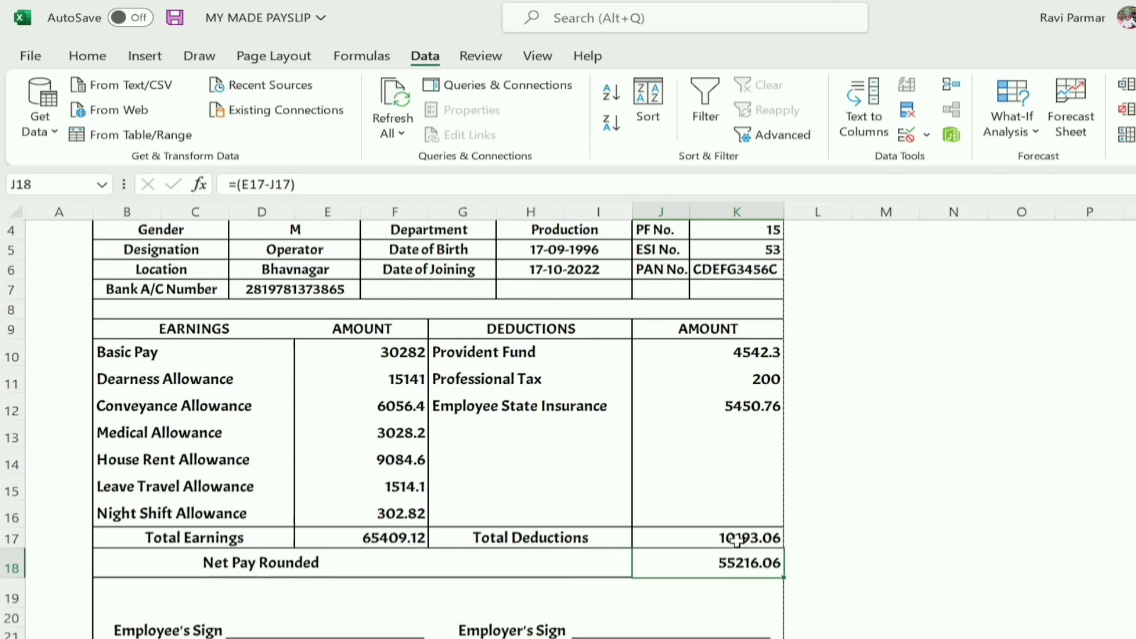
left_click(394, 537)
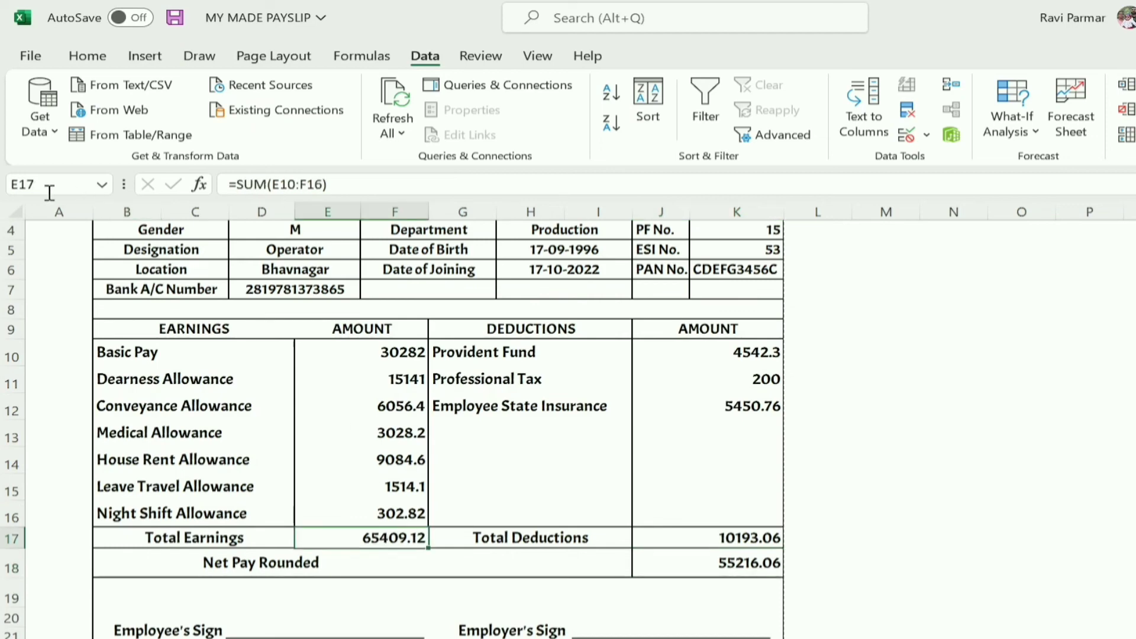
left_click(757, 543)
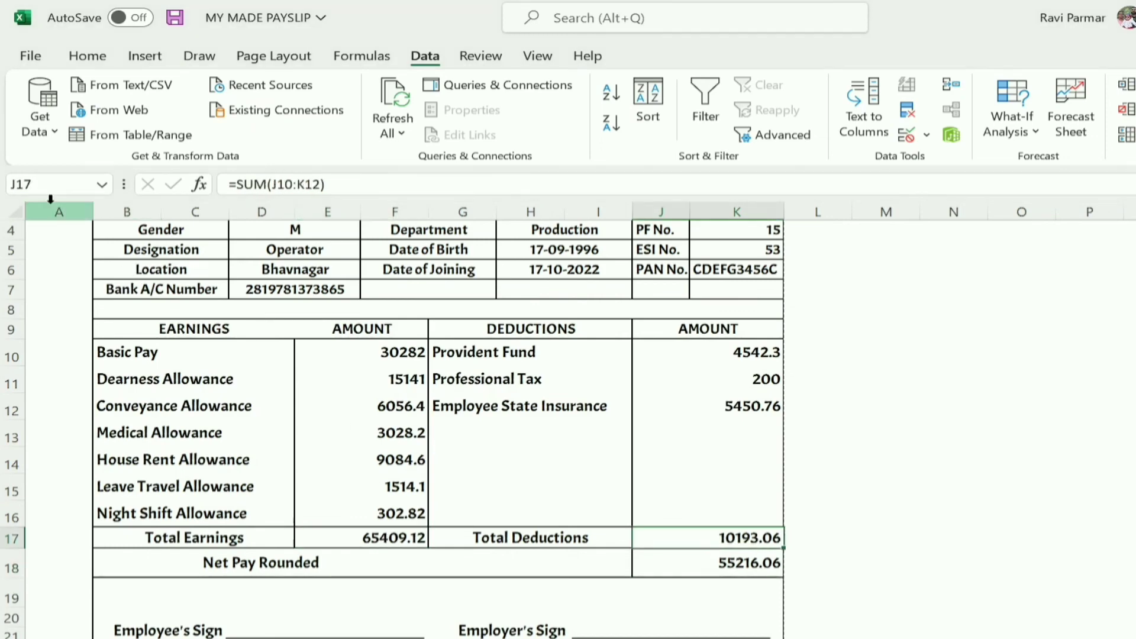
left_click(743, 563)
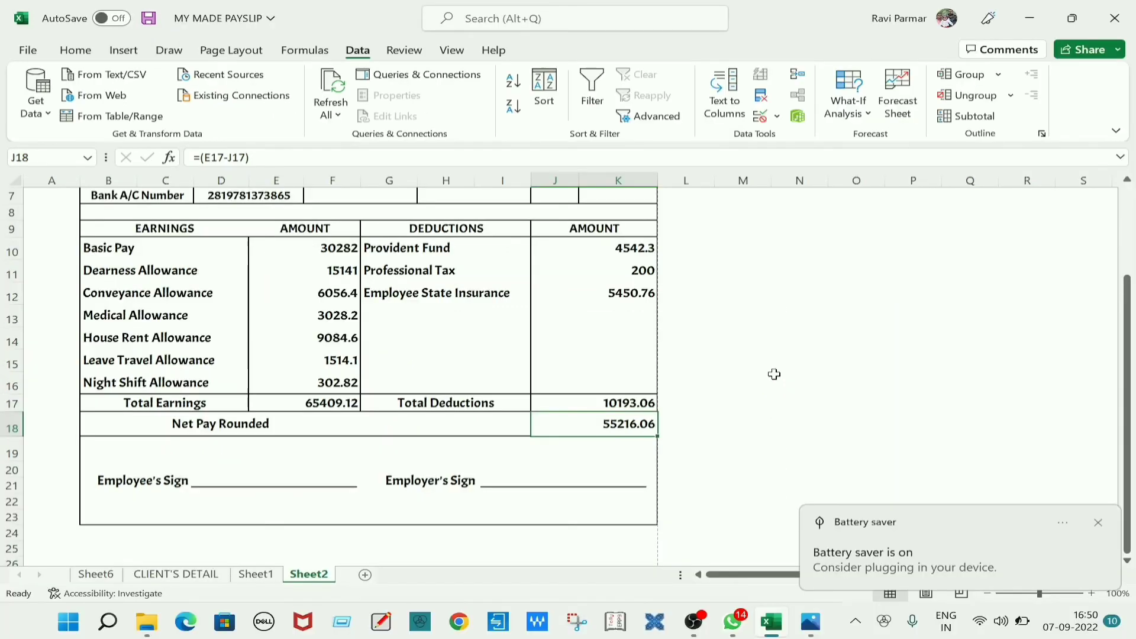
Dismiss the battery saver notification and examine the employee table on Sheet1 through its empty bordered rows.
left_click(1098, 523)
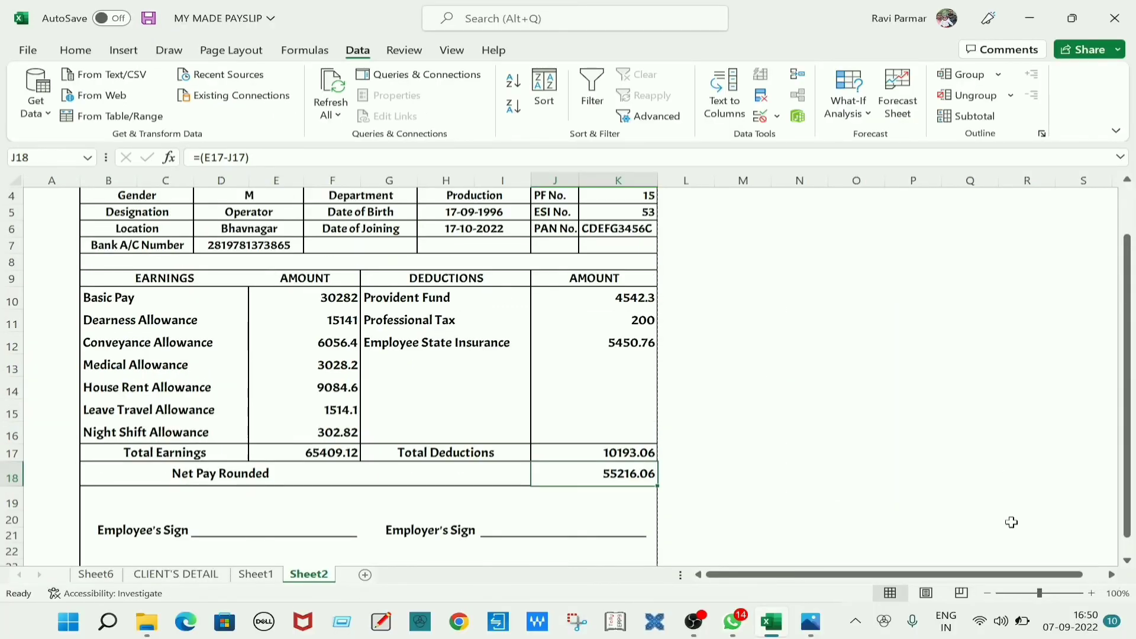
scroll(1011, 522, "up", 1)
left_click(257, 575)
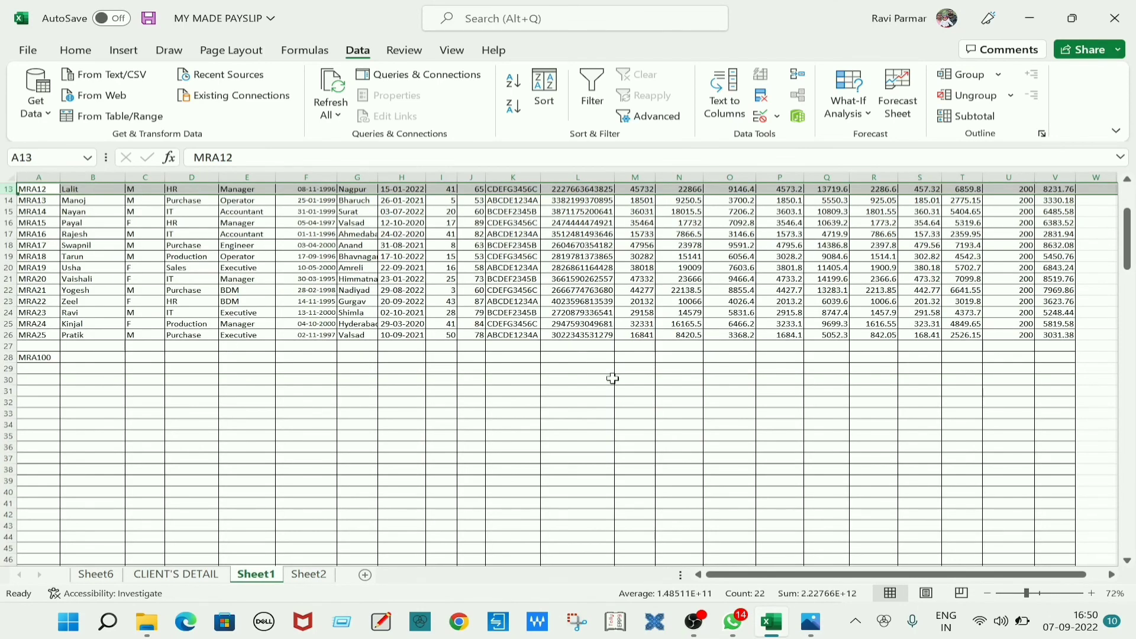
scroll(171, 370, "down", 20)
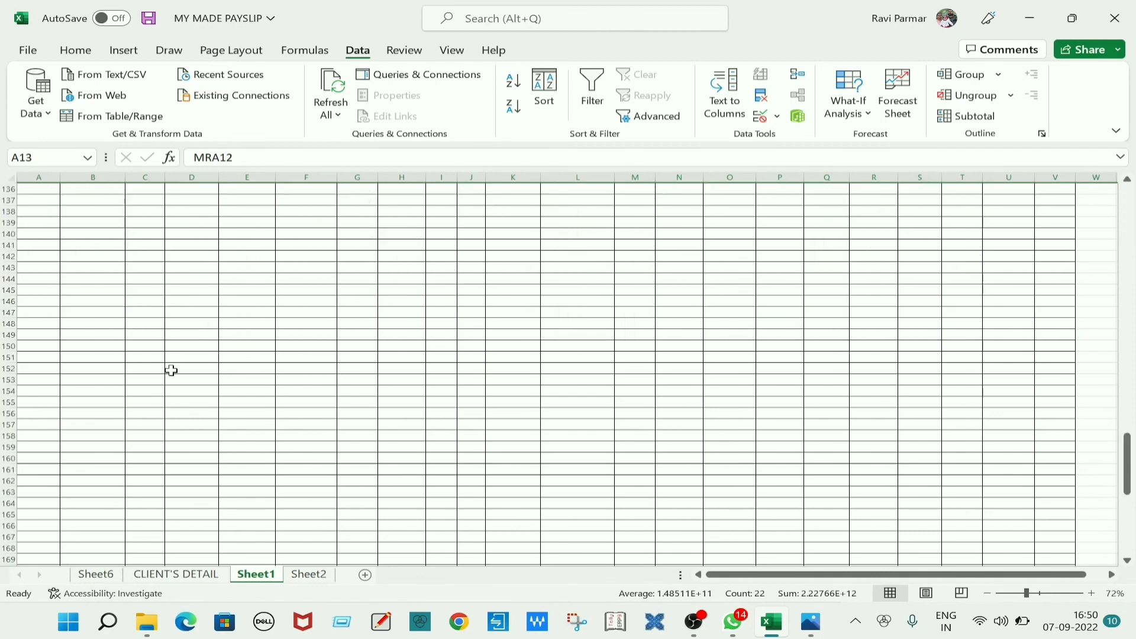
scroll(171, 369, "down", 20)
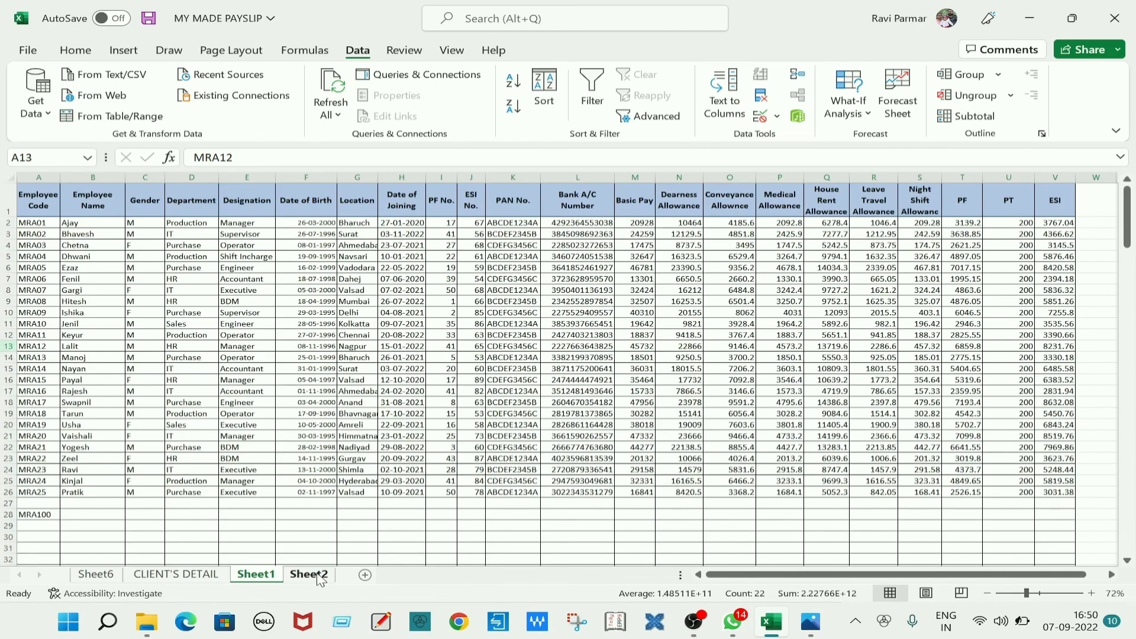
Go back to the payslip on Sheet2 and review the employee code, the name lookup in H3 and the pay sections.
left_click(310, 574)
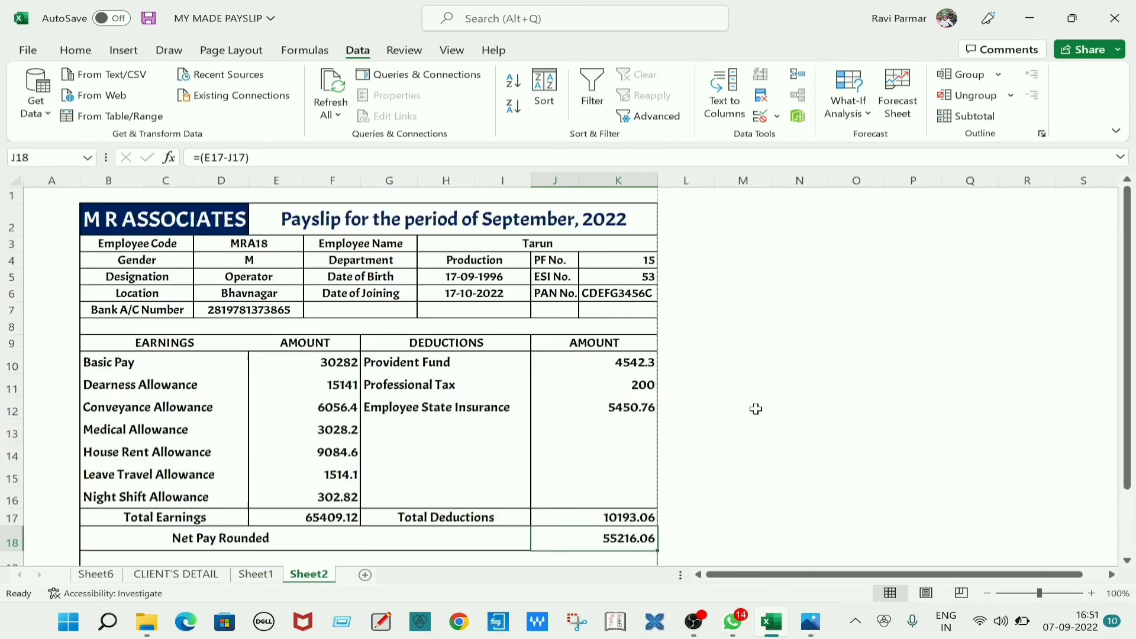
left_click(293, 247)
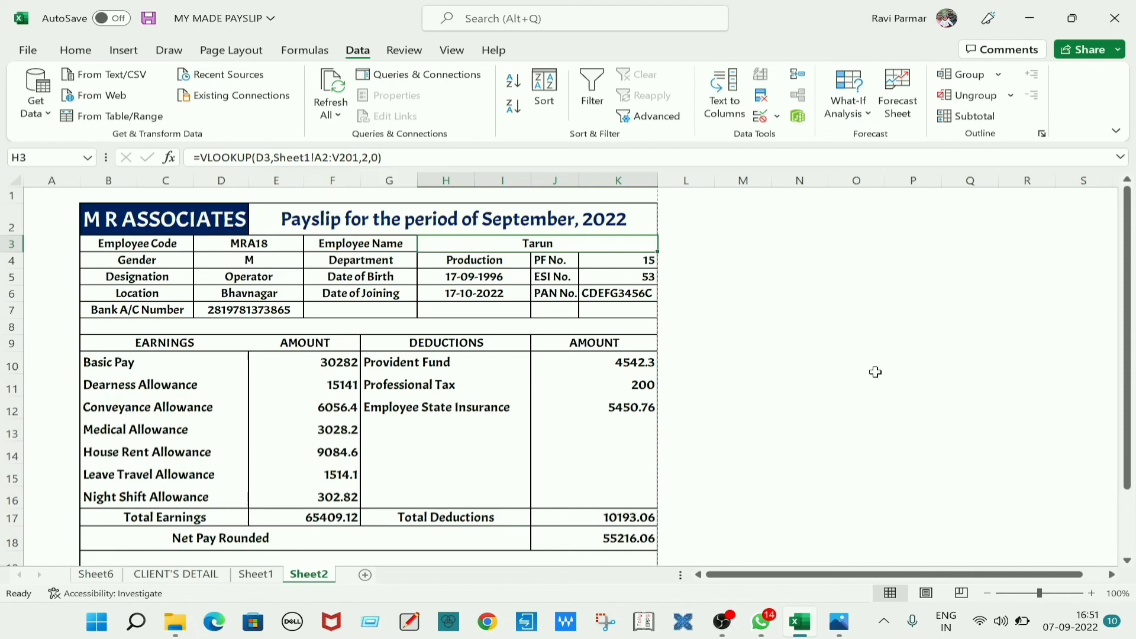
scroll(875, 371, "down", 1)
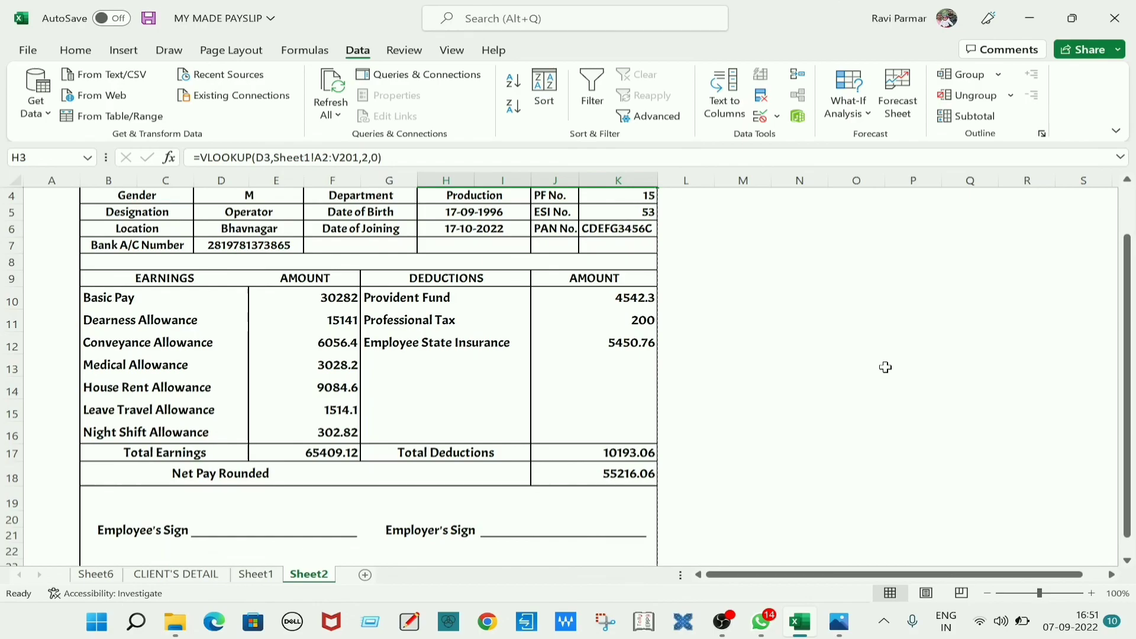